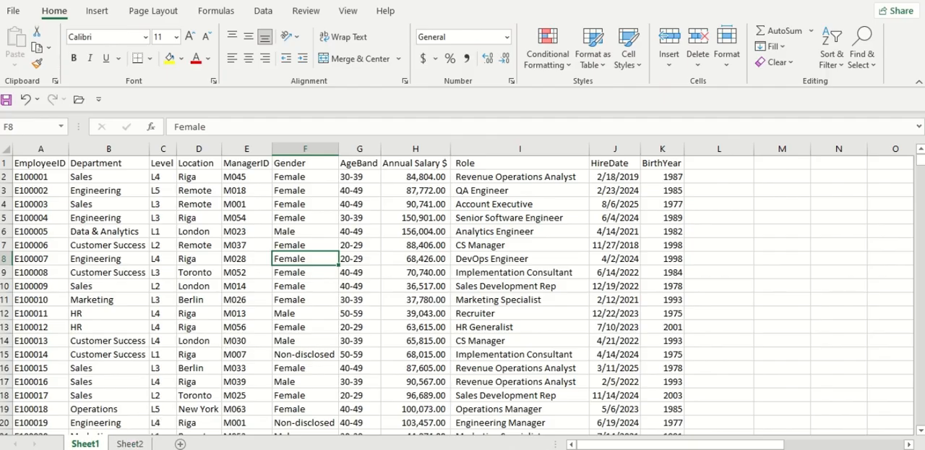
Add a new worksheet after Sheet1 and enter the label "Employee ID" in cell C5
{"action": "left_click", "coordinate": [181, 444]}
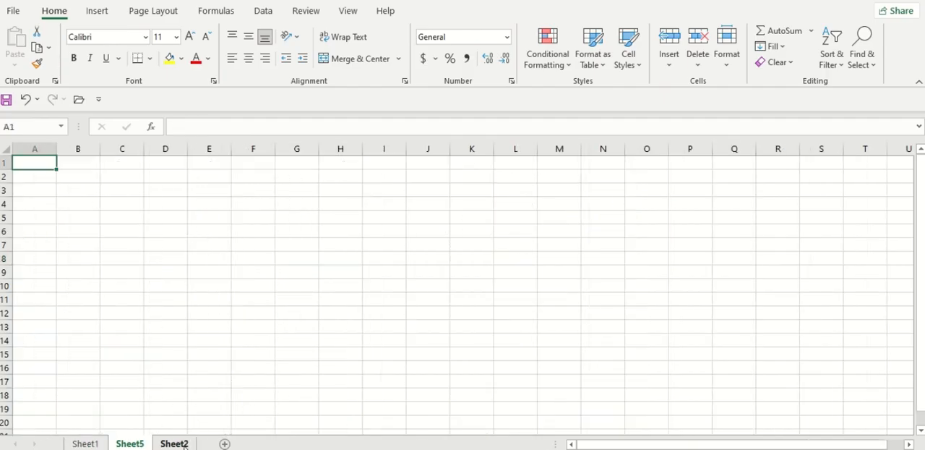
{"action": "left_click_drag", "start_coordinate": [181, 443], "coordinate": [135, 443]}
{"action": "left_click", "coordinate": [84, 188]}
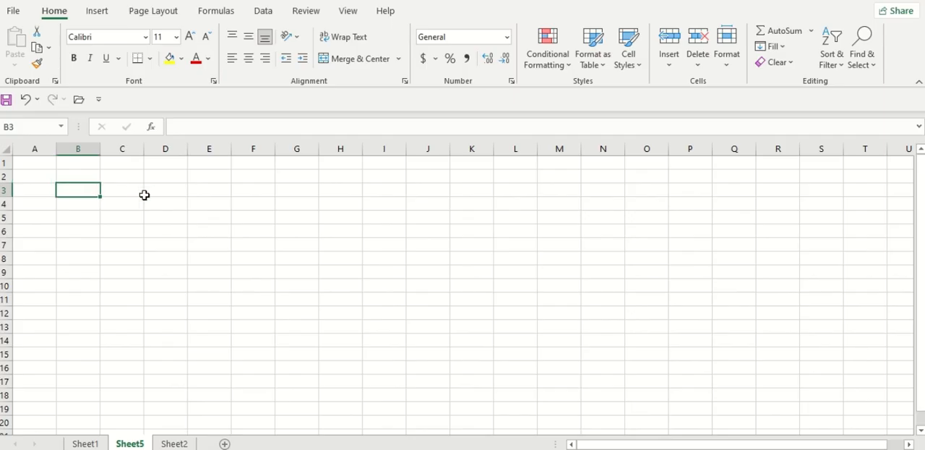
{"action": "left_click", "coordinate": [112, 215]}
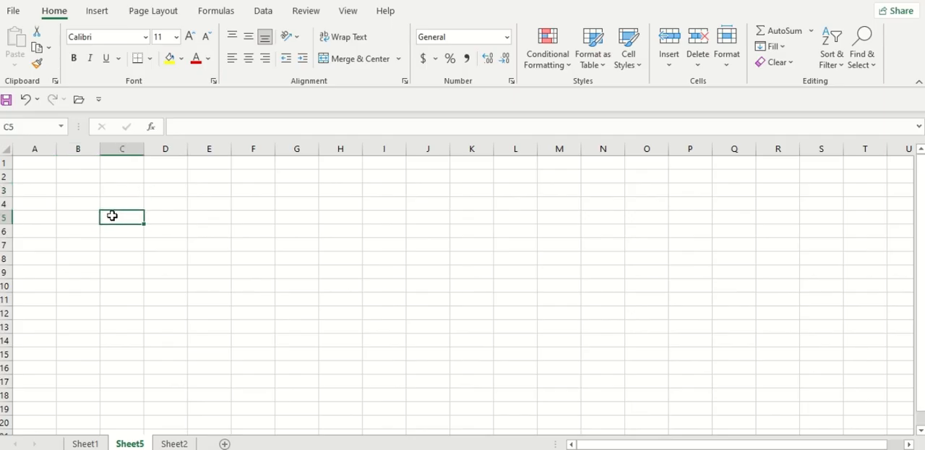
{"action": "type", "text": "Employe"}
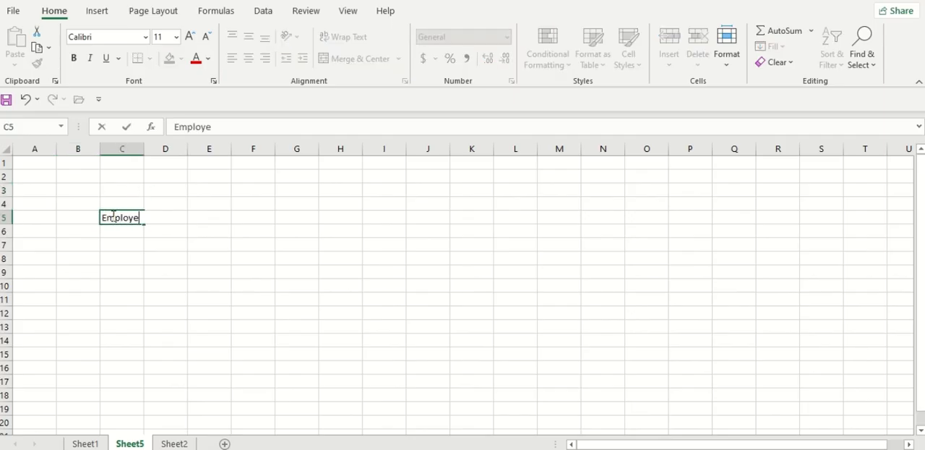
{"action": "type", "text": "e ID"}
{"action": "key", "text": "Return"}
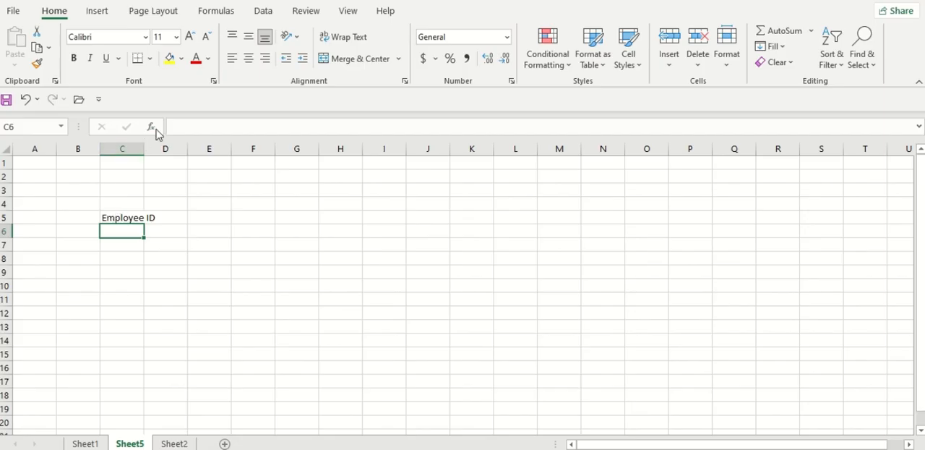
Widen column C to fit the "Employee ID" label and fill cell C5 with yellow
{"action": "left_click_drag", "start_coordinate": [145, 149], "coordinate": [180, 149]}
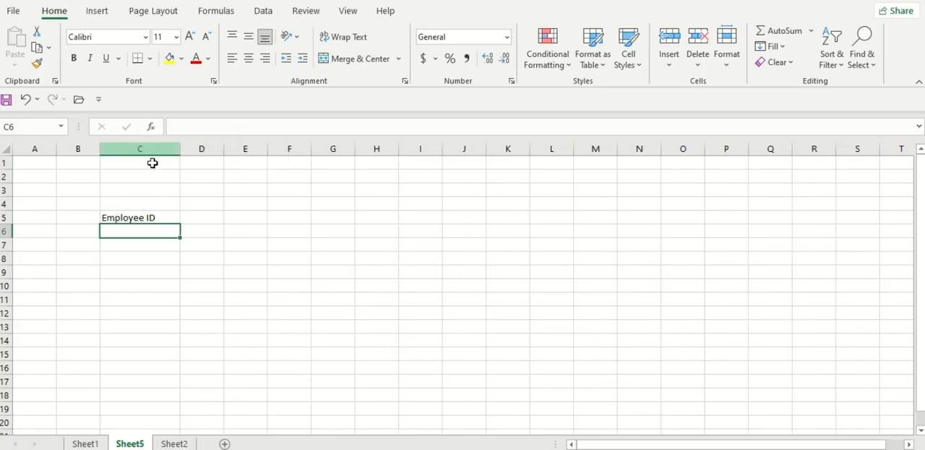
{"action": "left_click", "coordinate": [153, 217]}
{"action": "left_click", "coordinate": [171, 58]}
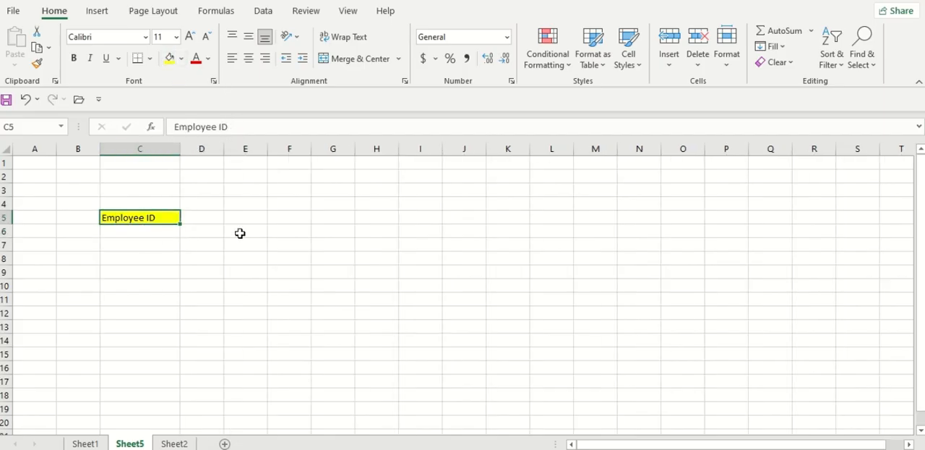
Copy the employee ID from cell A11 of Sheet1 into cell D5 of Sheet5, and widen column D
{"action": "left_click", "coordinate": [213, 218]}
{"action": "left_click", "coordinate": [99, 442]}
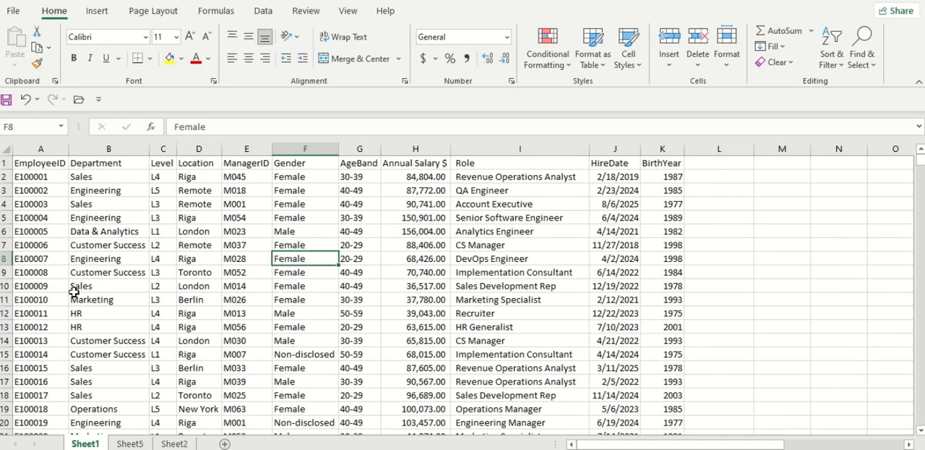
{"action": "left_click", "coordinate": [37, 299]}
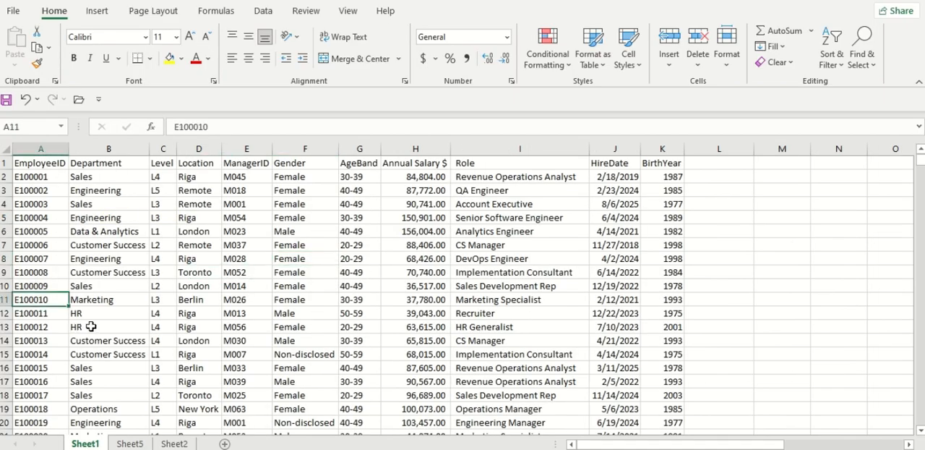
{"action": "key", "text": "ctrl+c"}
{"action": "left_click", "coordinate": [130, 443]}
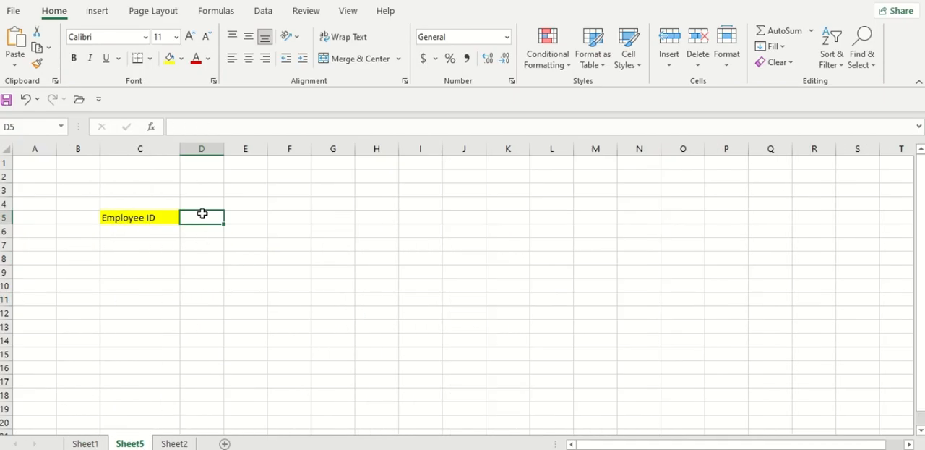
{"action": "key", "text": "ctrl+v"}
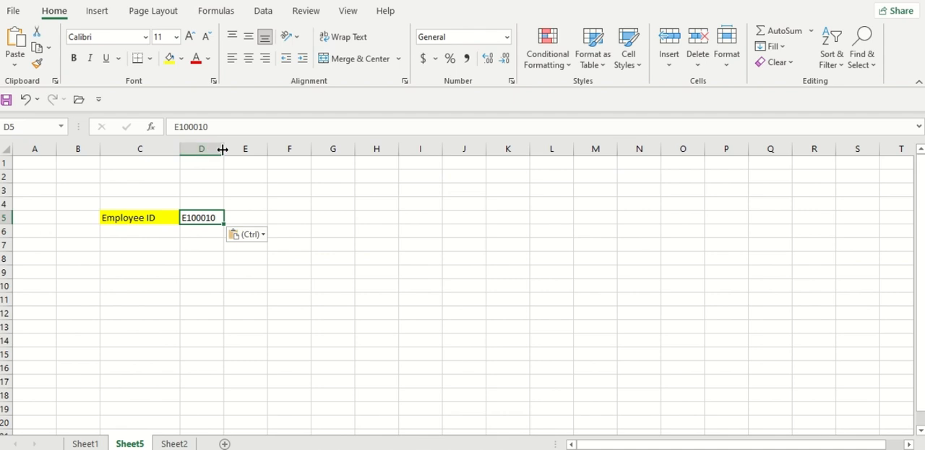
{"action": "left_click_drag", "start_coordinate": [223, 148], "coordinate": [244, 149]}
Enter the heading "Annual Salary" in cell G4 and widen column G to fit it
{"action": "left_click", "coordinate": [336, 203]}
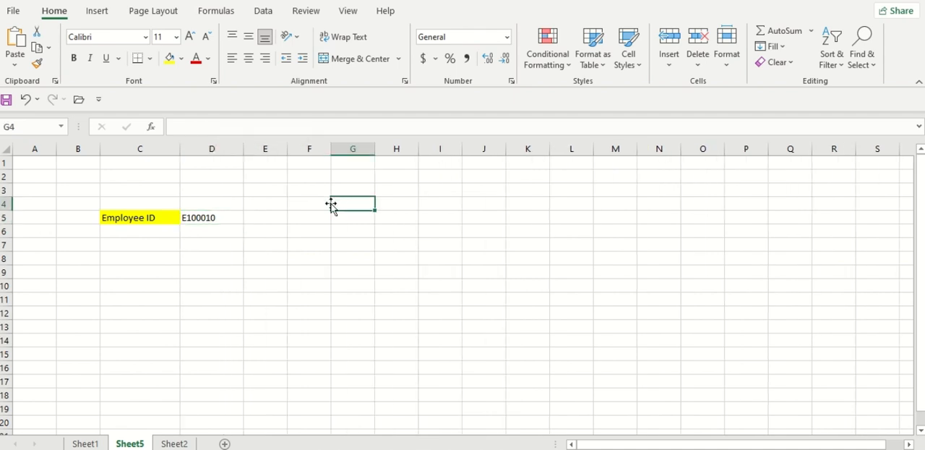
{"action": "type", "text": "ANN"}
{"action": "key", "text": "BackSpace"}
{"action": "key", "text": "BackSpace"}
{"action": "type", "text": "n"}
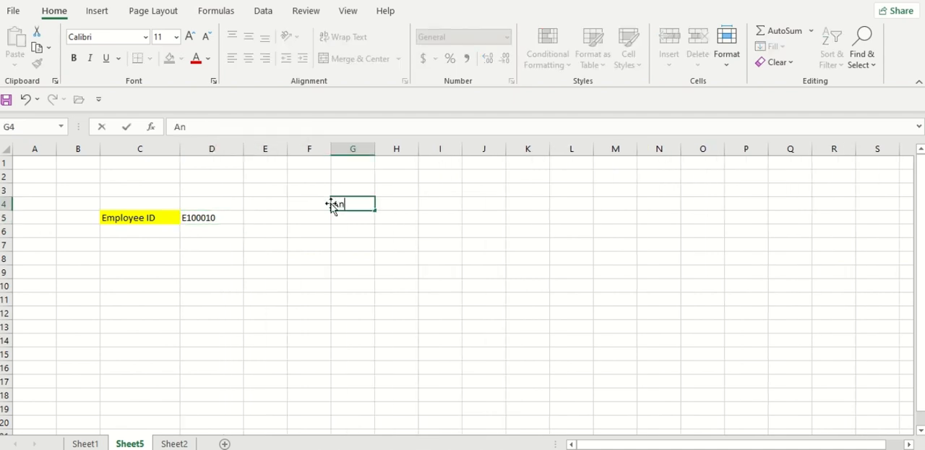
{"action": "type", "text": "nual Salary"}
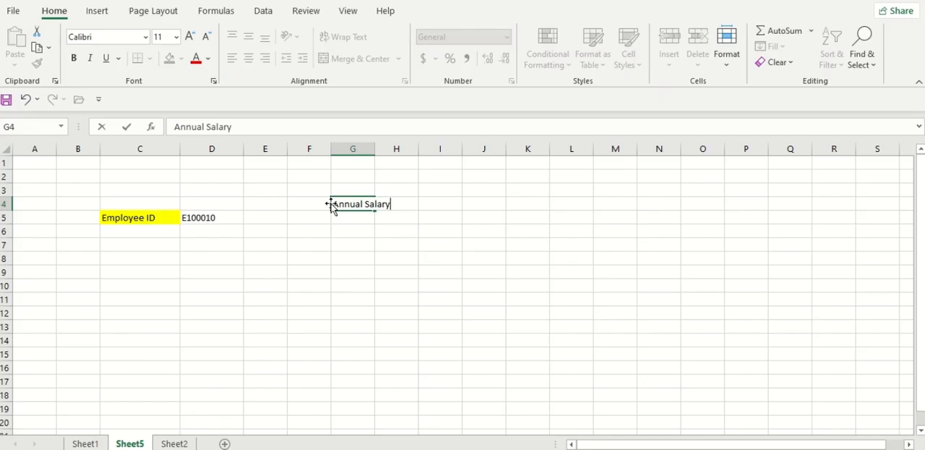
{"action": "key", "text": "Return"}
{"action": "left_click_drag", "start_coordinate": [378, 151], "coordinate": [394, 151]}
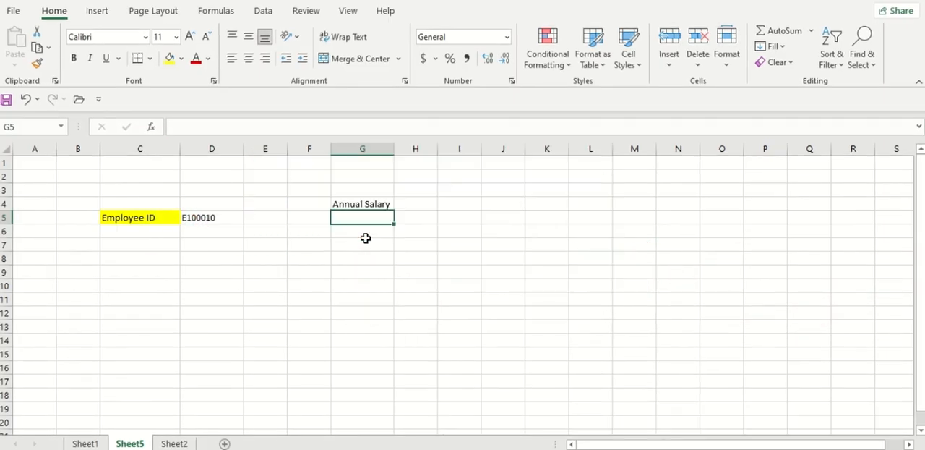
Start an XLOOKUP formula in G5 with D5 as the lookup value and column A of Sheet1 as the lookup array
{"action": "type", "text": "="}
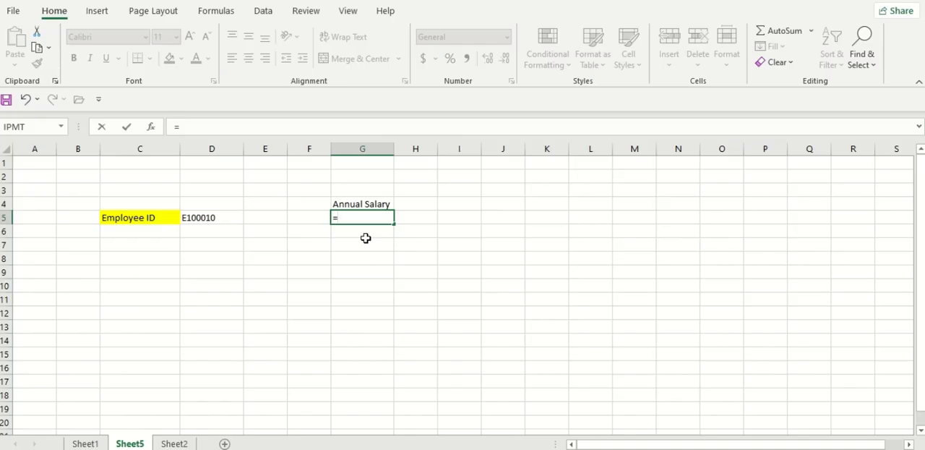
{"action": "type", "text": "xlo"}
{"action": "key", "text": "Tab"}
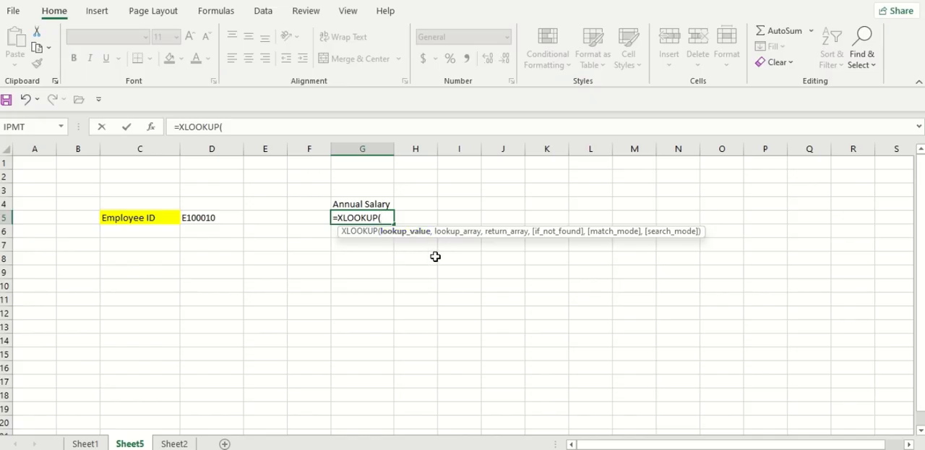
{"action": "left_click", "coordinate": [221, 223]}
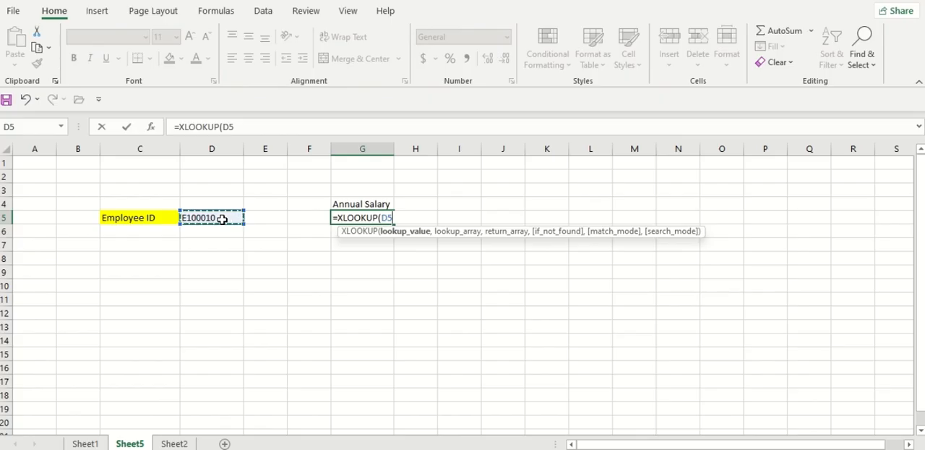
{"action": "type", "text": ","}
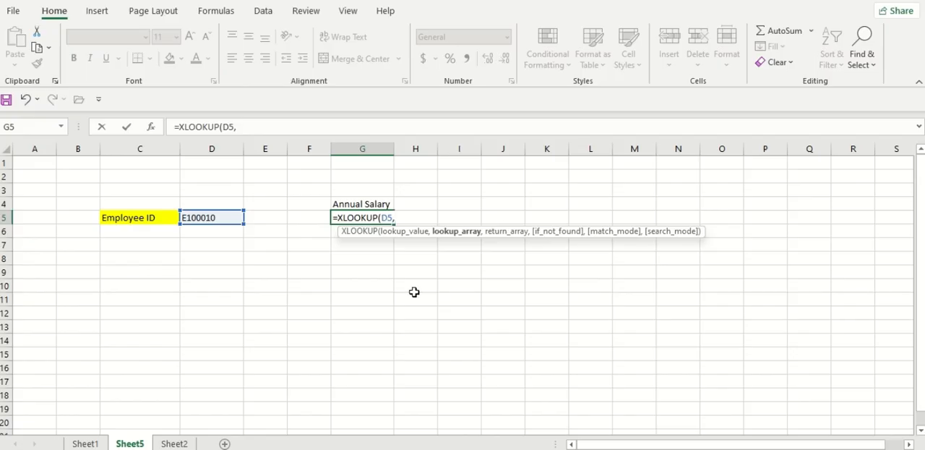
{"action": "left_click", "coordinate": [83, 443]}
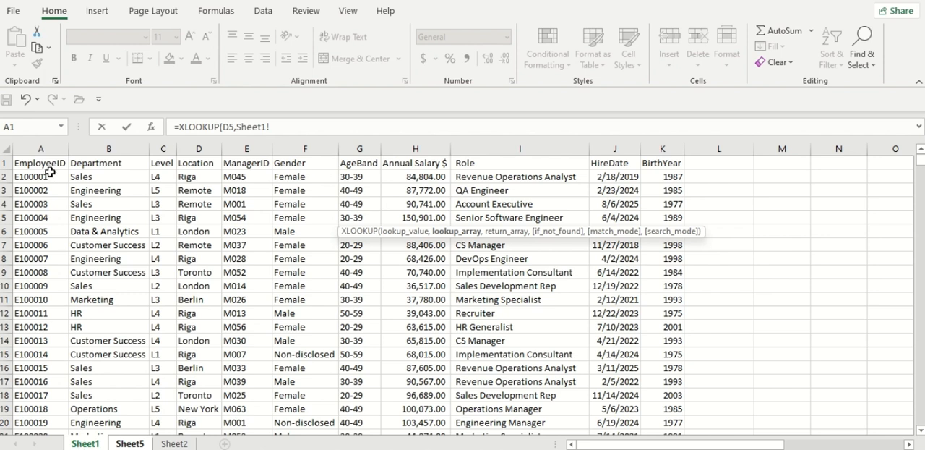
{"action": "left_click", "coordinate": [46, 148]}
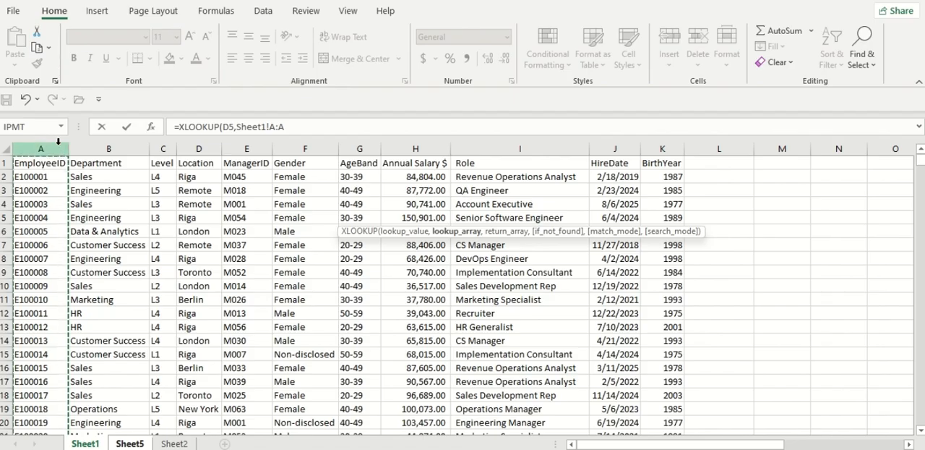
Try the limited range A1:A1201 on Sheet1 as the lookup array in place of the whole column
{"action": "left_click", "coordinate": [95, 272]}
{"action": "left_click", "coordinate": [38, 282]}
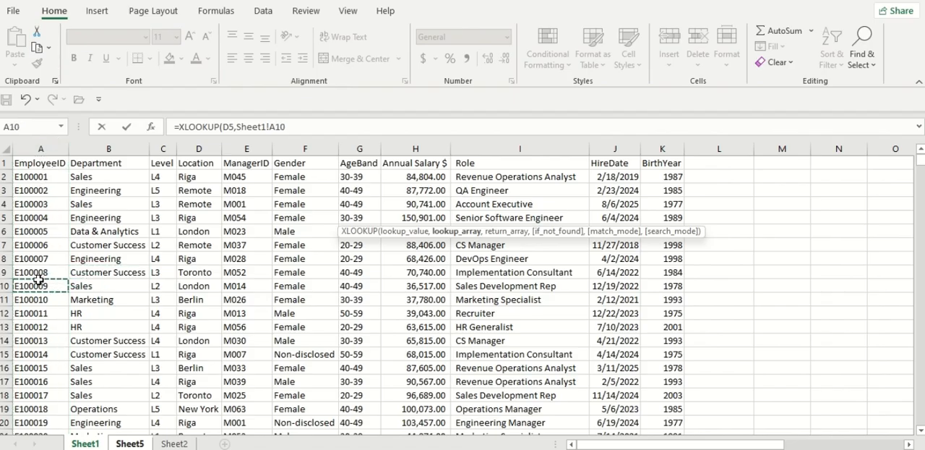
{"action": "key", "text": "ctrl+Down"}
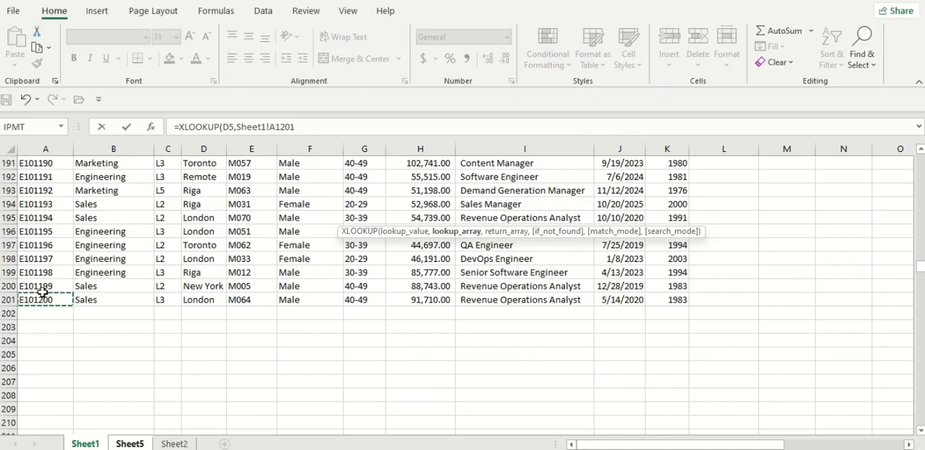
{"action": "key", "text": "ctrl+shift+Up"}
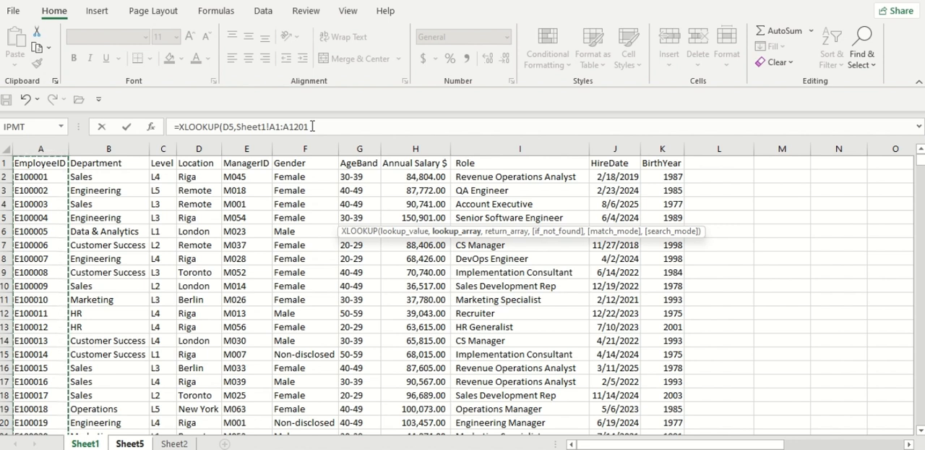
Set the lookup array to the whole column A of Sheet1, use column H as the return array, and complete the XLOOKUP formula
{"action": "left_click", "coordinate": [42, 146]}
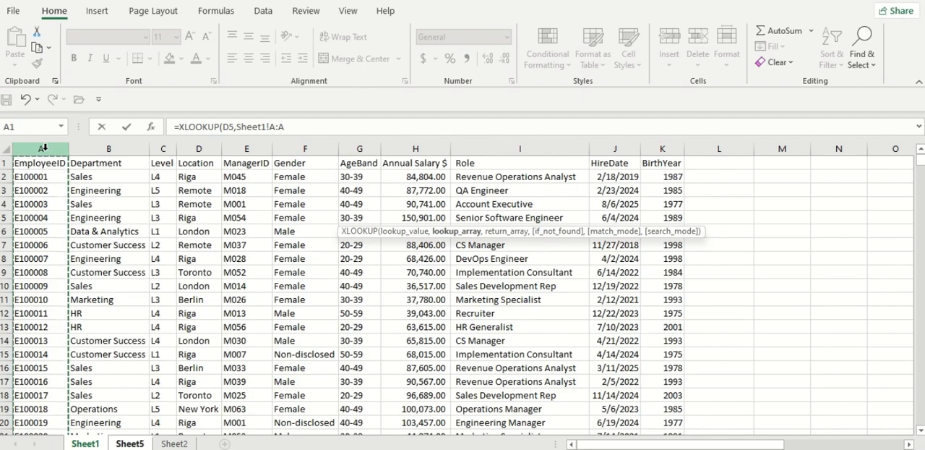
{"action": "type", "text": ","}
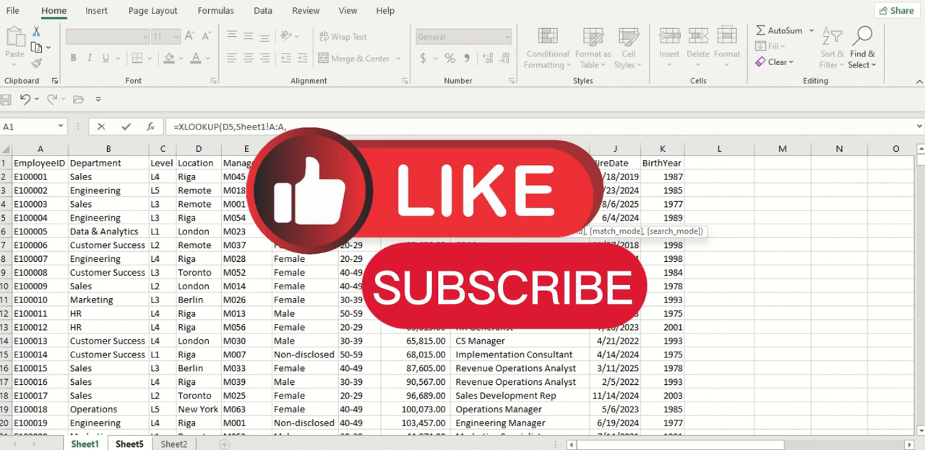
{"action": "left_click", "coordinate": [427, 148]}
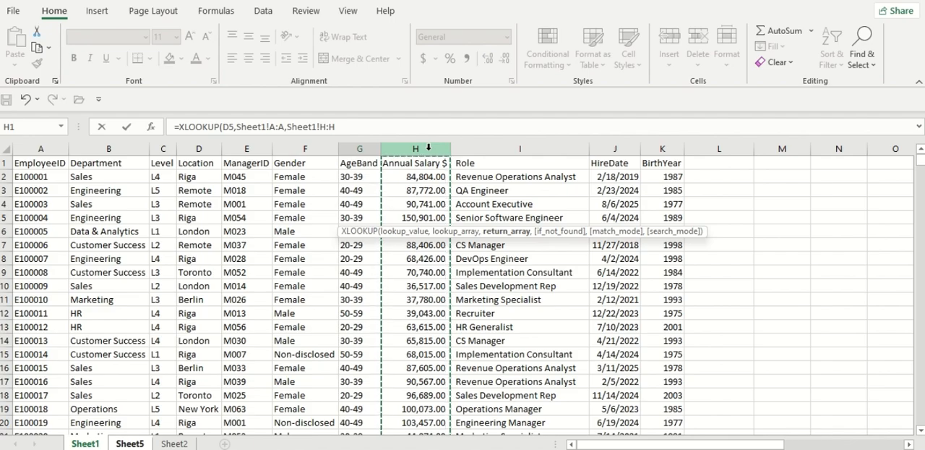
{"action": "type", "text": ")"}
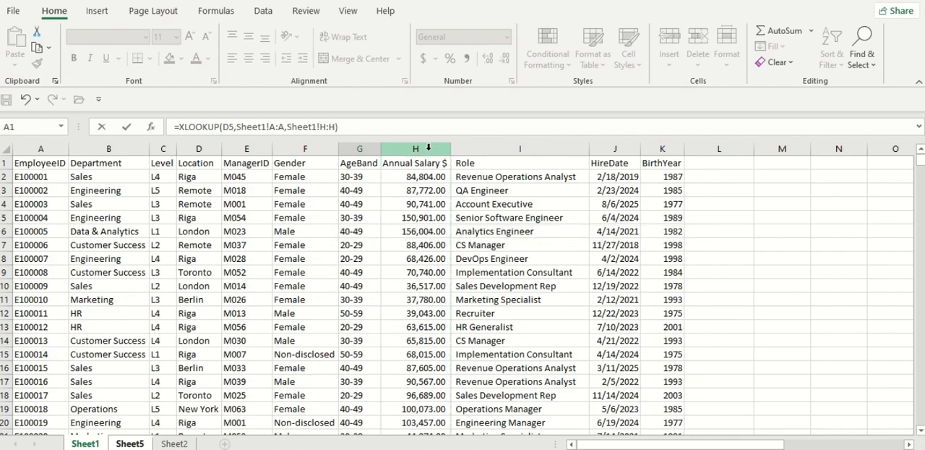
{"action": "key", "text": "Return"}
Format the annual salary in G5 with the comma style and the dollar accounting format
{"action": "left_click", "coordinate": [387, 217]}
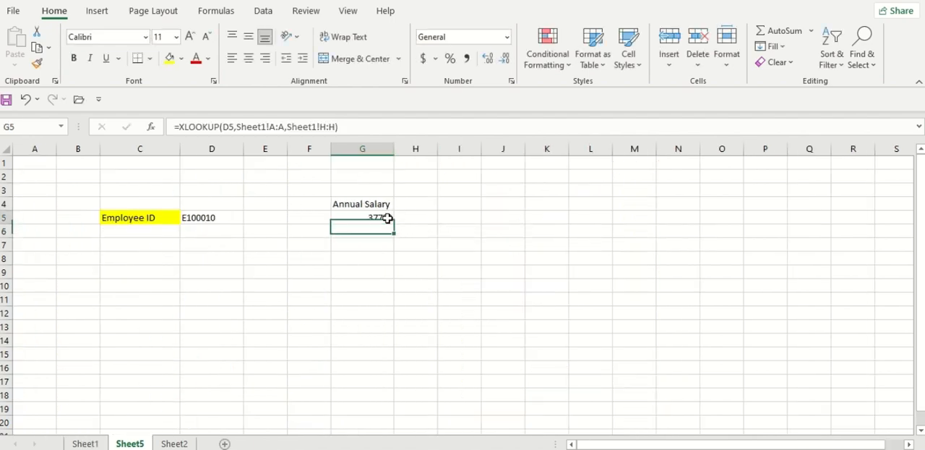
{"action": "left_click", "coordinate": [466, 58]}
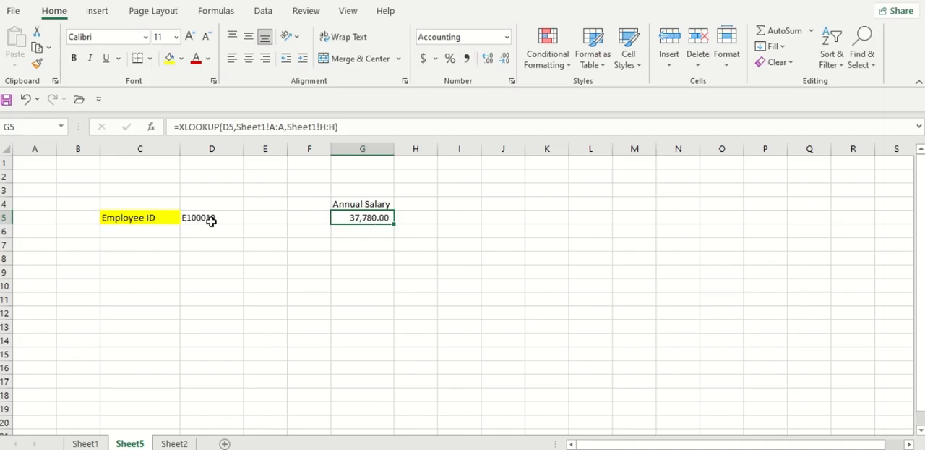
{"action": "left_click", "coordinate": [424, 58]}
Replace the final digit of the employee ID in cell D5 with 2
{"action": "double_click", "coordinate": [235, 217]}
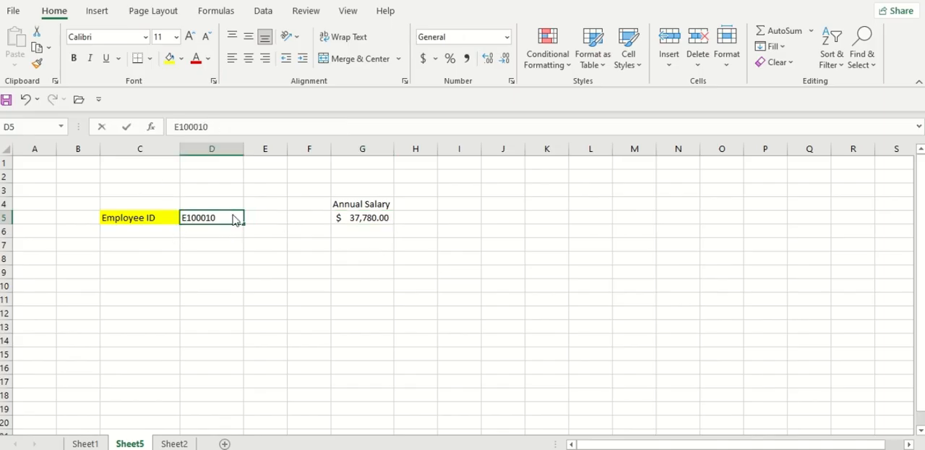
{"action": "key", "text": "BackSpace"}
{"action": "type", "text": "2"}
{"action": "key", "text": "Return"}
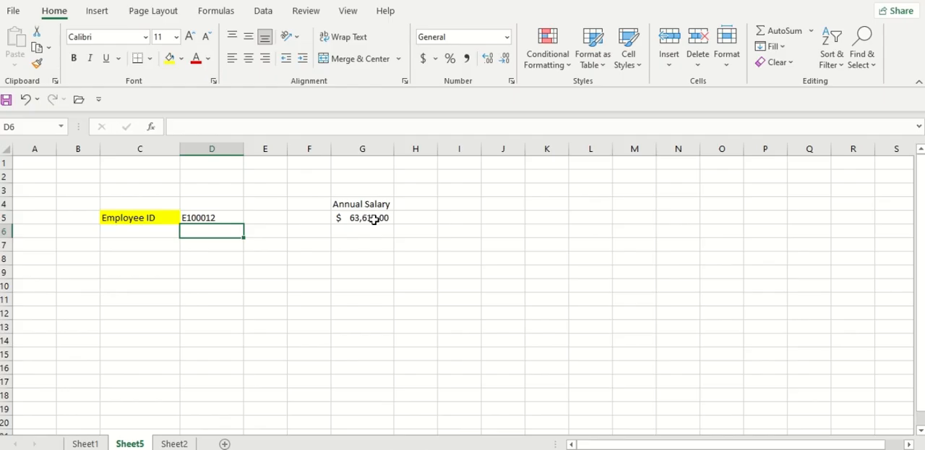
Check the entered employee's record in row 13 of Sheet1 across to the Annual Salary column, and return to Sheet5
{"action": "left_click", "coordinate": [83, 443]}
{"action": "left_click_drag", "start_coordinate": [41, 325], "coordinate": [445, 328]}
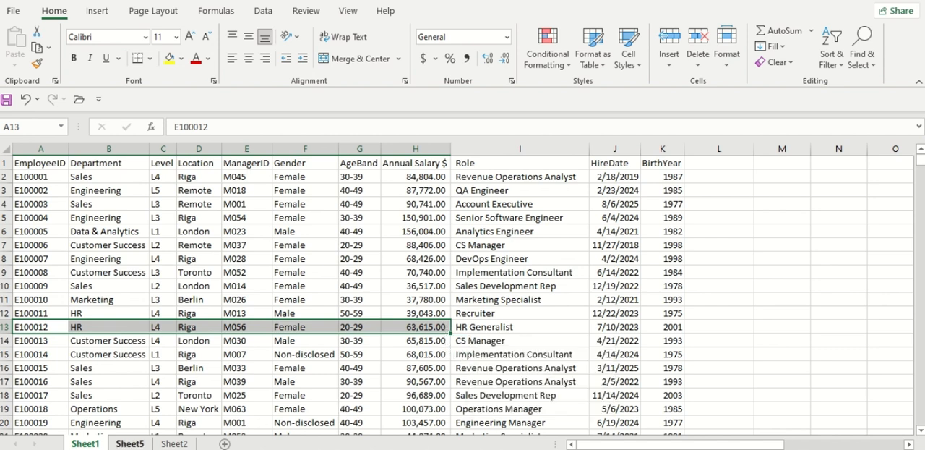
{"action": "left_click", "coordinate": [130, 443]}
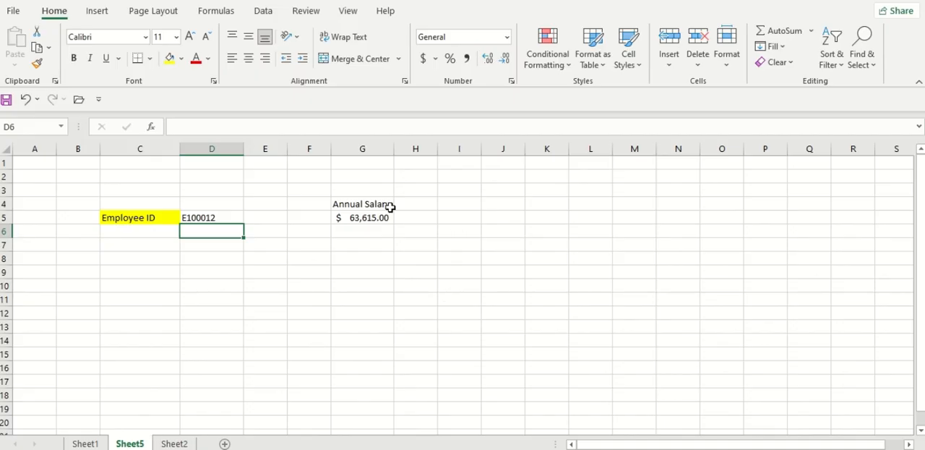
{"action": "left_click", "coordinate": [372, 191]}
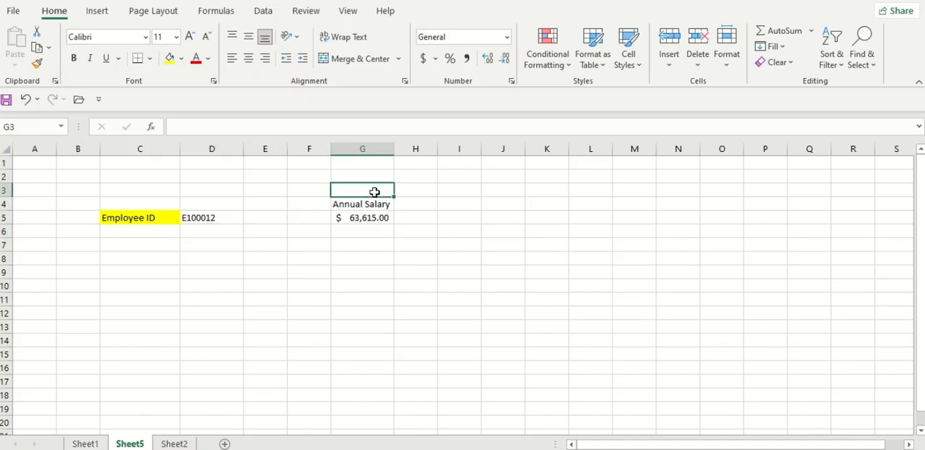
Label cell G3 as XLOOKUP and cell I3 as VLOOKUP
{"action": "type", "text": "XLOOKUP"}
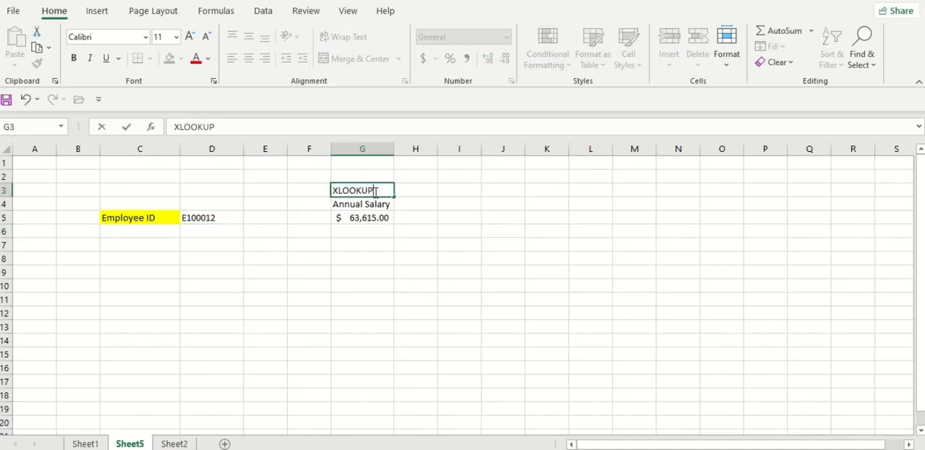
{"action": "key", "text": "Tab"}
{"action": "key", "text": "Tab"}
{"action": "type", "text": "VLOOK"}
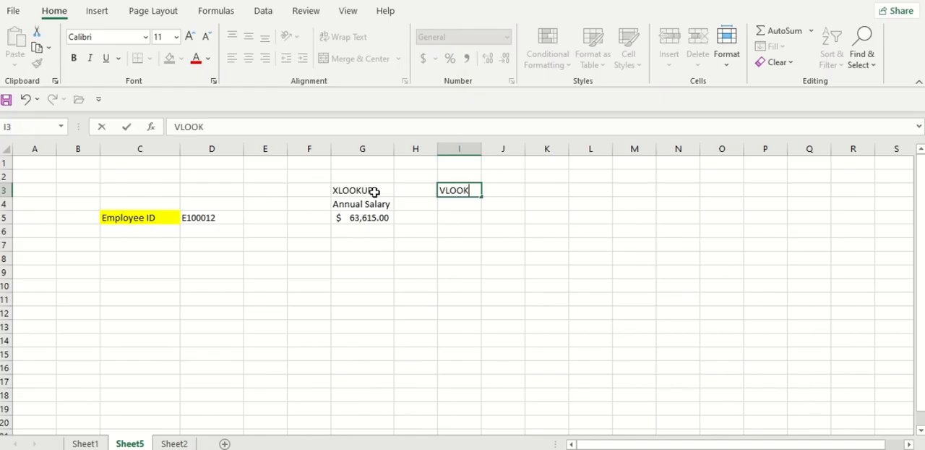
{"action": "type", "text": "UP"}
{"action": "key", "text": "Return"}
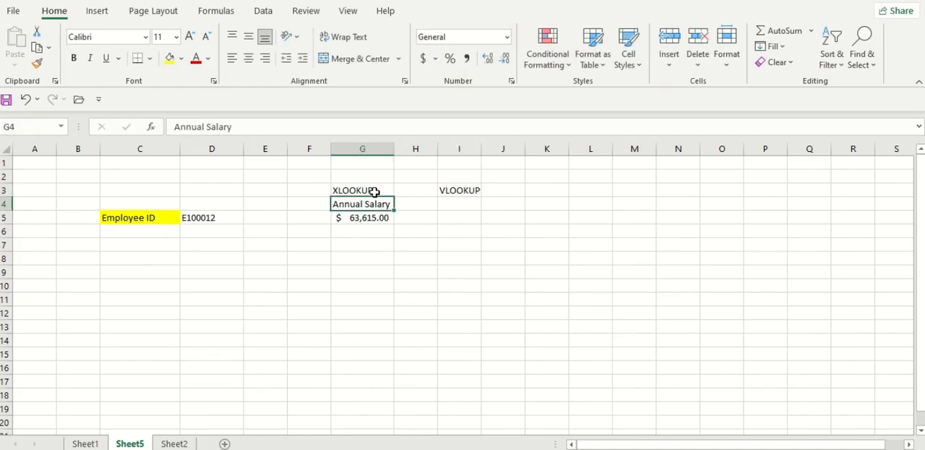
Copy the Annual Salary heading from G4 into I4 under the VLOOKUP label
{"action": "key", "text": "ctrl+c"}
{"action": "left_click", "coordinate": [461, 208]}
{"action": "key", "text": "ctrl+v"}
{"action": "left_click", "coordinate": [461, 215]}
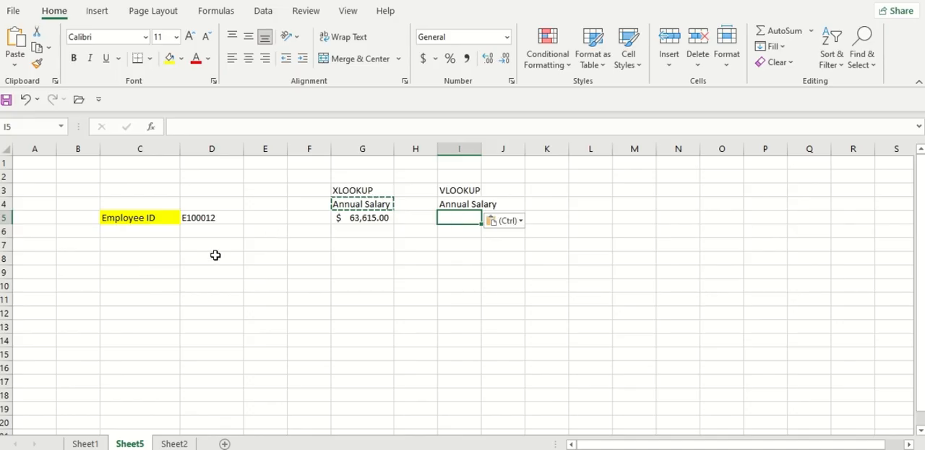
{"action": "key", "text": "Escape"}
Start a VLOOKUP formula in I5 with the employee ID in D5 as the lookup value
{"action": "type", "text": "=VLO"}
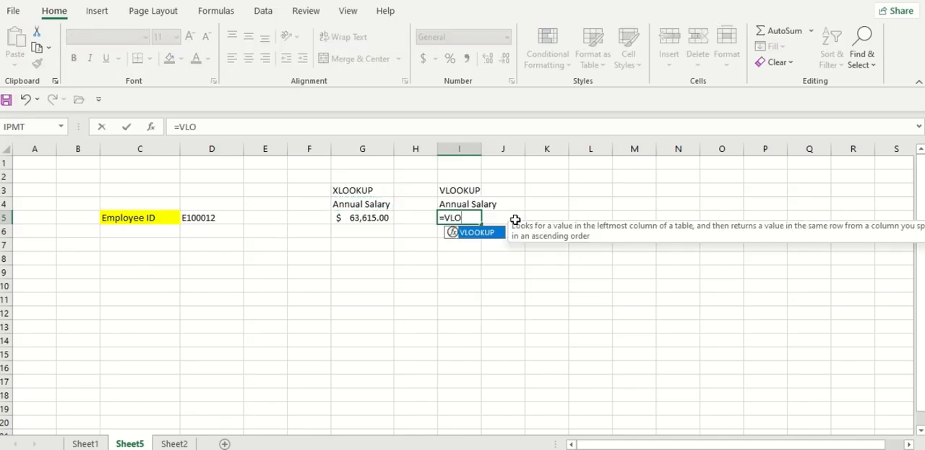
{"action": "key", "text": "Tab"}
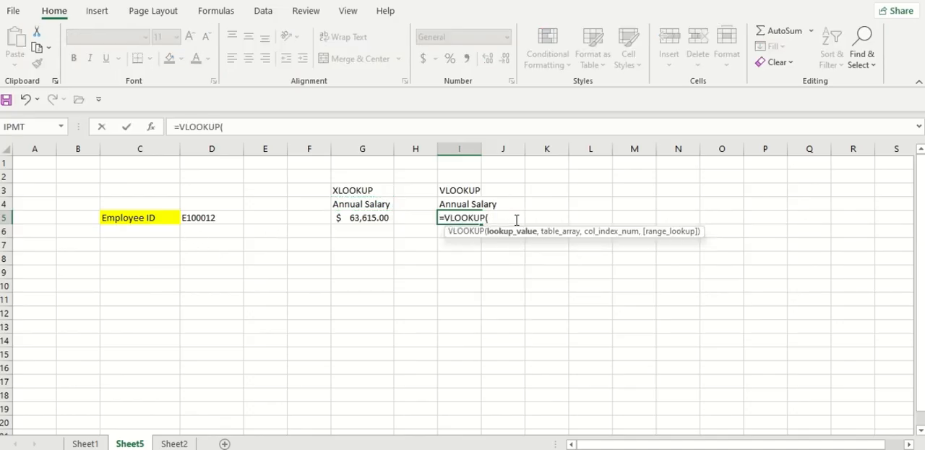
{"action": "left_click", "coordinate": [225, 218]}
{"action": "type", "text": ","}
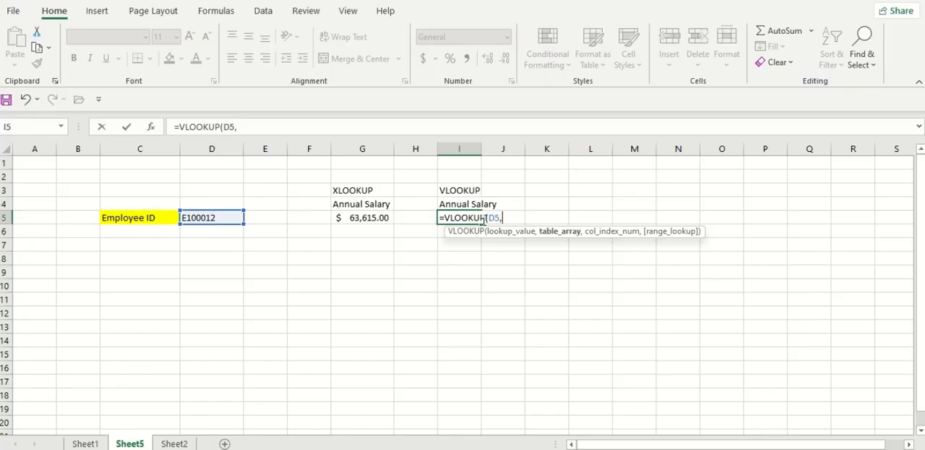
Set the table array to columns A:K of Sheet1 and the column index to 8, and complete the VLOOKUP formula
{"action": "left_click", "coordinate": [84, 443]}
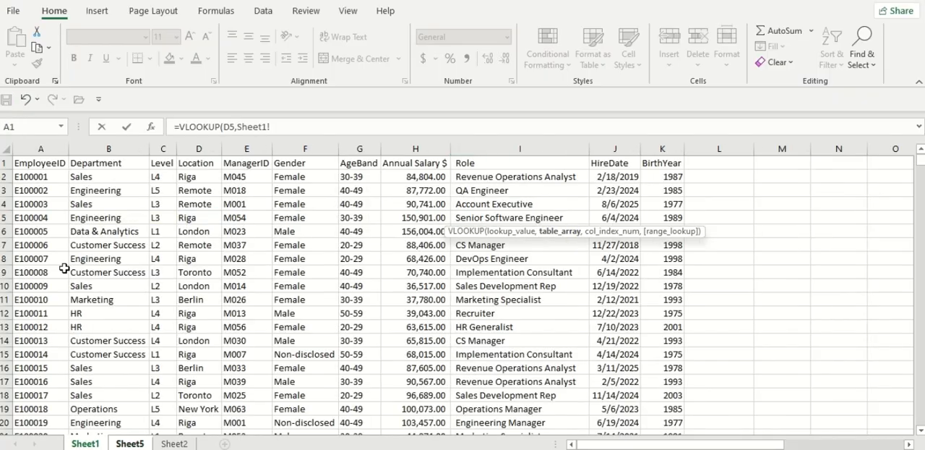
{"action": "left_click", "coordinate": [35, 163]}
{"action": "left_click_drag", "start_coordinate": [36, 163], "coordinate": [652, 314]}
{"action": "left_click_drag", "start_coordinate": [41, 148], "coordinate": [654, 147]}
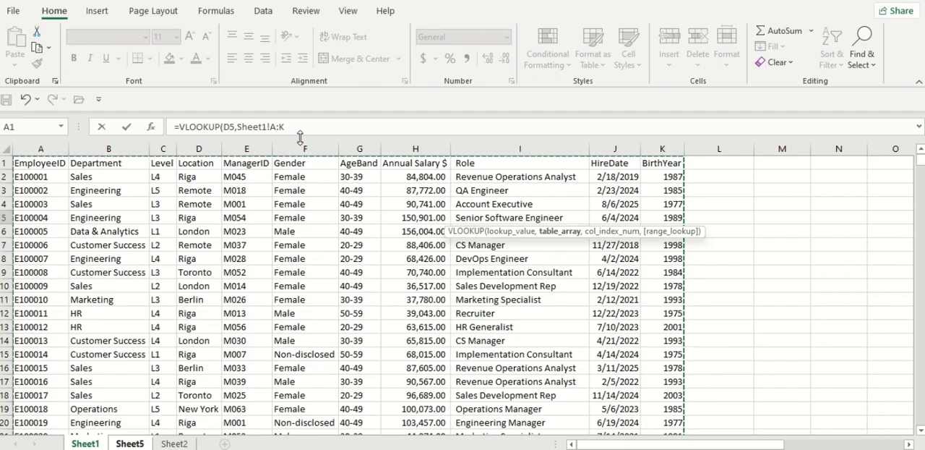
{"action": "type", "text": ","}
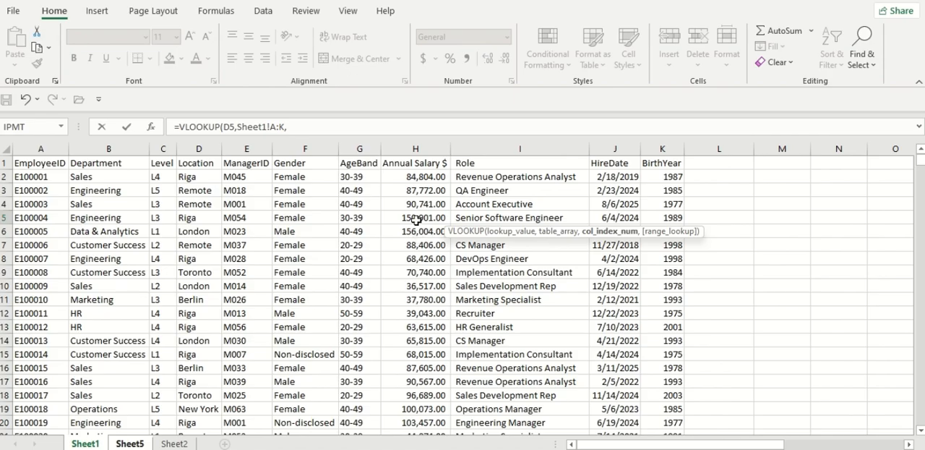
{"action": "type", "text": "8"}
{"action": "type", "text": ")"}
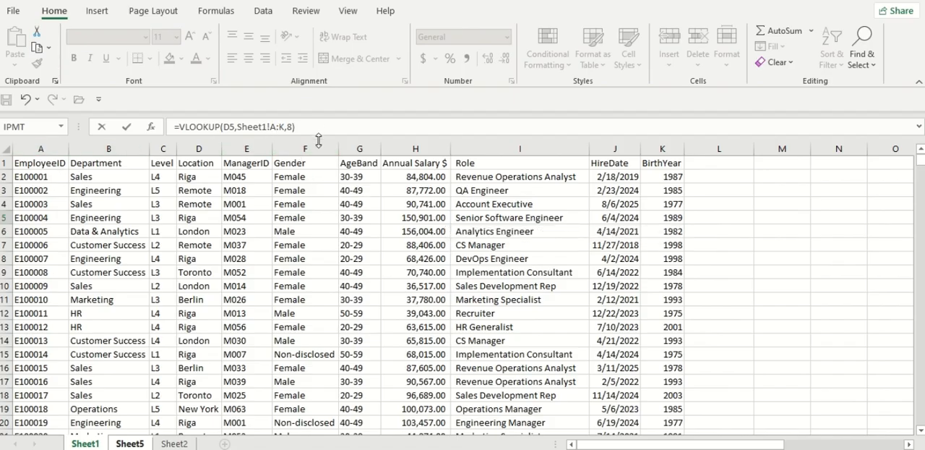
{"action": "key", "text": "Return"}
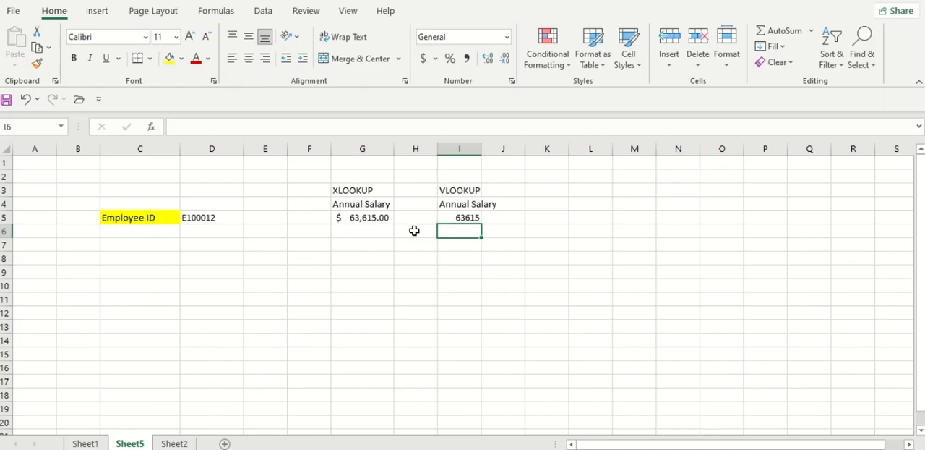
Format the VLOOKUP salary in I5 with the comma style and widen column I to fit its heading
{"action": "left_click", "coordinate": [477, 218]}
{"action": "left_click", "coordinate": [466, 57]}
{"action": "left_click", "coordinate": [538, 203]}
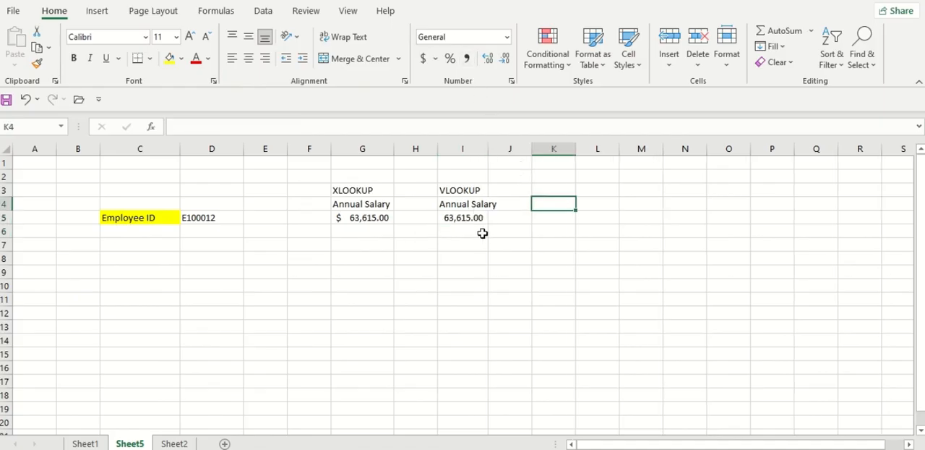
{"action": "left_click_drag", "start_coordinate": [489, 149], "coordinate": [504, 148]}
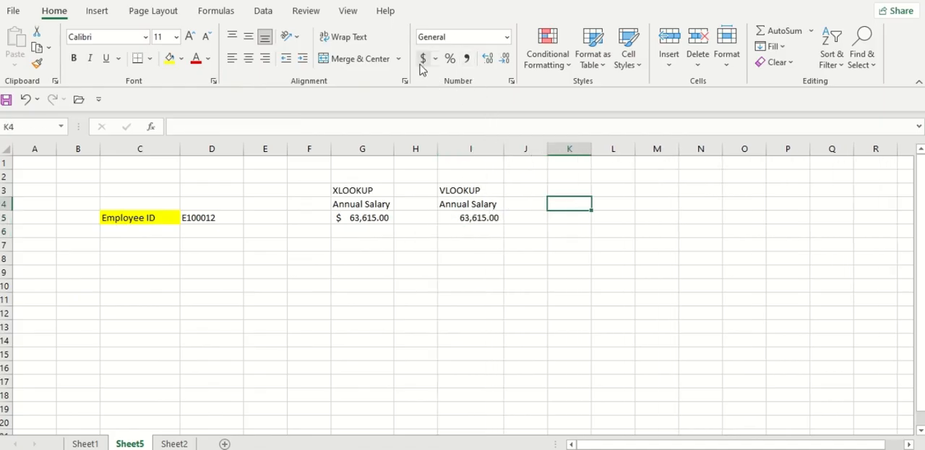
{"action": "left_click", "coordinate": [423, 58]}
Replace the final digit of the employee ID in cell D5 with 9
{"action": "left_click", "coordinate": [223, 215]}
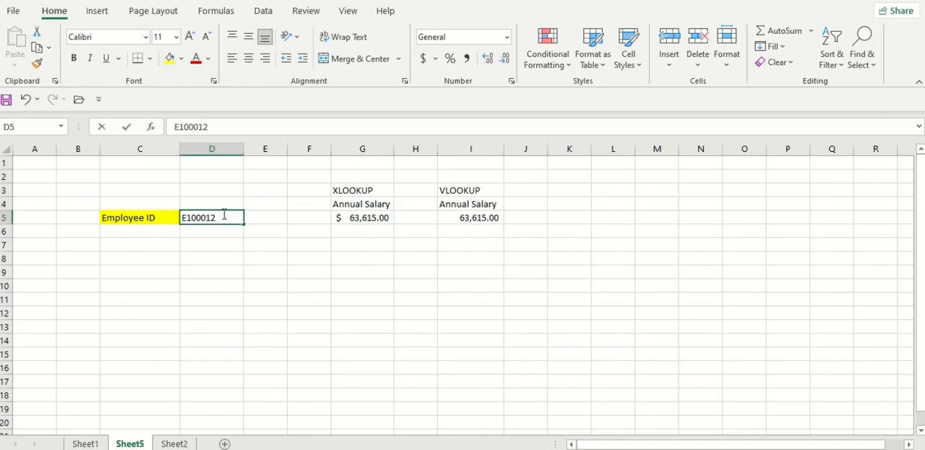
{"action": "double_click", "coordinate": [223, 213]}
{"action": "key", "text": "BackSpace"}
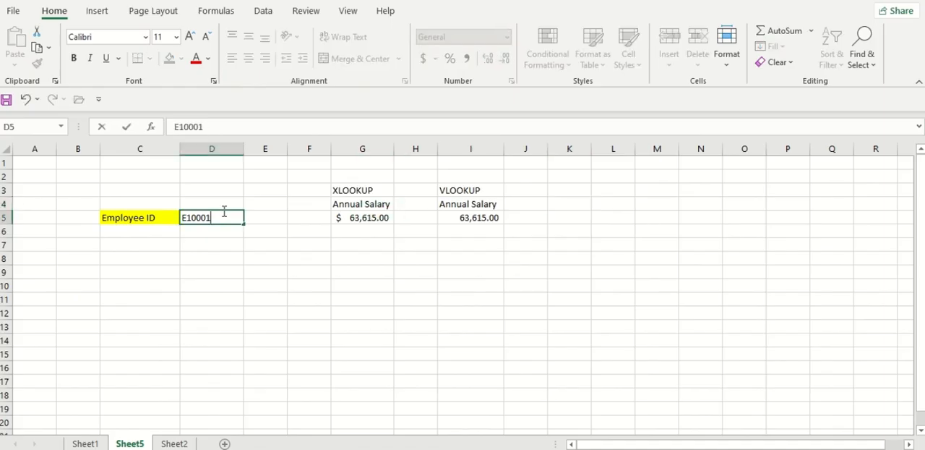
{"action": "type", "text": "9"}
{"action": "key", "text": "Return"}
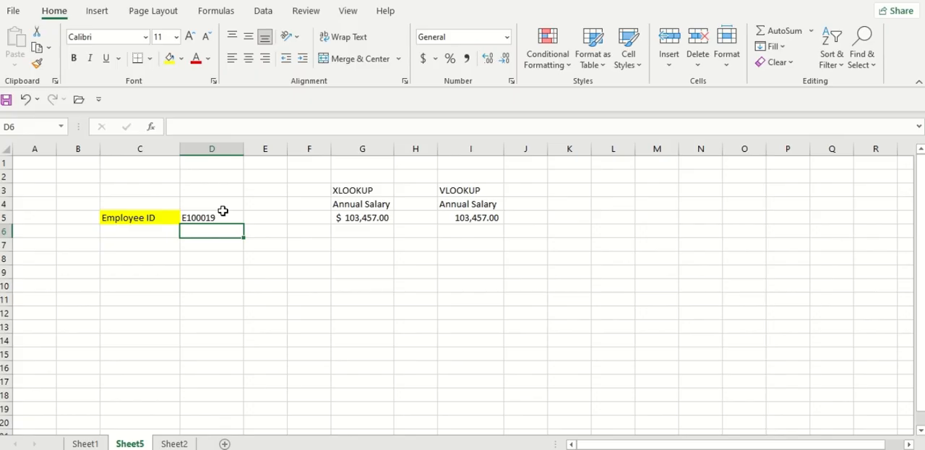
Move the Annual Salary column in Sheet1 from column H to column E, between Location and ManagerID
{"action": "left_click", "coordinate": [85, 443]}
{"action": "left_click", "coordinate": [564, 230]}
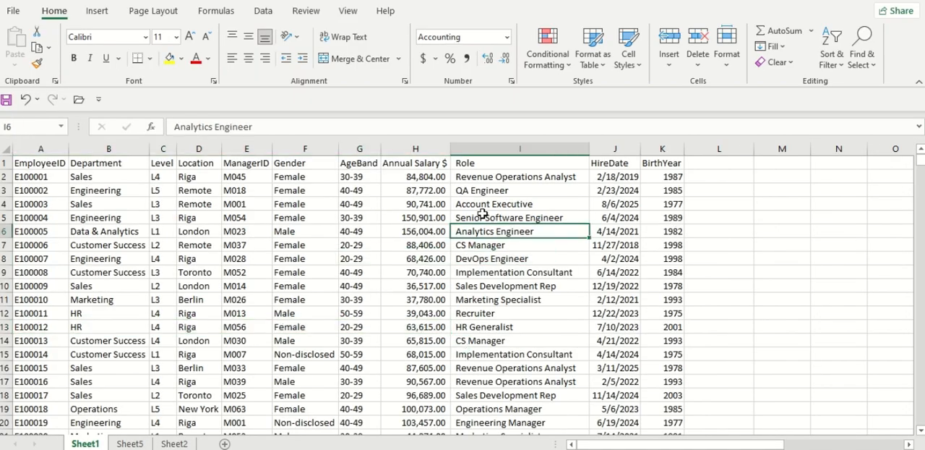
{"action": "left_click", "coordinate": [432, 149]}
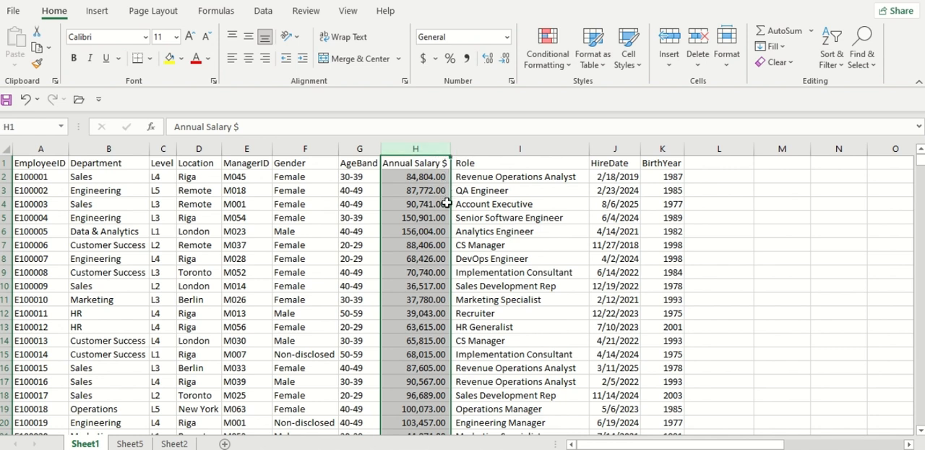
{"action": "left_click_drag", "start_coordinate": [451, 203], "coordinate": [202, 192]}
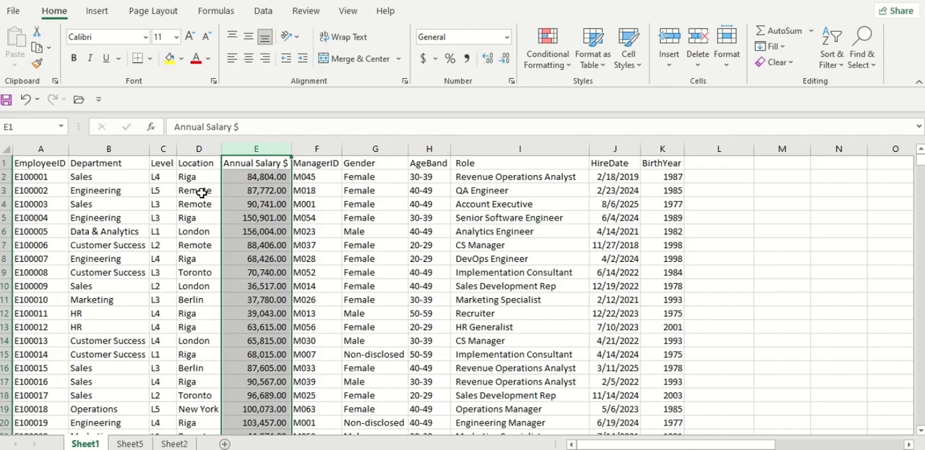
Compare the XLOOKUP and VLOOKUP results on Sheet5, checking the VLOOKUP formula's column index against the column order in Sheet1
{"action": "left_click", "coordinate": [180, 444]}
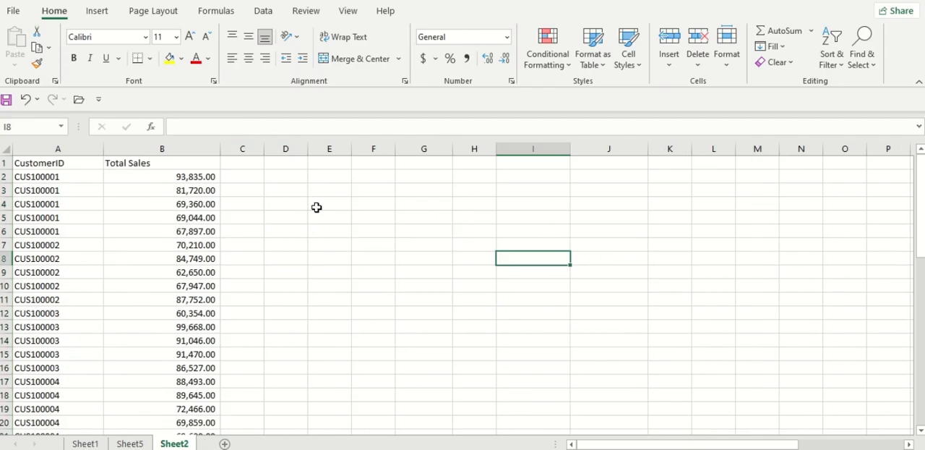
{"action": "left_click", "coordinate": [130, 443]}
{"action": "left_click", "coordinate": [391, 231]}
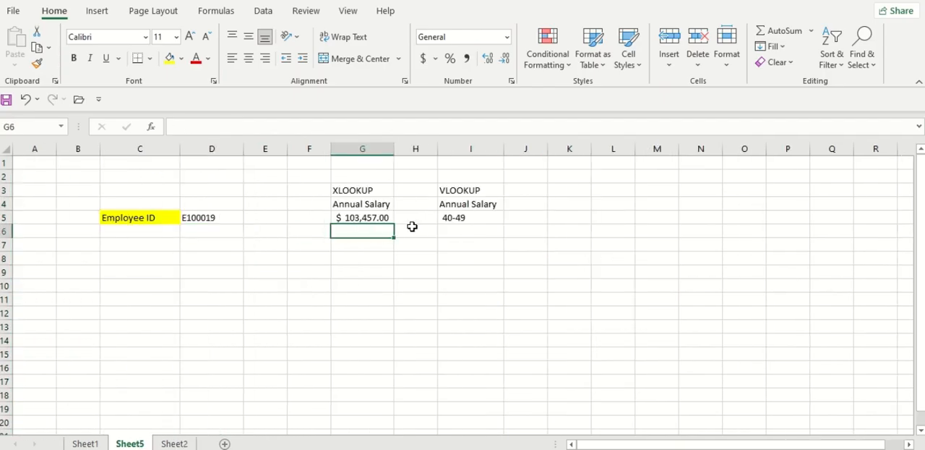
{"action": "left_click", "coordinate": [485, 213]}
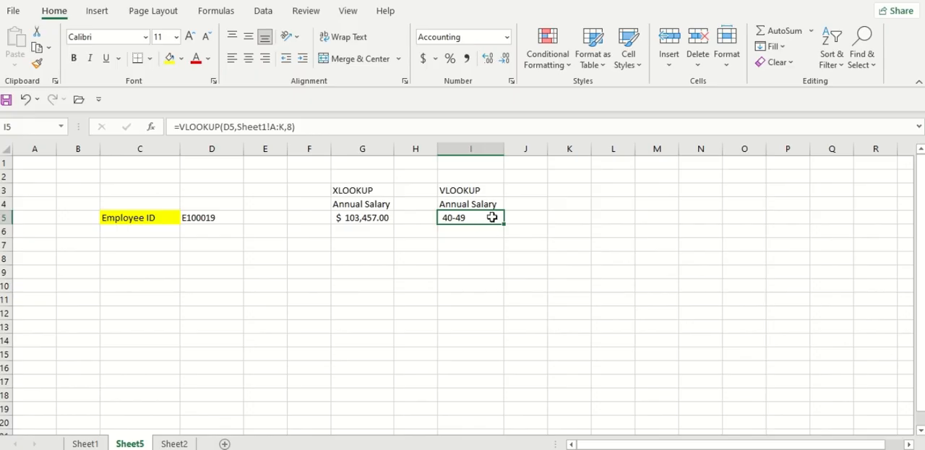
{"action": "double_click", "coordinate": [490, 215]}
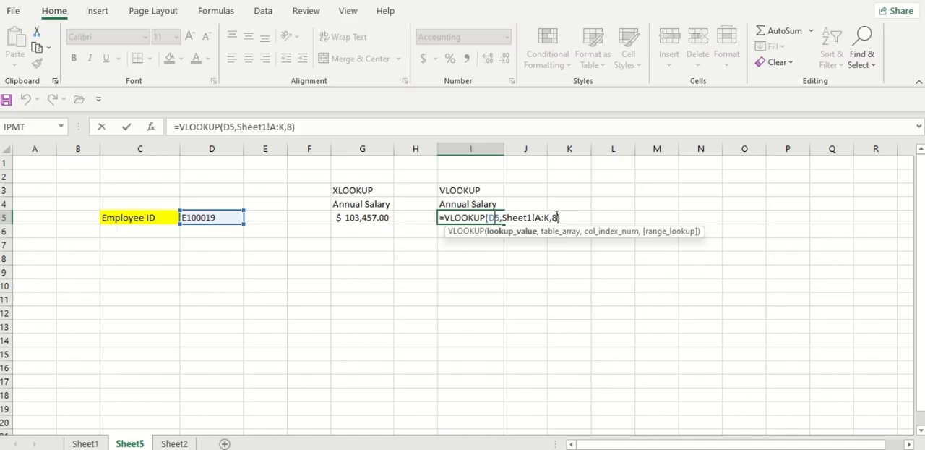
{"action": "key", "text": "Escape"}
{"action": "left_click", "coordinate": [85, 443]}
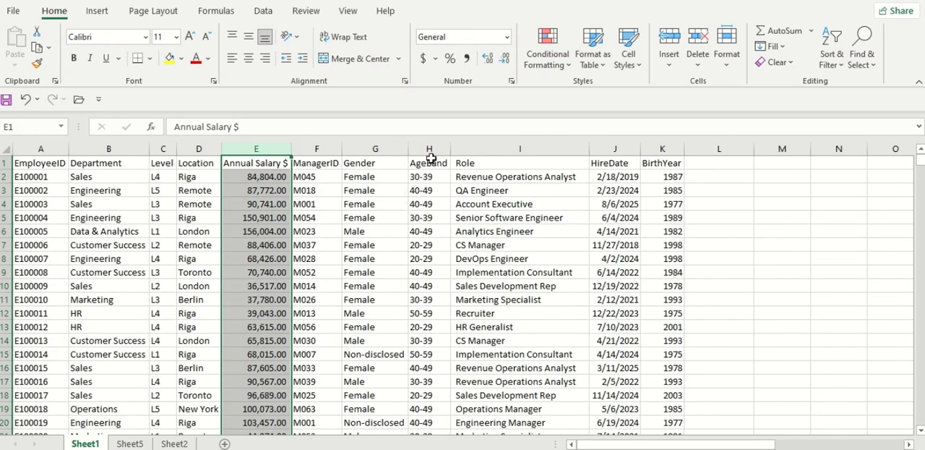
{"action": "left_click", "coordinate": [130, 443]}
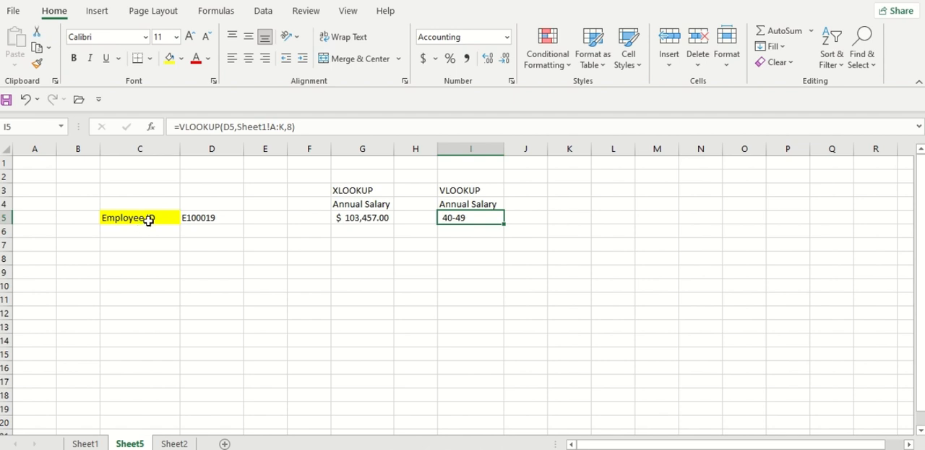
Copy the Employee ID label and its value from C5:D5 to C8:D8
{"action": "left_click_drag", "start_coordinate": [149, 217], "coordinate": [188, 215]}
{"action": "key", "text": "ctrl+c"}
{"action": "left_click", "coordinate": [151, 273]}
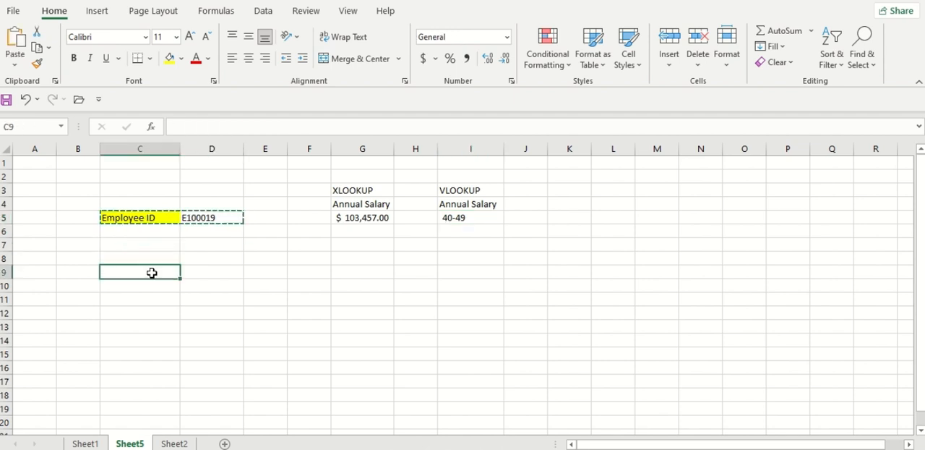
{"action": "left_click", "coordinate": [159, 258]}
{"action": "key", "text": "ctrl+v"}
{"action": "left_click", "coordinate": [200, 260]}
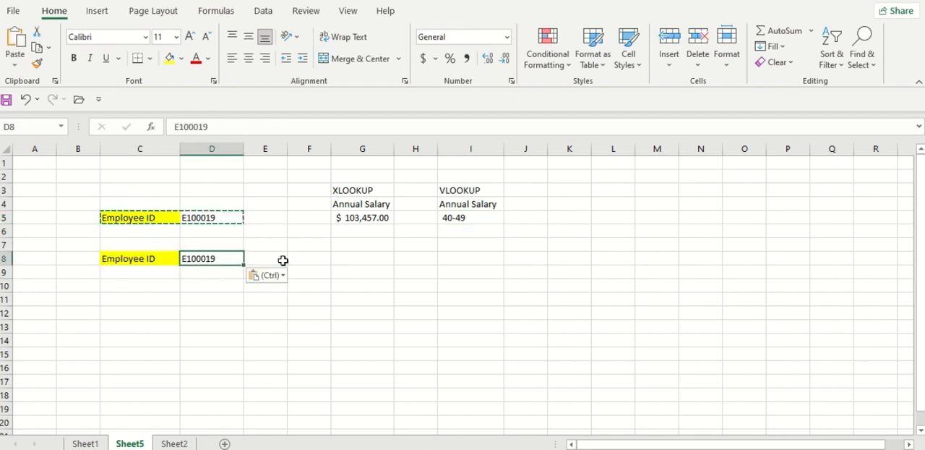
Copy the XLOOKUP formula from G5 to G8 and check its references
{"action": "left_click", "coordinate": [349, 261]}
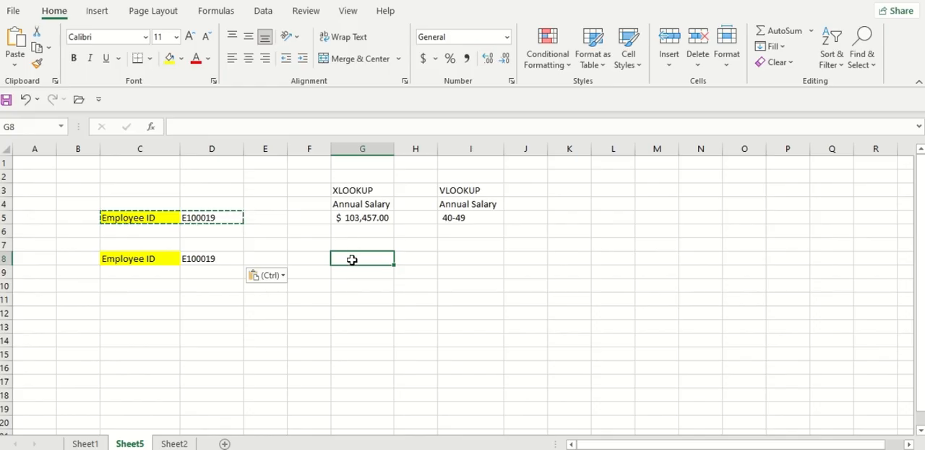
{"action": "left_click", "coordinate": [347, 215]}
{"action": "key", "text": "ctrl+c"}
{"action": "left_click", "coordinate": [361, 259]}
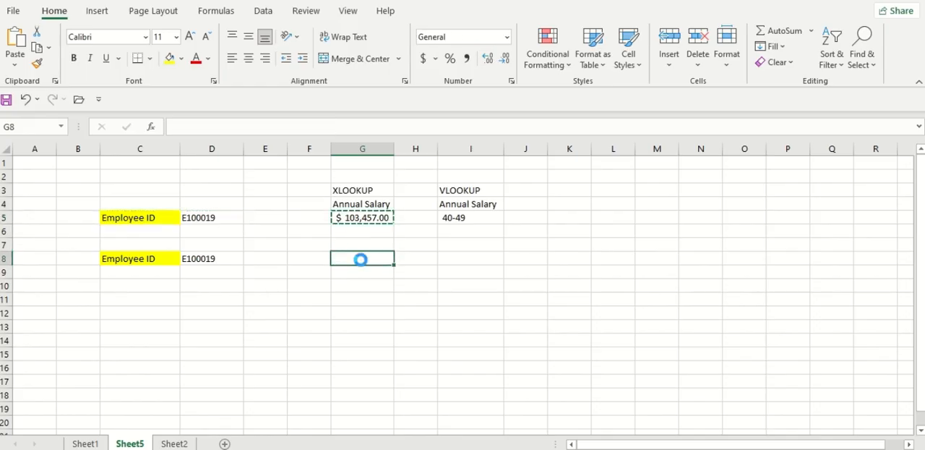
{"action": "key", "text": "ctrl+v"}
{"action": "left_click", "coordinate": [295, 269]}
{"action": "key", "text": "Escape"}
{"action": "left_click", "coordinate": [351, 256]}
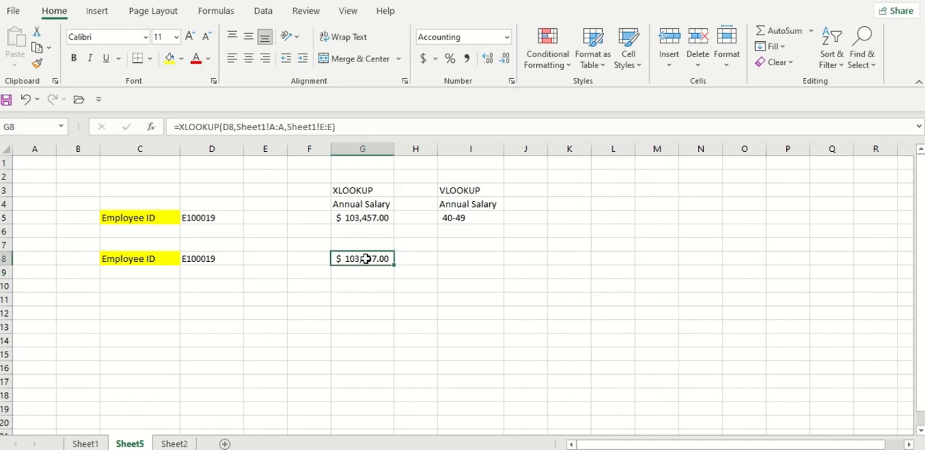
{"action": "double_click", "coordinate": [367, 258]}
{"action": "key", "text": "Return"}
Append four zeros to the employee ID in cell D8 to make it an ID missing from the data
{"action": "left_click", "coordinate": [223, 249]}
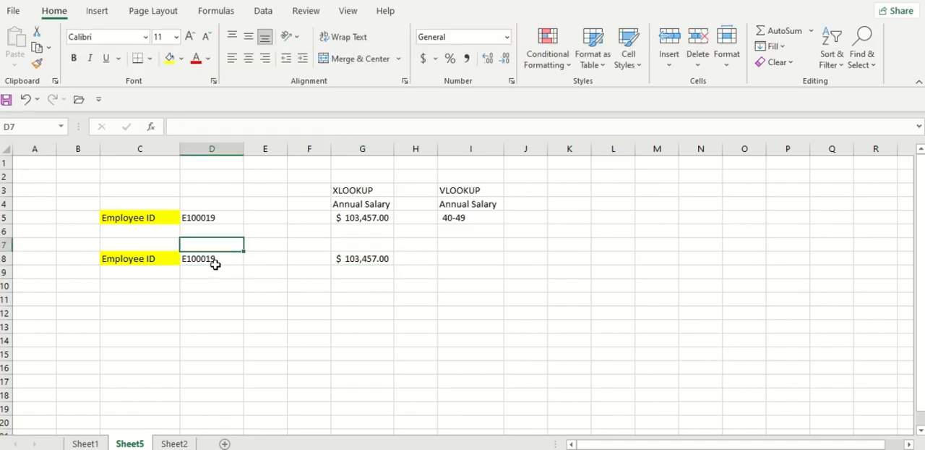
{"action": "left_click", "coordinate": [216, 262]}
{"action": "double_click", "coordinate": [222, 259]}
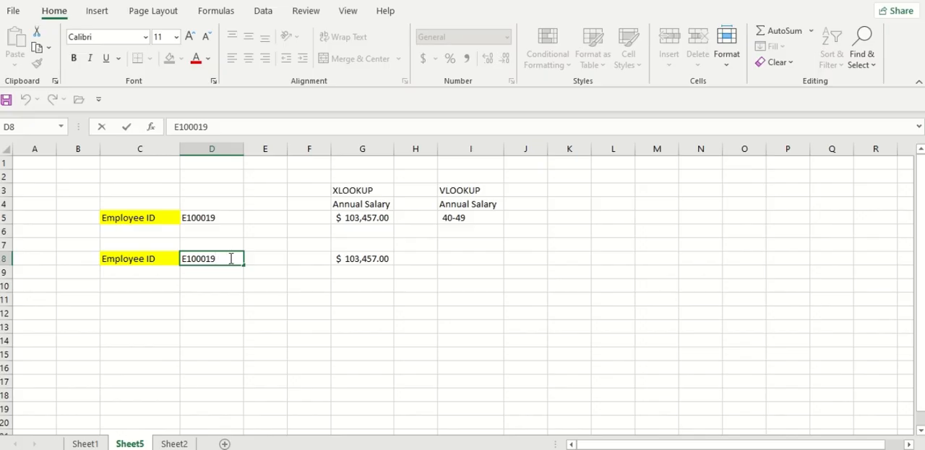
{"action": "type", "text": "000190000"}
{"action": "key", "text": "Return"}
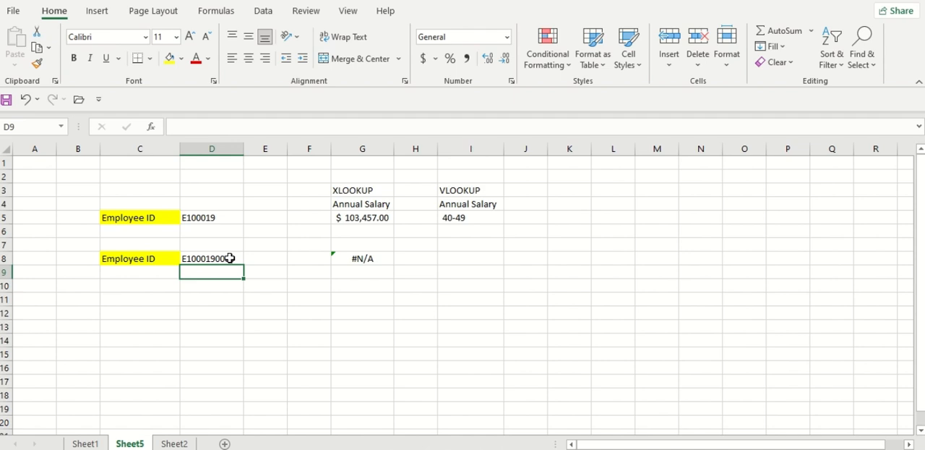
Add "Not Found" as the if_not_found argument of the XLOOKUP formula in cell G8
{"action": "double_click", "coordinate": [373, 258]}
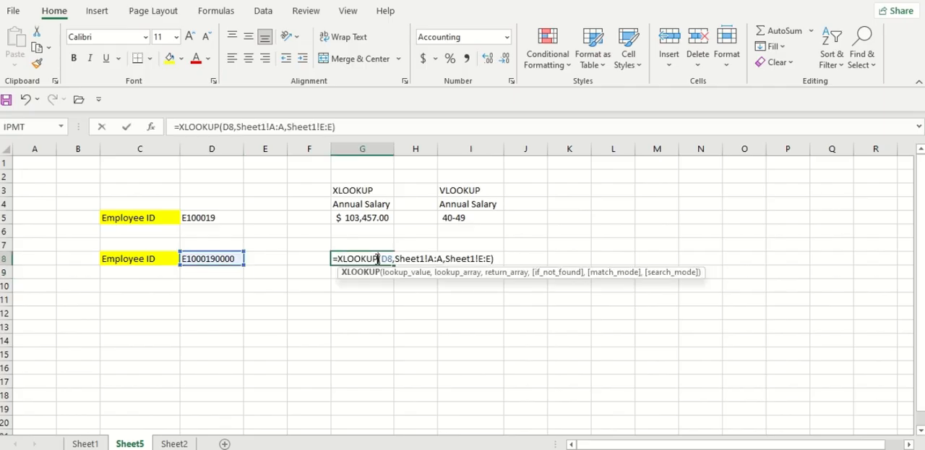
{"action": "left_click", "coordinate": [492, 260]}
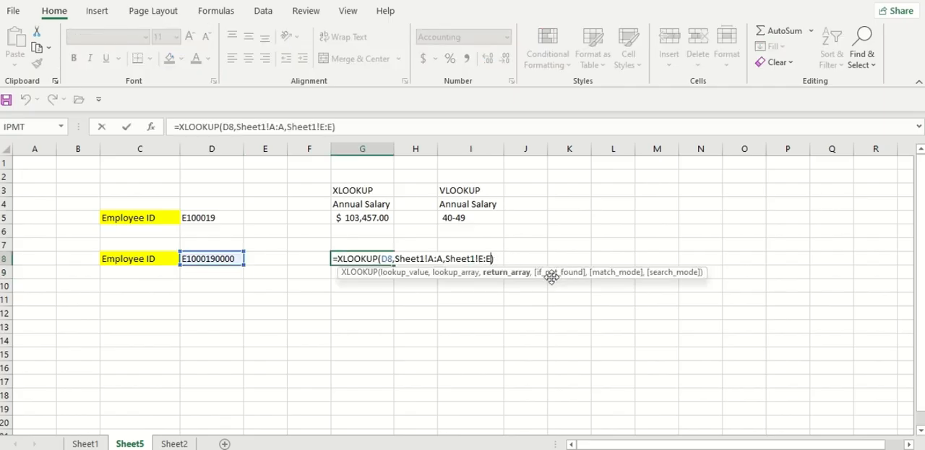
{"action": "type", "text": ","}
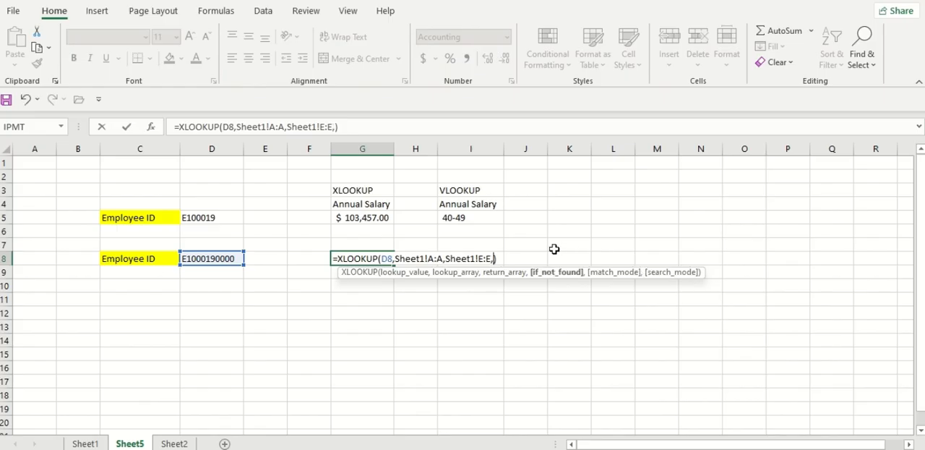
{"action": "type", "text": "\""}
{"action": "type", "text": "Not DO"}
{"action": "key", "text": "BackSpace"}
{"action": "key", "text": "BackSpace"}
{"action": "type", "text": "Found\""}
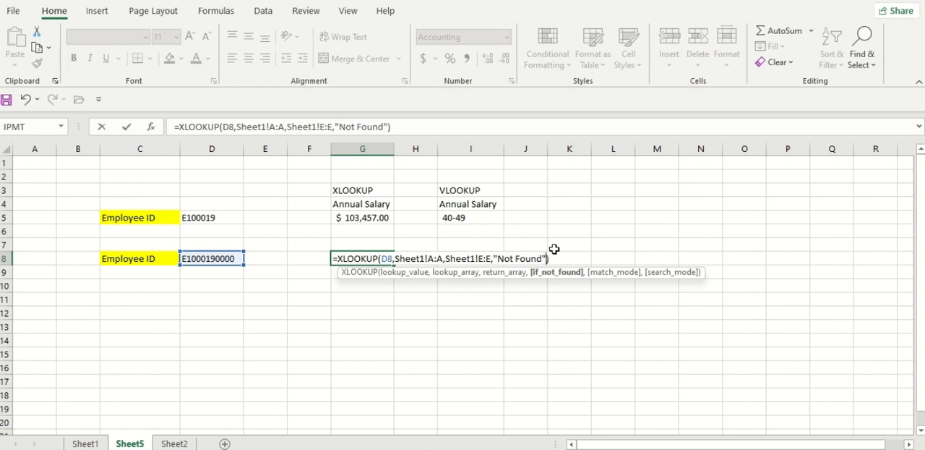
{"action": "key", "text": "Return"}
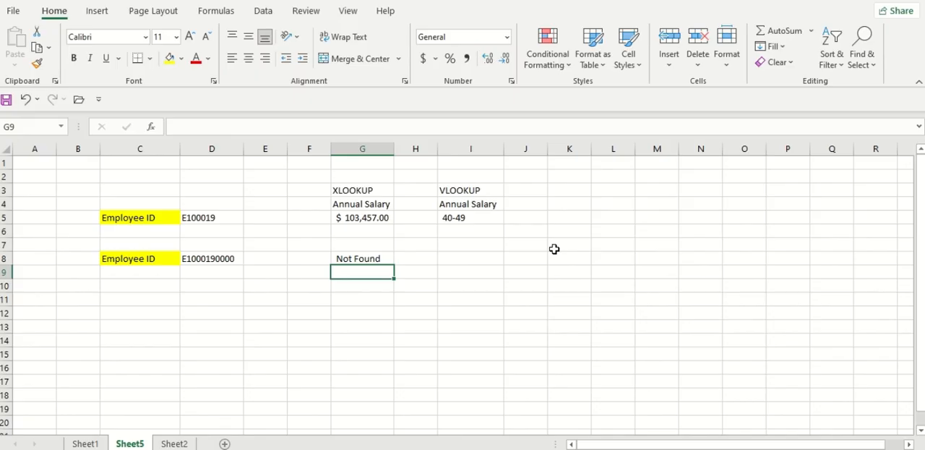
Remove the four extra zeros from the employee ID in cell D8 and change its last digit to 3
{"action": "double_click", "coordinate": [236, 256]}
{"action": "key", "text": "BackSpace"}
{"action": "key", "text": "BackSpace"}
{"action": "key", "text": "BackSpace"}
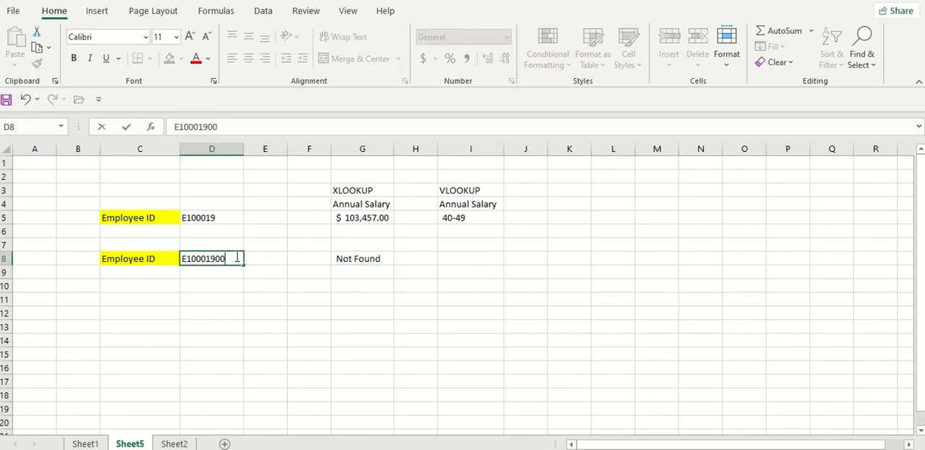
{"action": "key", "text": "BackSpace"}
{"action": "key", "text": "BackSpace"}
{"action": "type", "text": "3"}
{"action": "key", "text": "Return"}
Change the last digit of the employee ID in cell D8 to 9
{"action": "left_click", "coordinate": [225, 258]}
{"action": "double_click", "coordinate": [225, 258]}
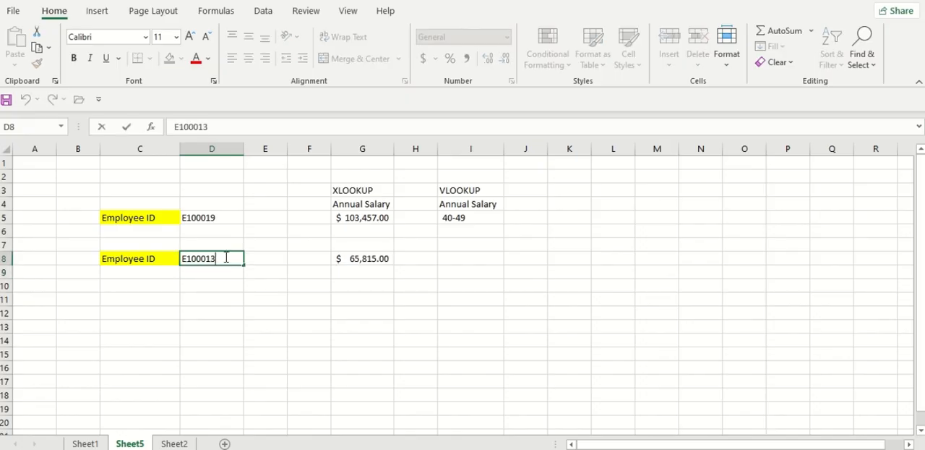
{"action": "key", "text": "BackSpace"}
{"action": "type", "text": "9"}
{"action": "key", "text": "Return"}
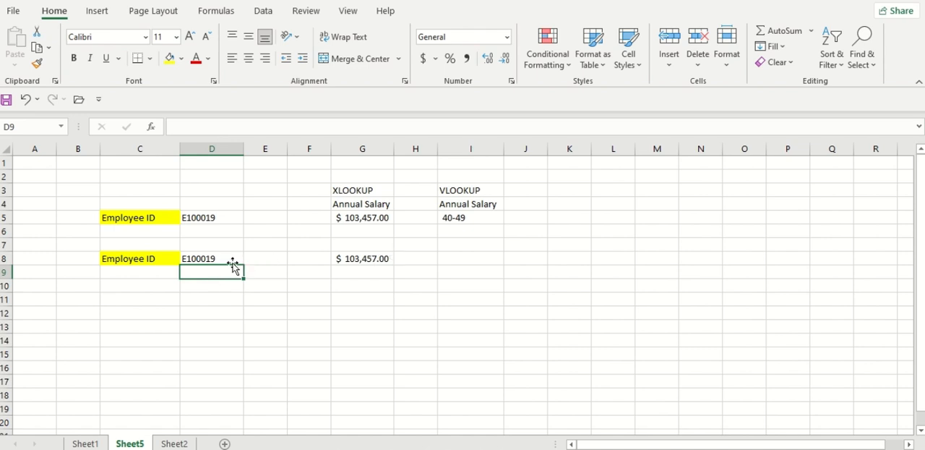
Change the second-to-last digit of the employee ID in cell D8 to 7
{"action": "left_click", "coordinate": [231, 259]}
{"action": "double_click", "coordinate": [231, 258]}
{"action": "key", "text": "Left"}
{"action": "key", "text": "BackSpace"}
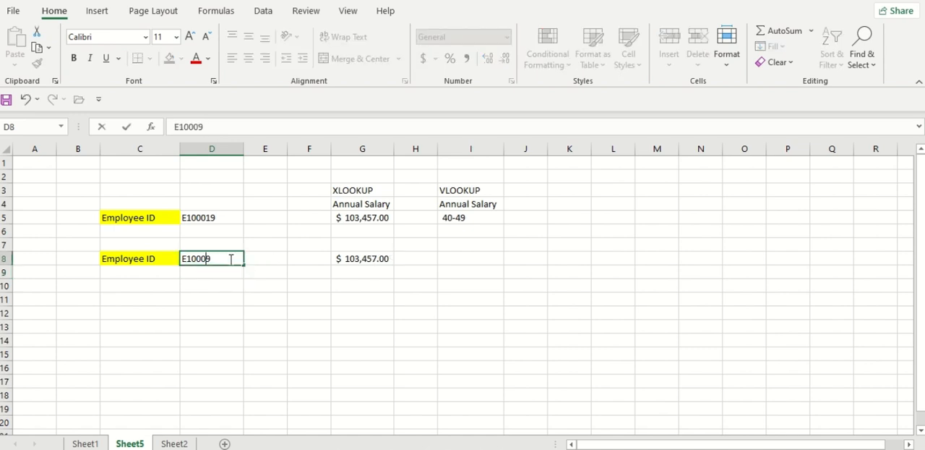
{"action": "type", "text": "7"}
{"action": "key", "text": "Return"}
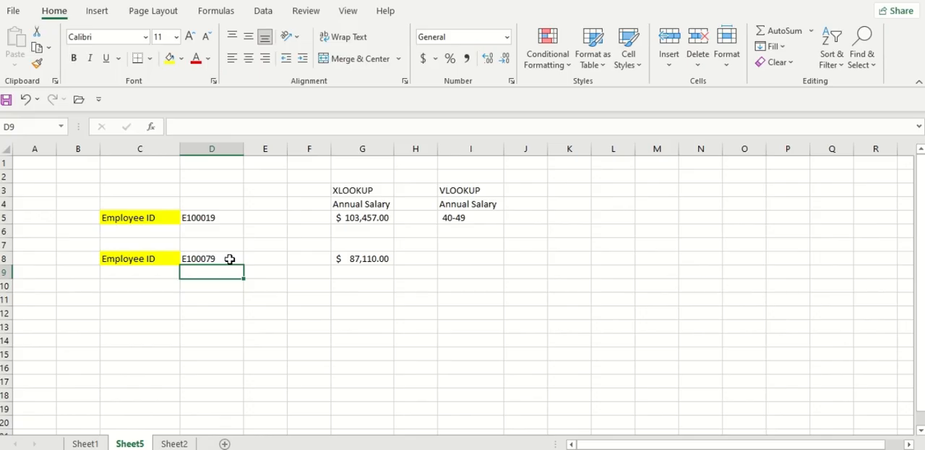
Test a missing ID by appending a 1 to the employee ID in cell D8, and remove that digit again
{"action": "left_click", "coordinate": [230, 259]}
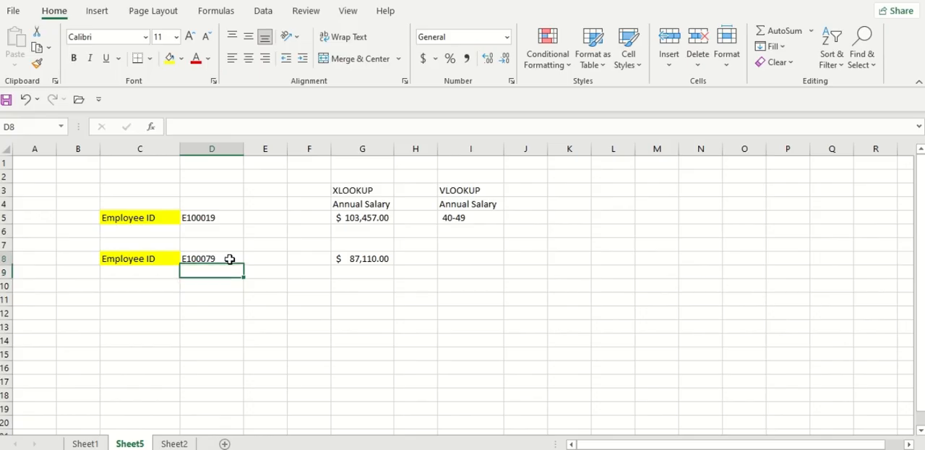
{"action": "double_click", "coordinate": [229, 259]}
{"action": "type", "text": "1"}
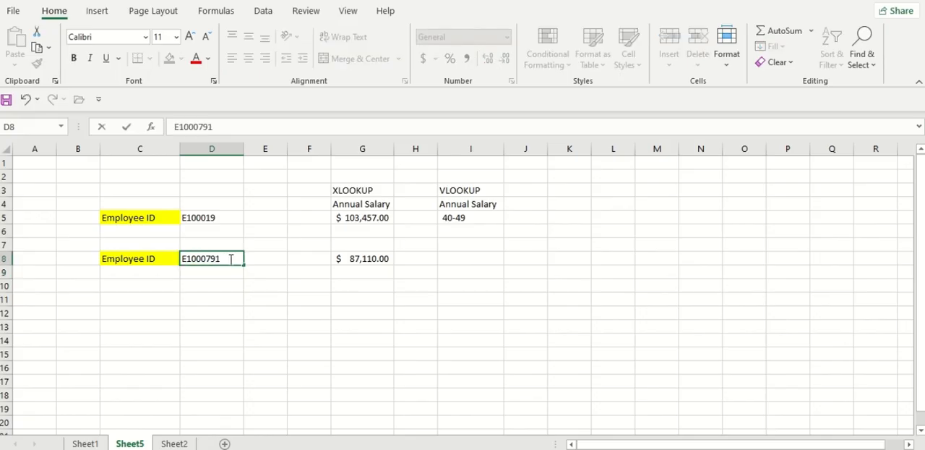
{"action": "key", "text": "Return"}
{"action": "left_click", "coordinate": [234, 261]}
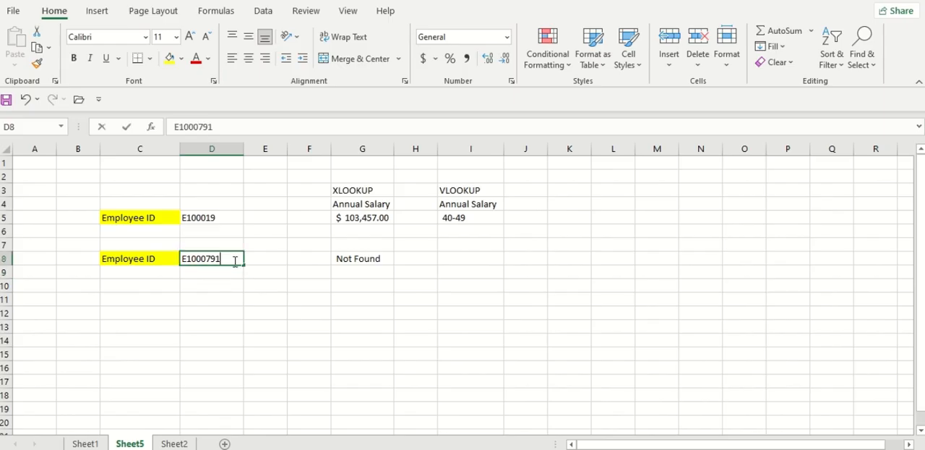
{"action": "double_click", "coordinate": [235, 261]}
{"action": "key", "text": "BackSpace"}
{"action": "key", "text": "Return"}
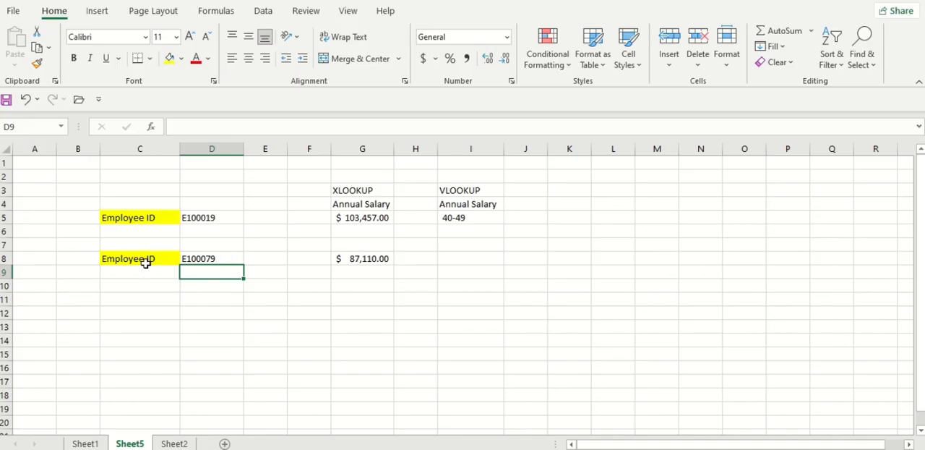
Label the first lookup example "Basic search" in cell C4
{"action": "left_click_drag", "start_coordinate": [144, 260], "coordinate": [350, 257]}
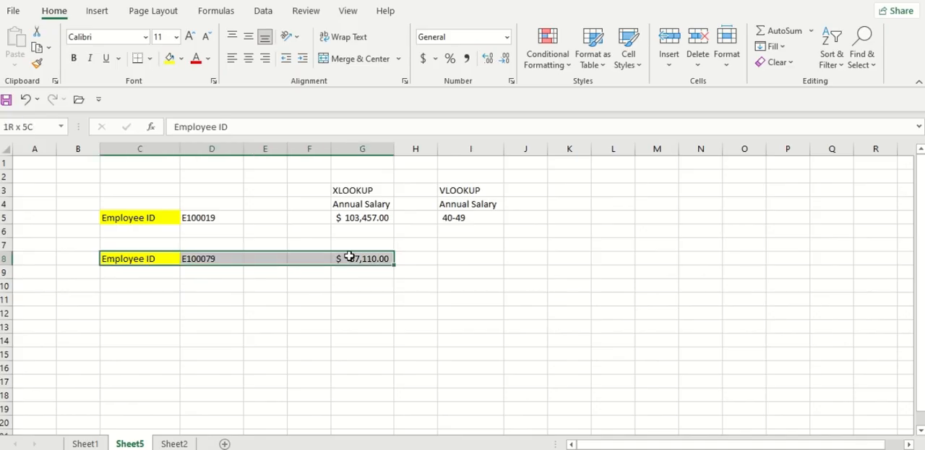
{"action": "left_click", "coordinate": [149, 240]}
{"action": "left_click", "coordinate": [130, 203]}
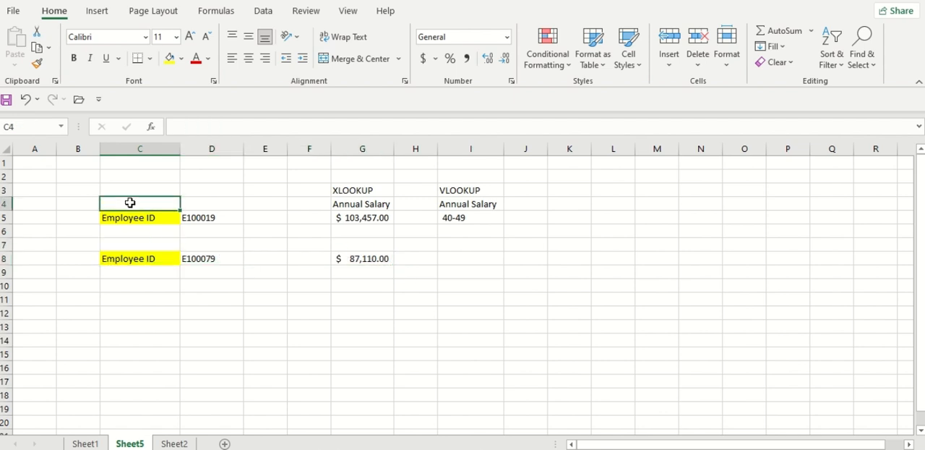
{"action": "type", "text": "basic"}
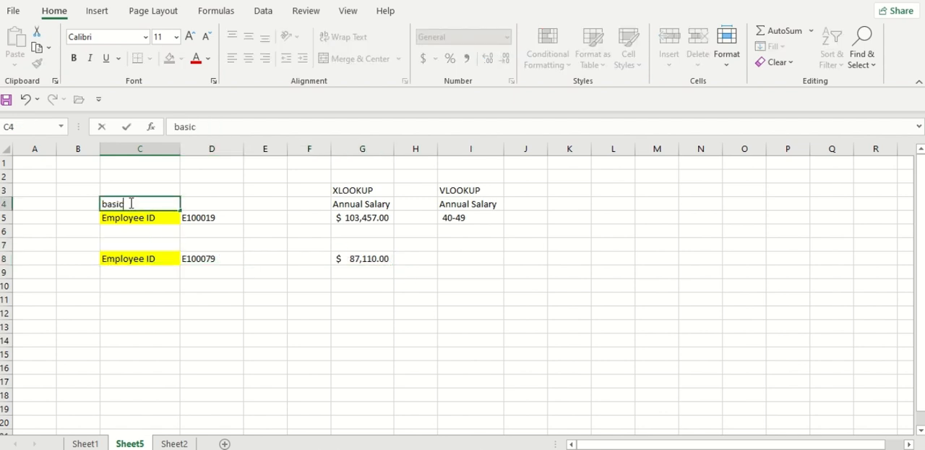
{"action": "key", "text": "BackSpace"}
{"action": "key", "text": "BackSpace"}
{"action": "key", "text": "BackSpace"}
{"action": "key", "text": "BackSpace"}
{"action": "key", "text": "BackSpace"}
{"action": "type", "text": "Ba"}
{"action": "type", "text": "sic sera"}
{"action": "key", "text": "BackSpace"}
{"action": "key", "text": "BackSpace"}
{"action": "type", "text": "arch"}
{"action": "key", "text": "Return"}
{"action": "key", "text": "Return"}
{"action": "key", "text": "Return"}
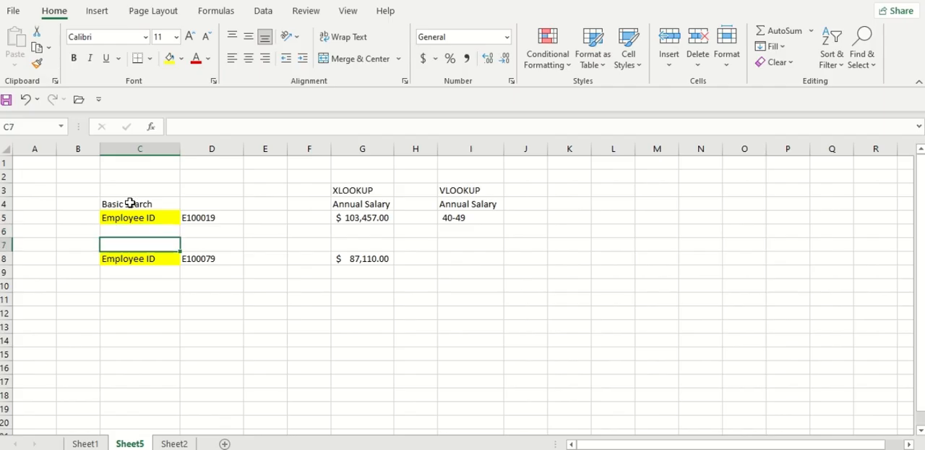
Label the second lookup example "Return text instead of error" in cell C7
{"action": "type", "text": "Retru"}
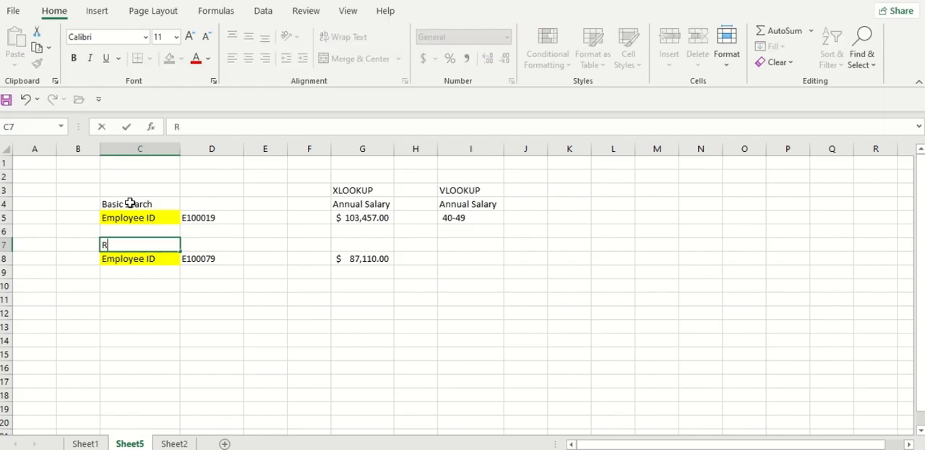
{"action": "key", "text": "BackSpace"}
{"action": "key", "text": "BackSpace"}
{"action": "type", "text": "urn text in"}
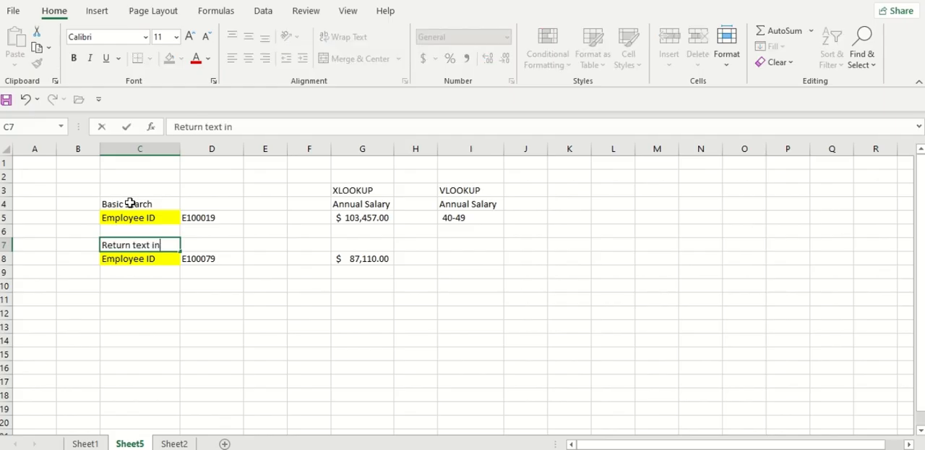
{"action": "type", "text": "stead of error"}
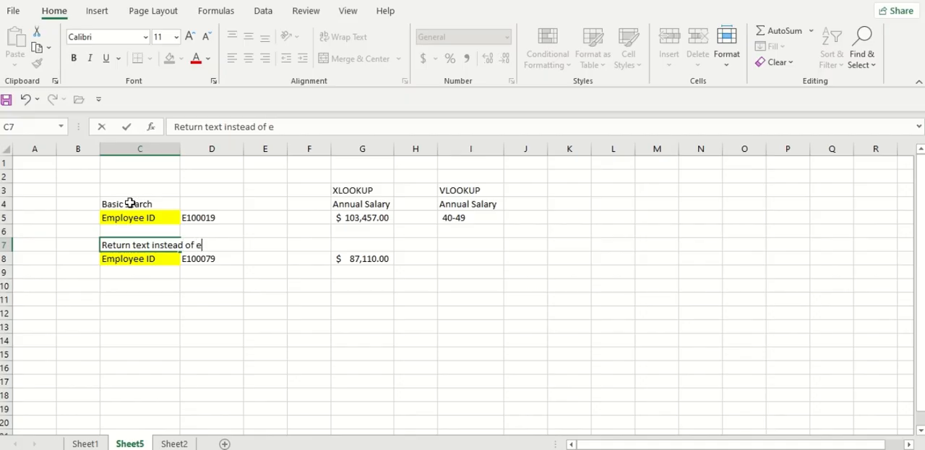
{"action": "key", "text": "Return"}
{"action": "key", "text": "Return"}
{"action": "key", "text": "Return"}
{"action": "key", "text": "Return"}
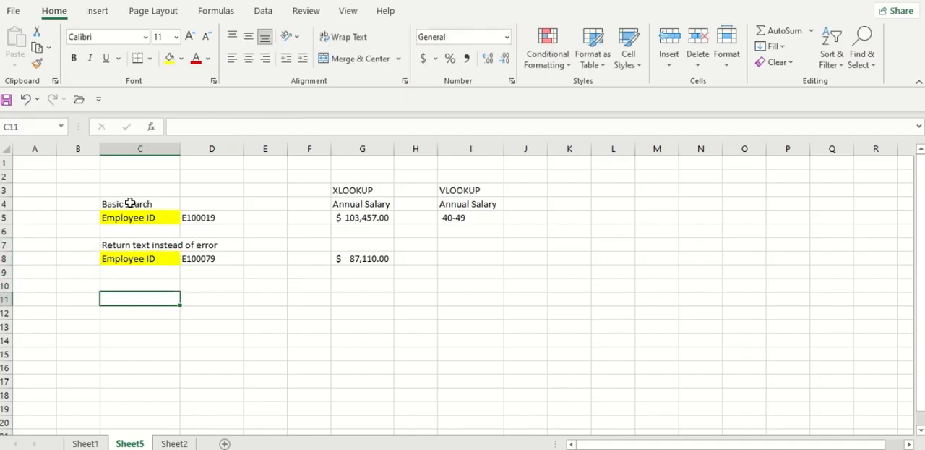
Enter the heading "Return multiple columns" in cell C11 for a third lookup example
{"action": "type", "text": "R"}
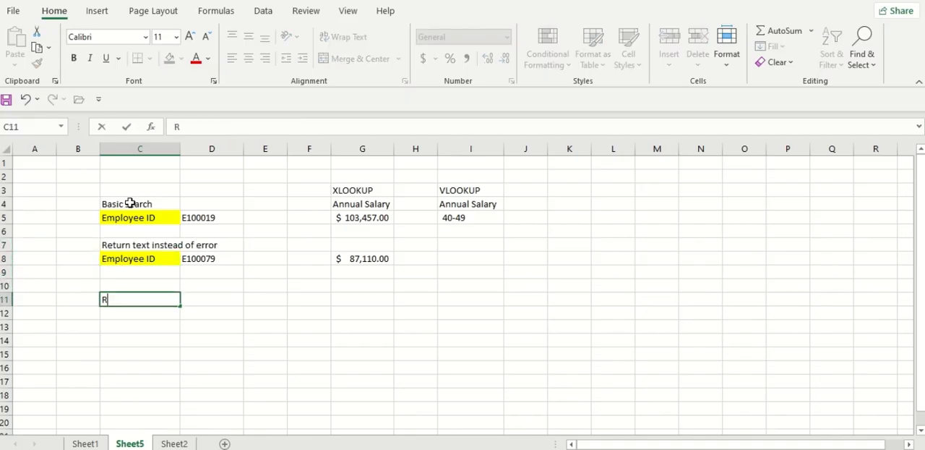
{"action": "type", "text": "eturn mult"}
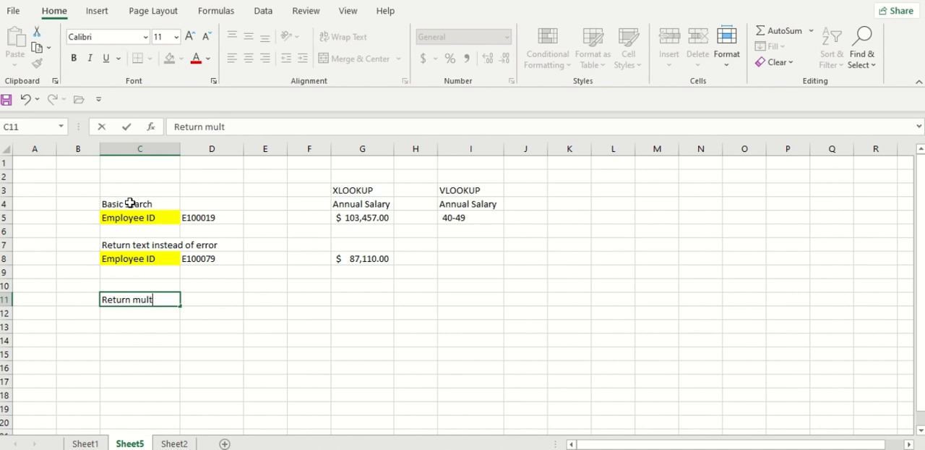
{"action": "type", "text": "iple columns"}
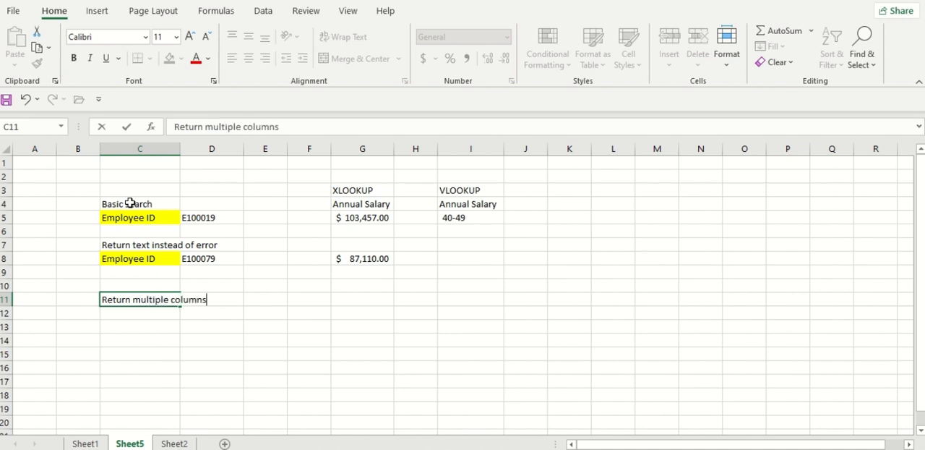
{"action": "key", "text": "Return"}
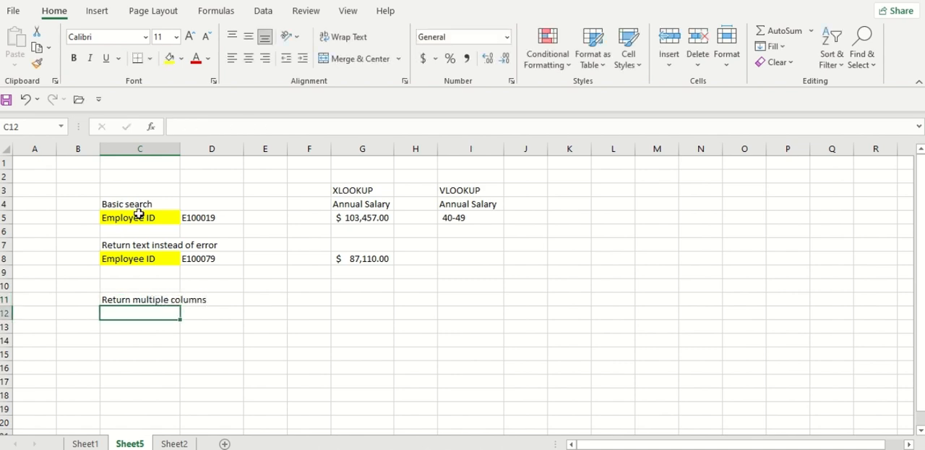
Copy the Employee ID label and its value from C8:D8 to C12:D12
{"action": "left_click_drag", "start_coordinate": [130, 258], "coordinate": [194, 256]}
{"action": "key", "text": "ctrl+c"}
{"action": "left_click", "coordinate": [163, 312]}
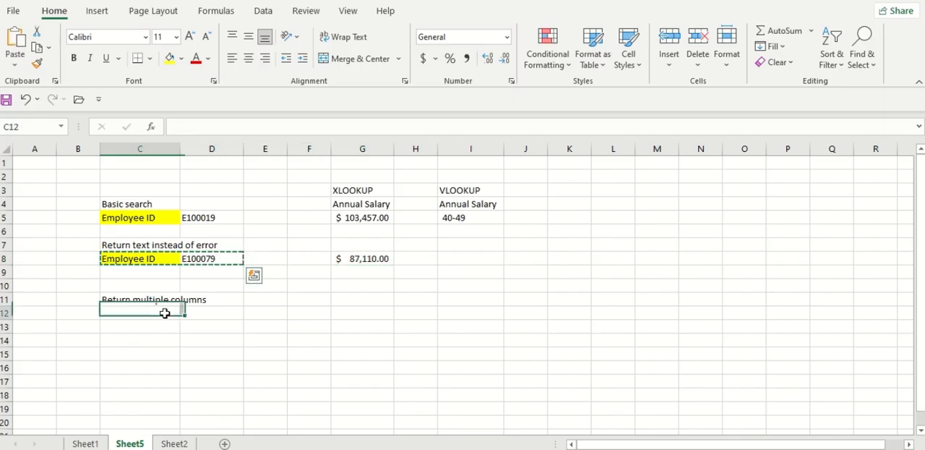
{"action": "key", "text": "ctrl+v"}
{"action": "left_click", "coordinate": [208, 313]}
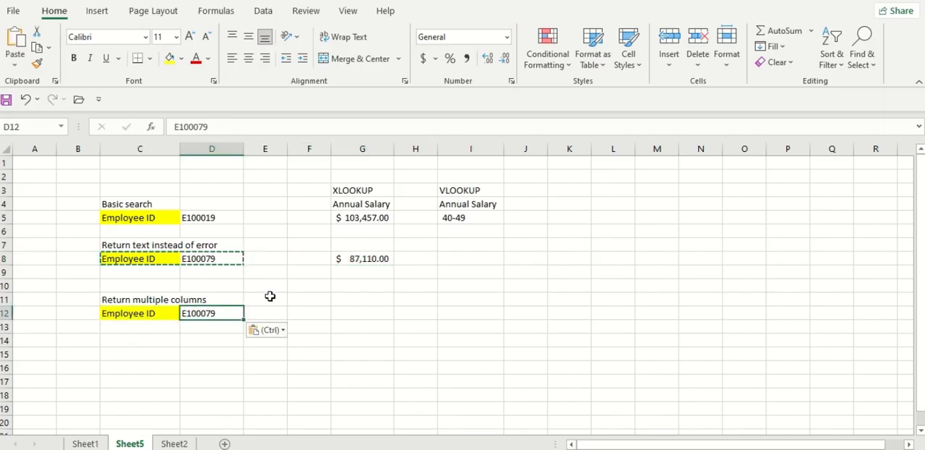
{"action": "key", "text": "Escape"}
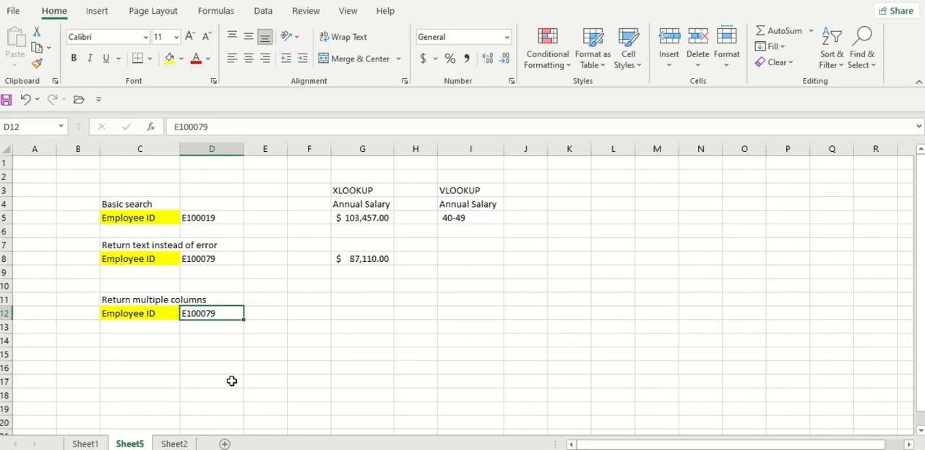
Copy the Department through Annual Salary $ headers from Sheet1 B1:E1, paste them as values in Sheet5 F11:I11, and widen column F
{"action": "left_click", "coordinate": [100, 443]}
{"action": "left_click", "coordinate": [226, 271]}
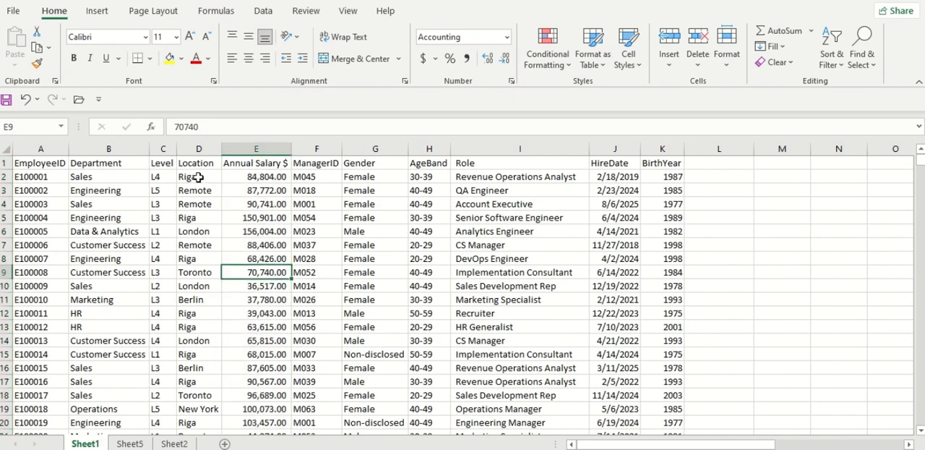
{"action": "left_click", "coordinate": [249, 179]}
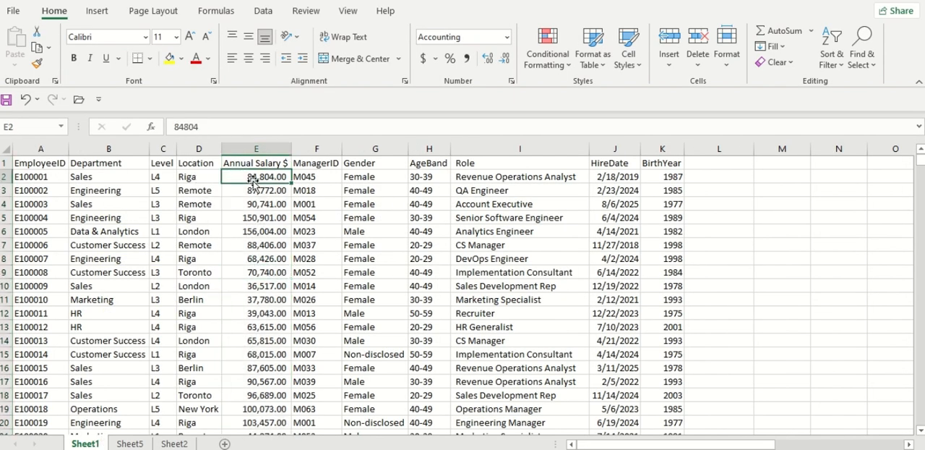
{"action": "left_click", "coordinate": [159, 175]}
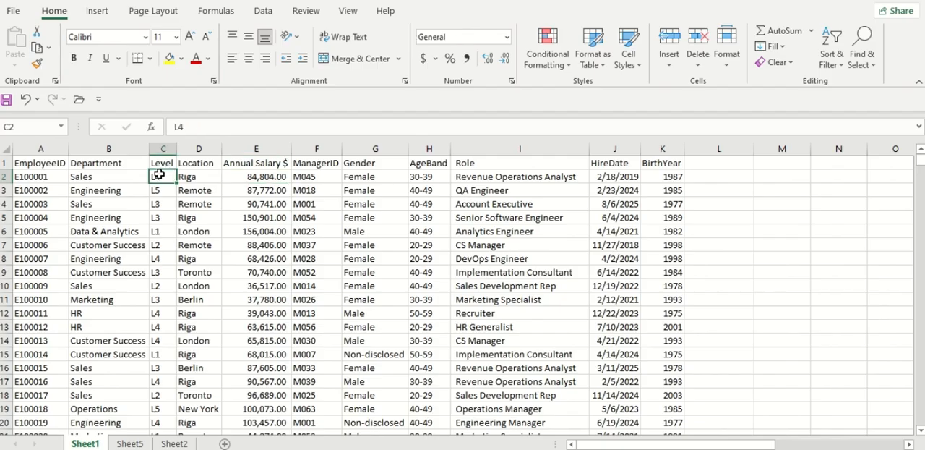
{"action": "left_click", "coordinate": [110, 179]}
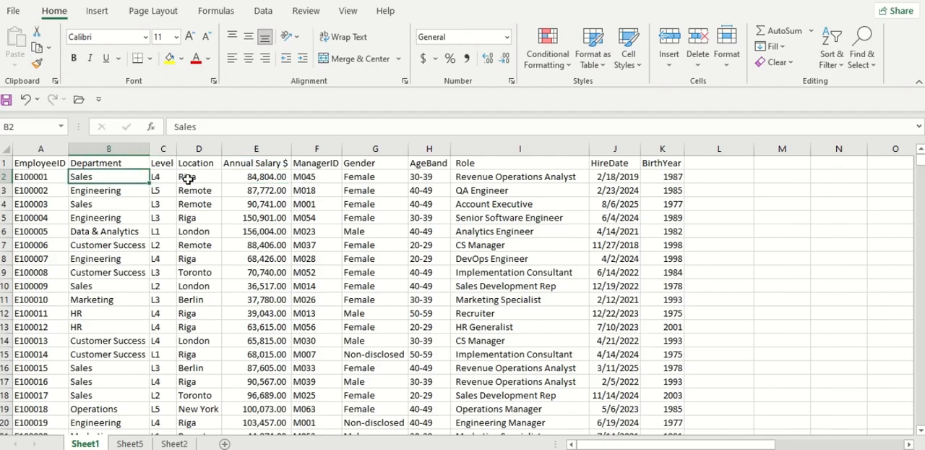
{"action": "left_click", "coordinate": [191, 179]}
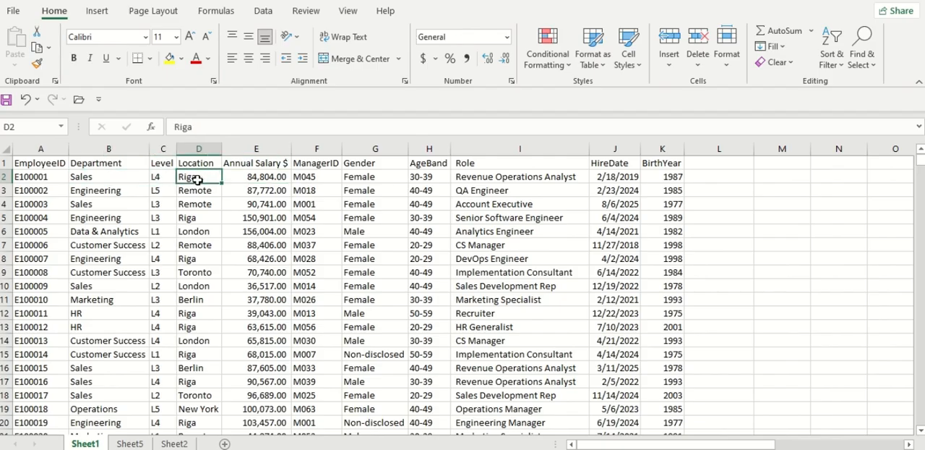
{"action": "left_click", "coordinate": [254, 189]}
{"action": "left_click_drag", "start_coordinate": [125, 167], "coordinate": [254, 163]}
{"action": "key", "text": "ctrl+c"}
{"action": "left_click", "coordinate": [130, 443]}
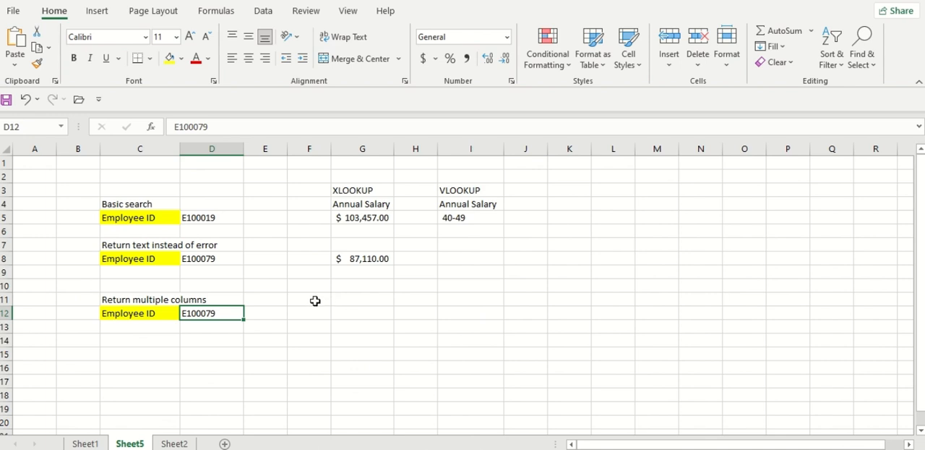
{"action": "left_click", "coordinate": [340, 298]}
{"action": "left_click", "coordinate": [305, 298]}
{"action": "right_click", "coordinate": [310, 298]}
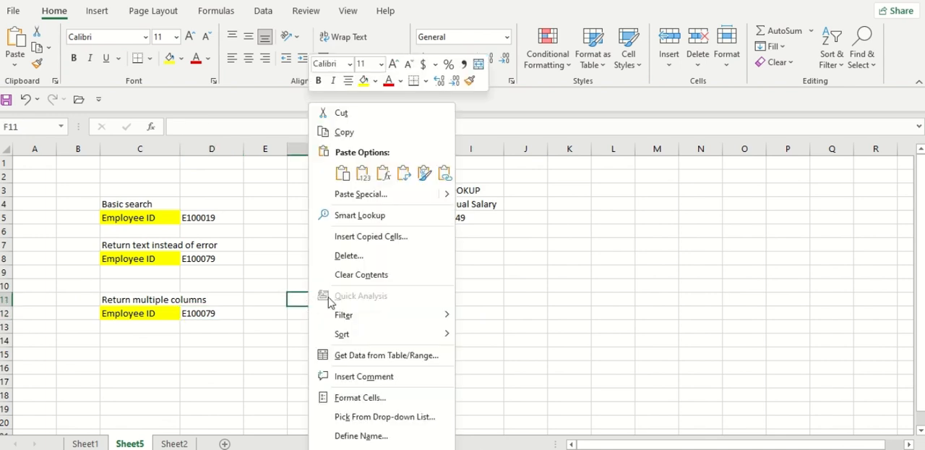
{"action": "left_click", "coordinate": [363, 173]}
{"action": "left_click_drag", "start_coordinate": [330, 148], "coordinate": [343, 148]}
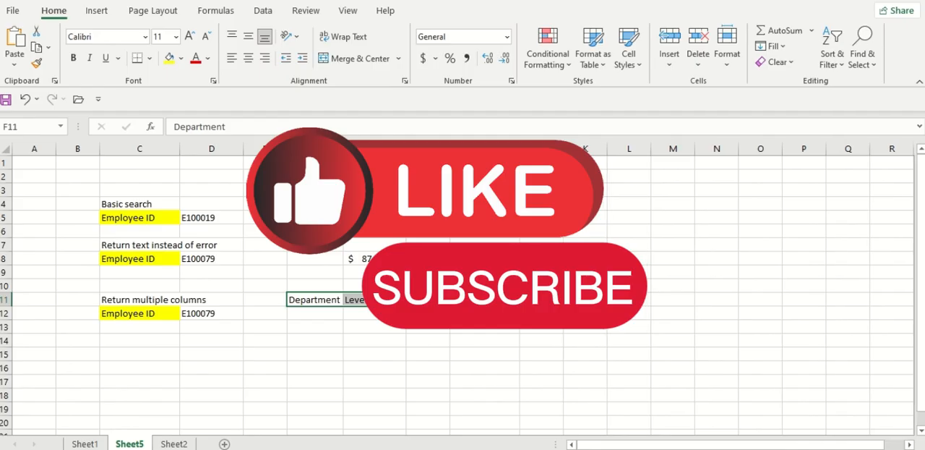
Enter =XLOOKUP(D12,Sheet1!A:A,Sheet1!B:E) in F12 and apply comma style to the returned salary in I12
{"action": "left_click", "coordinate": [417, 342]}
{"action": "left_click", "coordinate": [390, 318]}
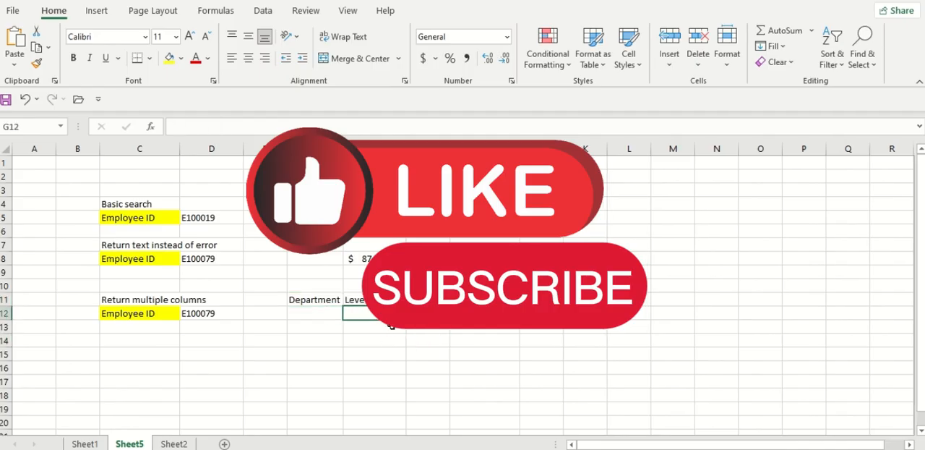
{"action": "left_click", "coordinate": [199, 311]}
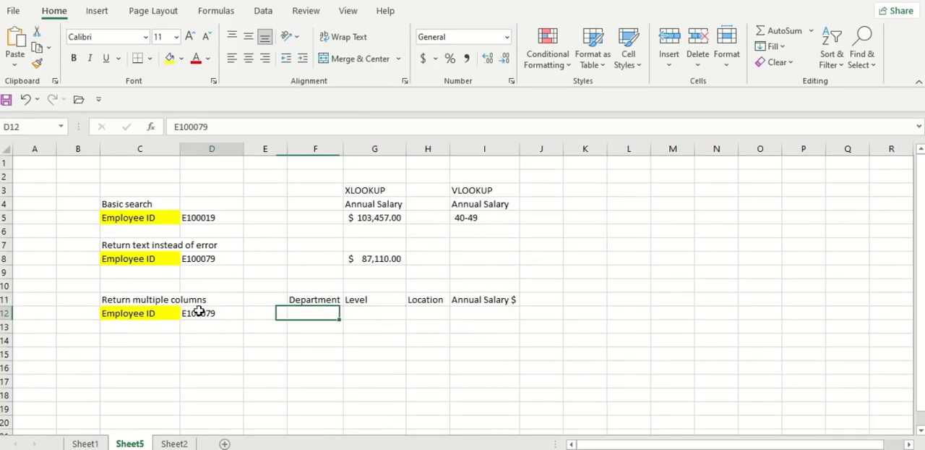
{"action": "left_click", "coordinate": [305, 315]}
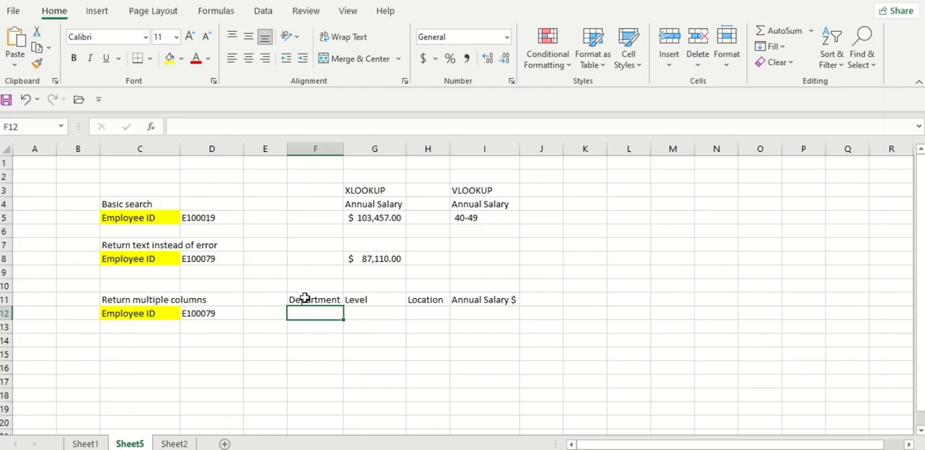
{"action": "type", "text": "=xlo"}
{"action": "key", "text": "Tab"}
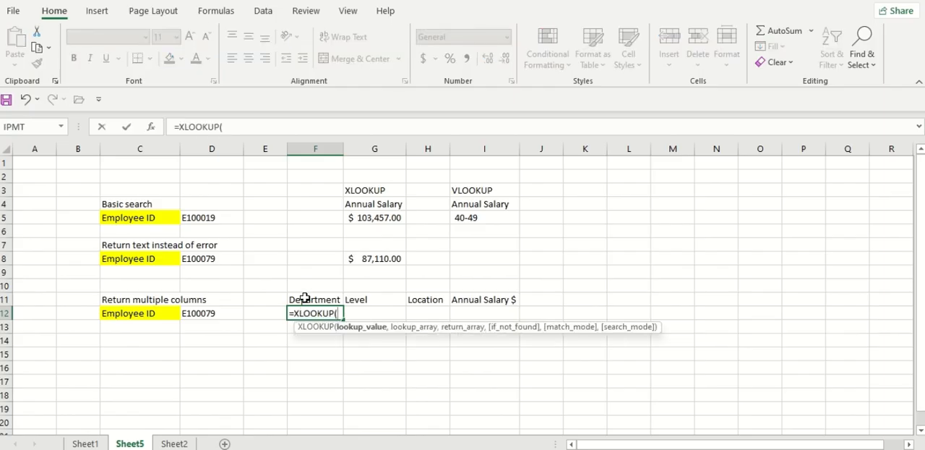
{"action": "left_click", "coordinate": [214, 314]}
{"action": "type", "text": ","}
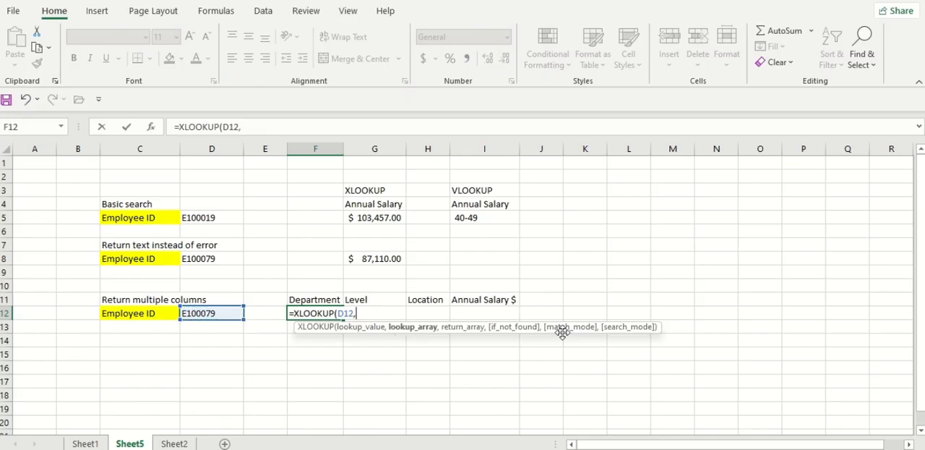
{"action": "left_click", "coordinate": [87, 442]}
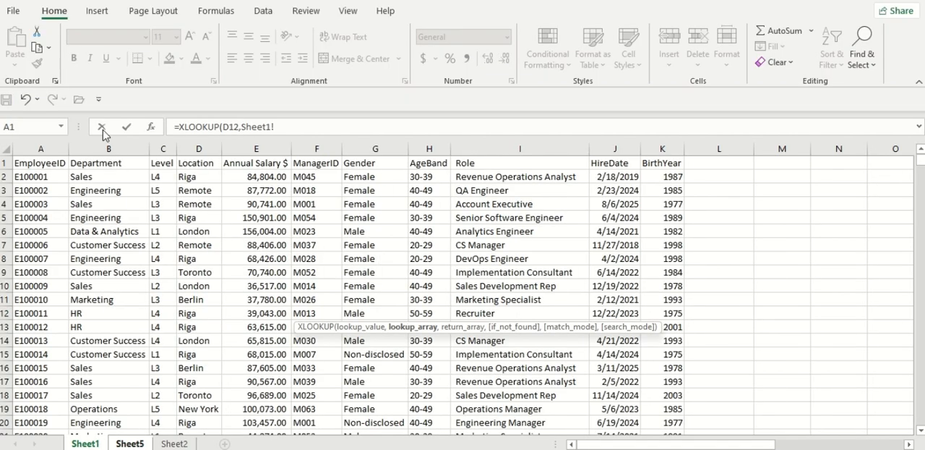
{"action": "left_click", "coordinate": [54, 145]}
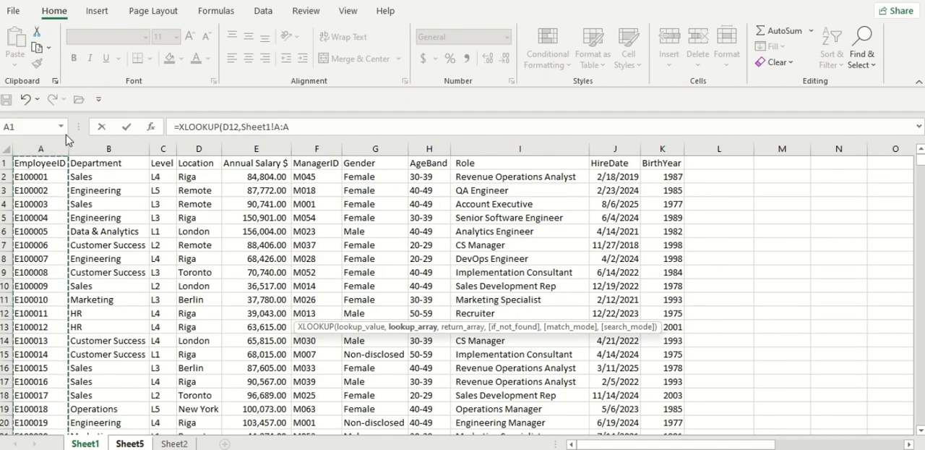
{"action": "type", "text": ","}
{"action": "left_click_drag", "start_coordinate": [110, 147], "coordinate": [253, 150]}
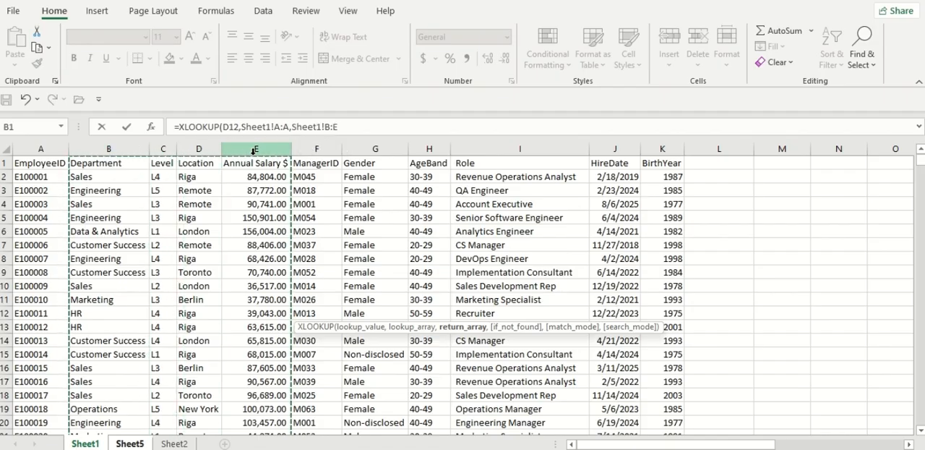
{"action": "key", "text": "Return"}
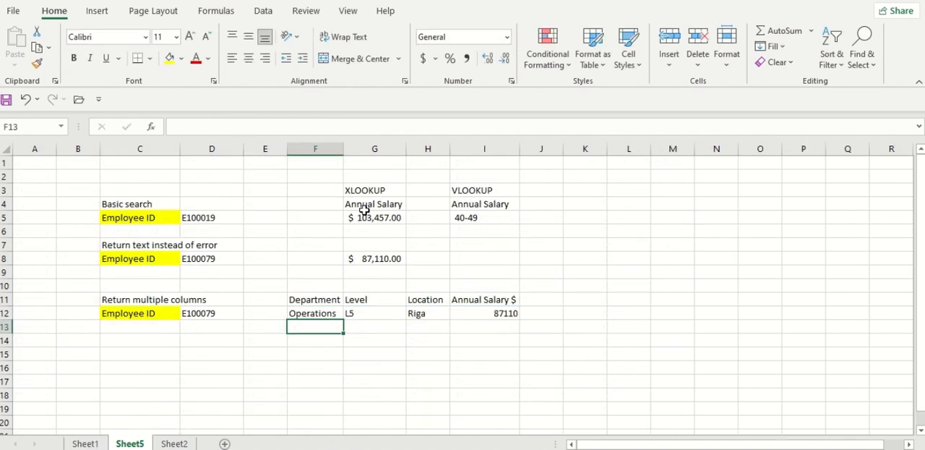
{"action": "left_click", "coordinate": [488, 313]}
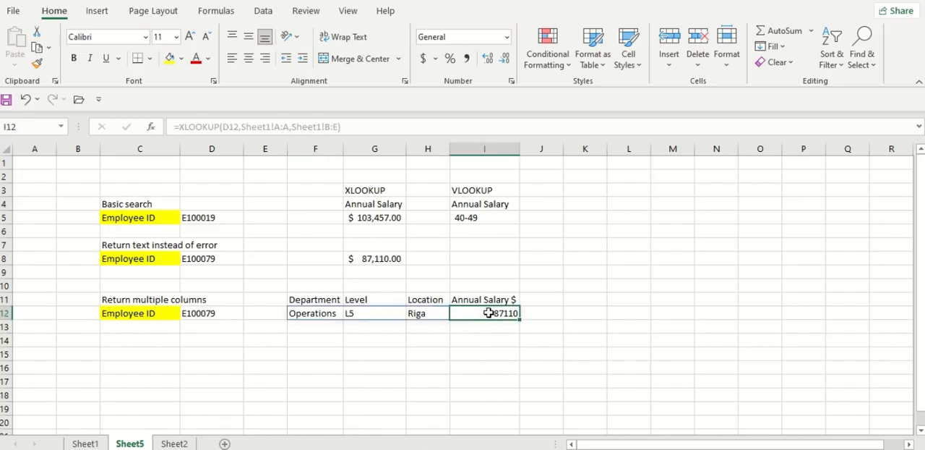
{"action": "left_click", "coordinate": [466, 58]}
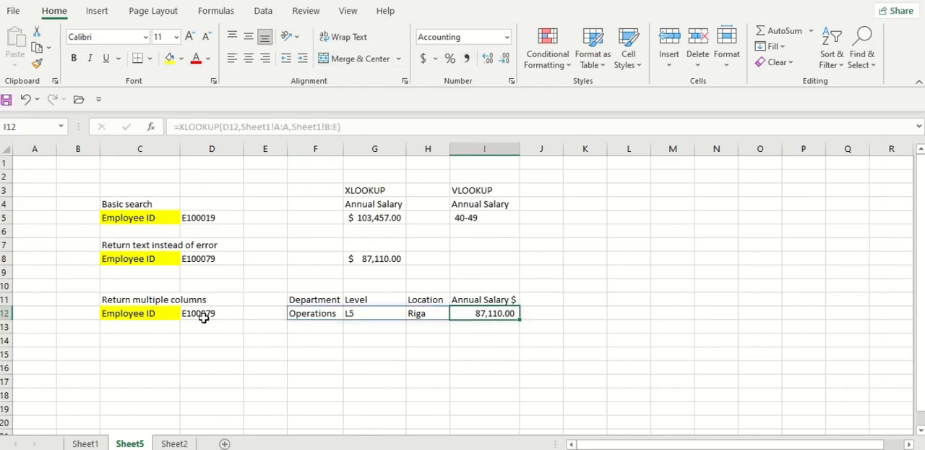
Test the multiple-column lookup by changing the employee ID in D12 to one ending in 44
{"action": "left_click", "coordinate": [246, 312]}
{"action": "double_click", "coordinate": [232, 312]}
{"action": "key", "text": "BackSpace"}
{"action": "key", "text": "BackSpace"}
{"action": "key", "text": "BackSpace"}
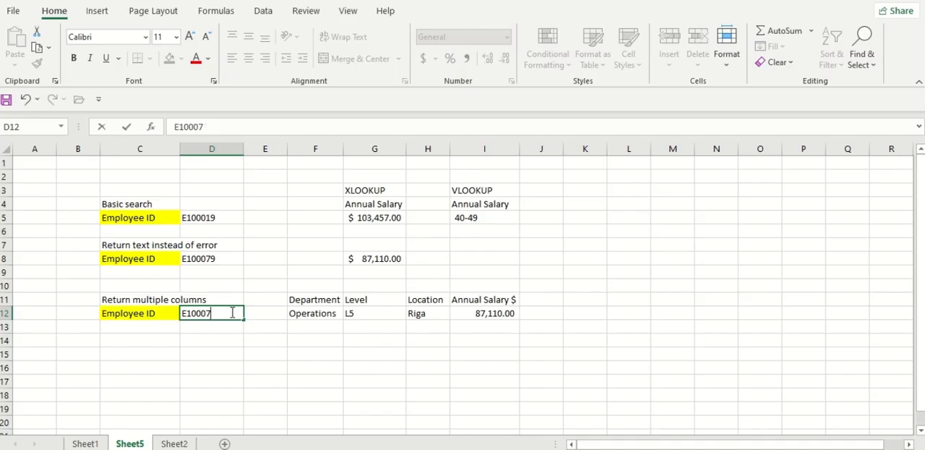
{"action": "type", "text": "44"}
{"action": "key", "text": "Return"}
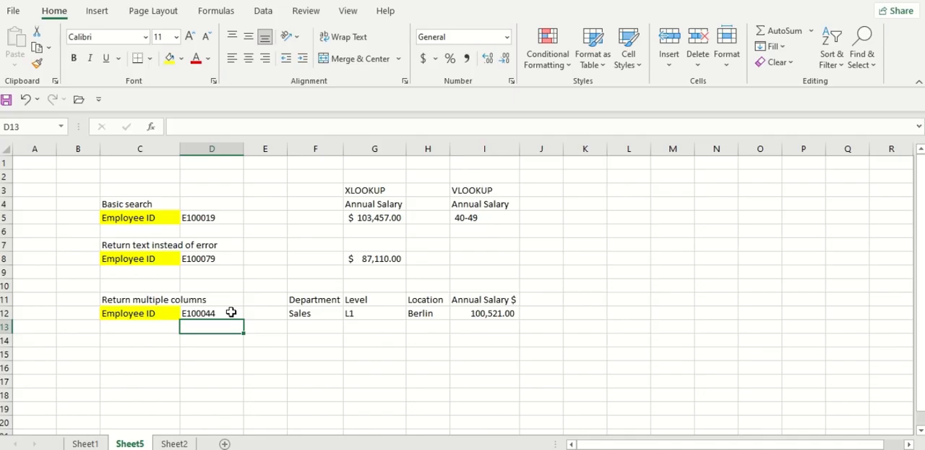
Change the last digit of the employee ID in D12 to 9
{"action": "double_click", "coordinate": [230, 312]}
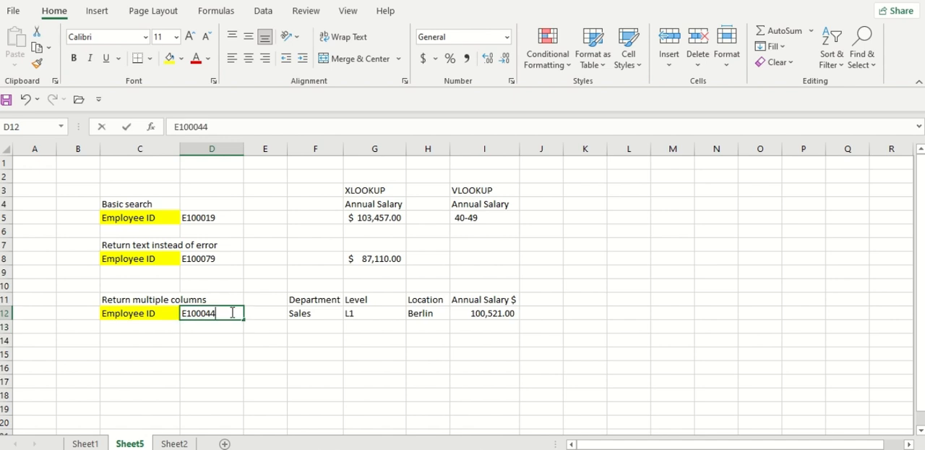
{"action": "key", "text": "BackSpace"}
{"action": "type", "text": "9"}
{"action": "key", "text": "Return"}
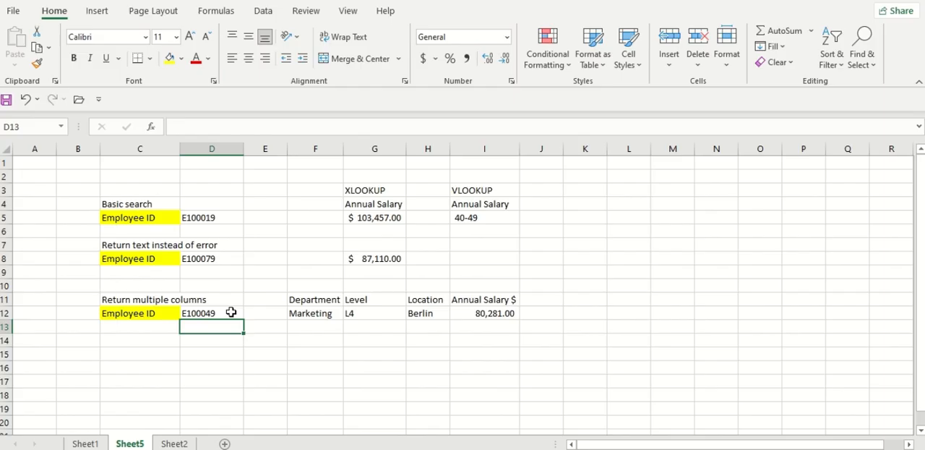
Enter the heading "Search from bottom" in cell C15 for a fourth lookup example
{"action": "left_click", "coordinate": [135, 351]}
{"action": "type", "text": "Se"}
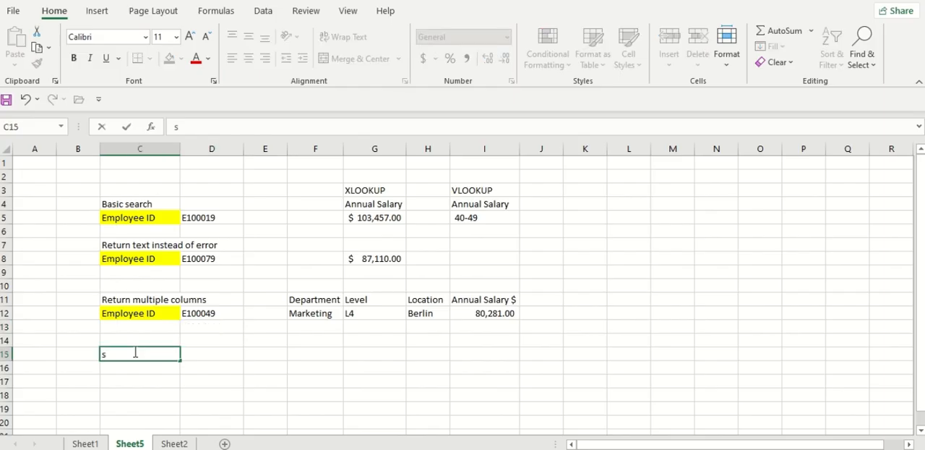
{"action": "key", "text": "BackSpace"}
{"action": "type", "text": "earh"}
{"action": "key", "text": "BackSpace"}
{"action": "type", "text": "ch from bottom"}
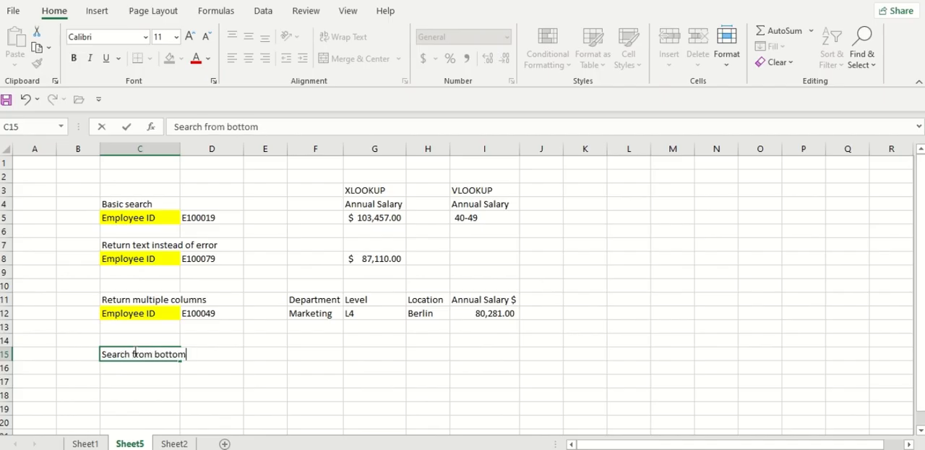
{"action": "key", "text": "Return"}
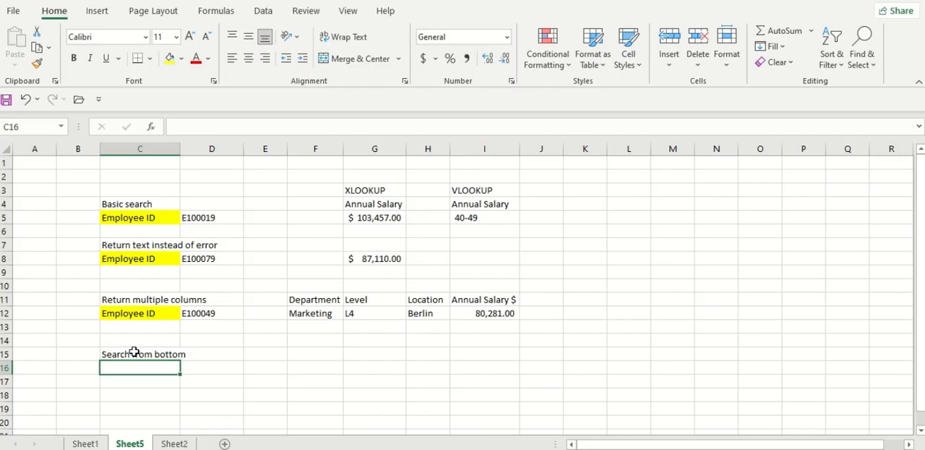
Copy the Employee ID label and its value from C12:D12 to C16:D16
{"action": "mouse_move", "coordinate": [132, 315]}
{"action": "left_mouse_down"}
{"action": "mouse_move", "coordinate": [182, 300]}
{"action": "mouse_move", "coordinate": [206, 312]}
{"action": "left_mouse_up"}
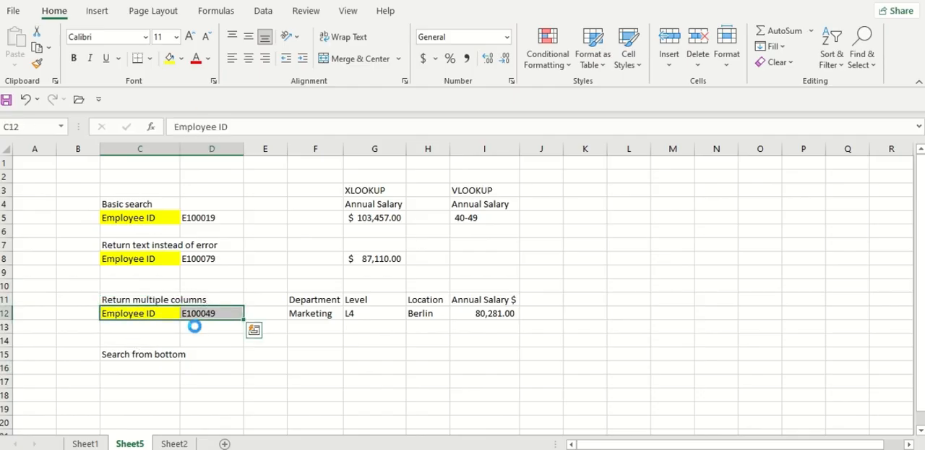
{"action": "key", "text": "ctrl+c"}
{"action": "left_click", "coordinate": [130, 370]}
{"action": "key", "text": "ctrl+v"}
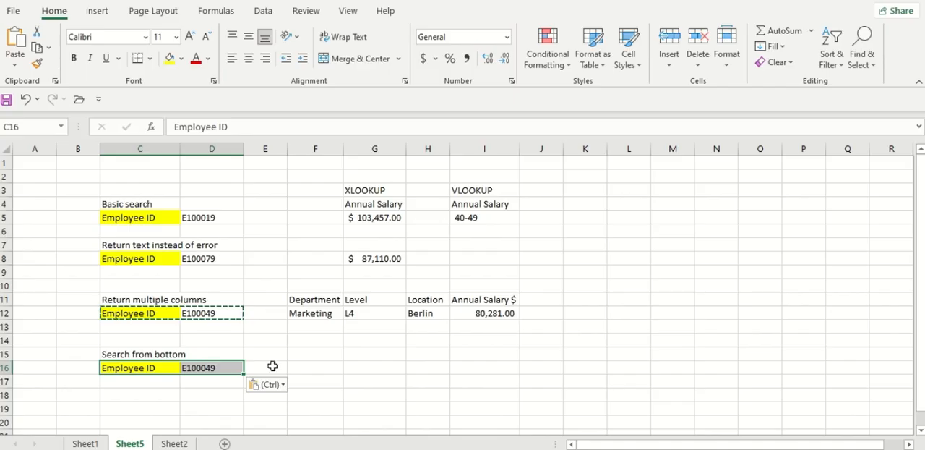
{"action": "left_click", "coordinate": [199, 340]}
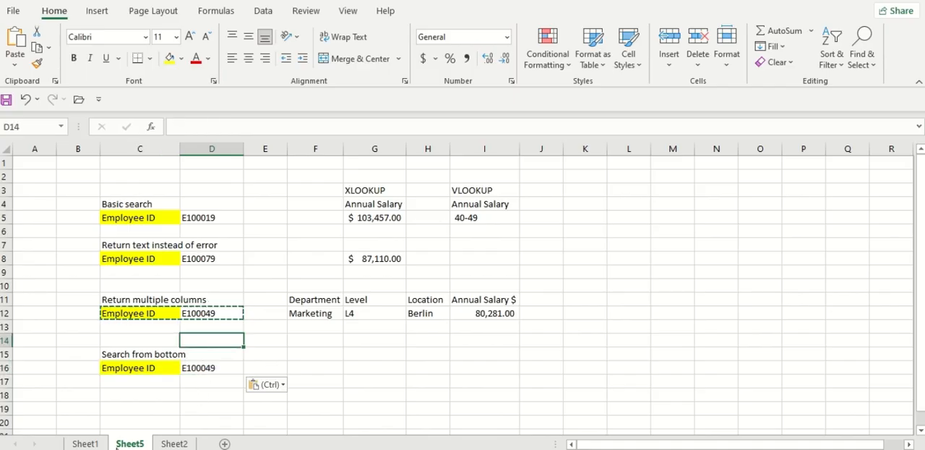
Examine the CustomerID and Total Sales columns on Sheet2 to see how the sales rows are arranged per customer
{"action": "left_click", "coordinate": [168, 444]}
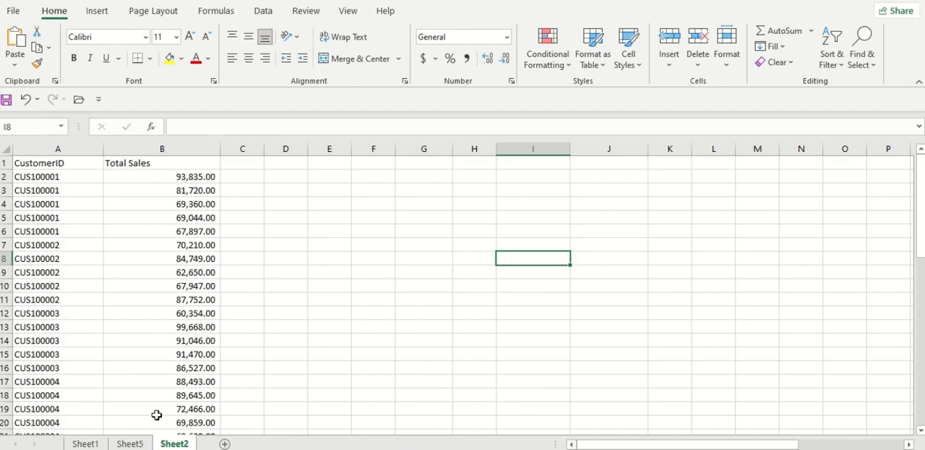
{"action": "left_click", "coordinate": [135, 165]}
{"action": "left_click", "coordinate": [74, 190]}
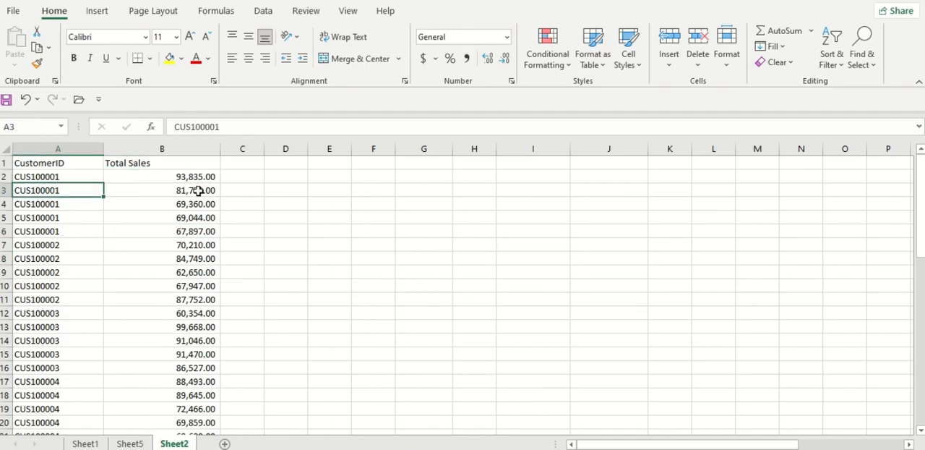
{"action": "left_click_drag", "start_coordinate": [192, 165], "coordinate": [177, 326]}
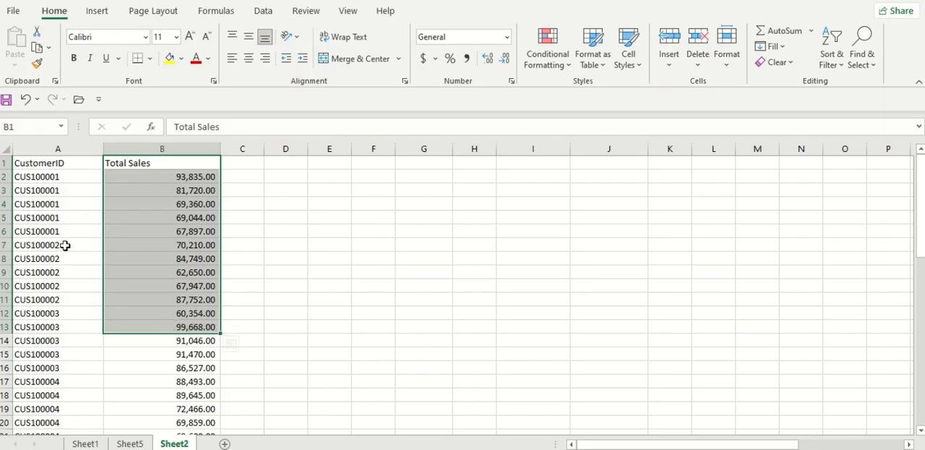
{"action": "scroll", "coordinate": [77, 260], "scroll_direction": "down", "scroll_amount": 12}
{"action": "scroll", "coordinate": [84, 267], "scroll_direction": "up", "scroll_amount": 12}
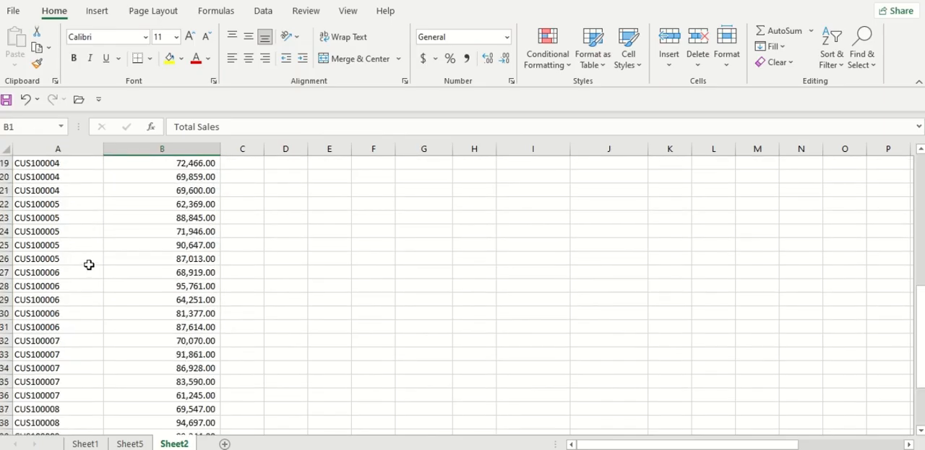
{"action": "left_click", "coordinate": [53, 180]}
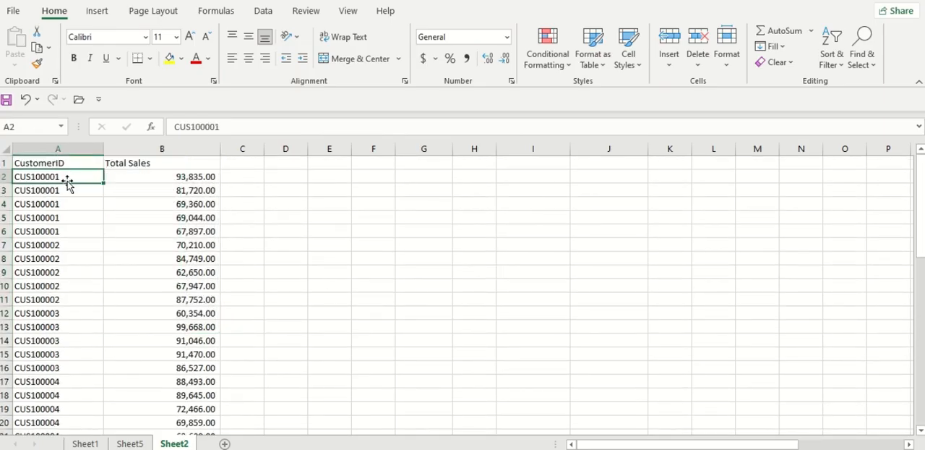
{"action": "left_click", "coordinate": [180, 175]}
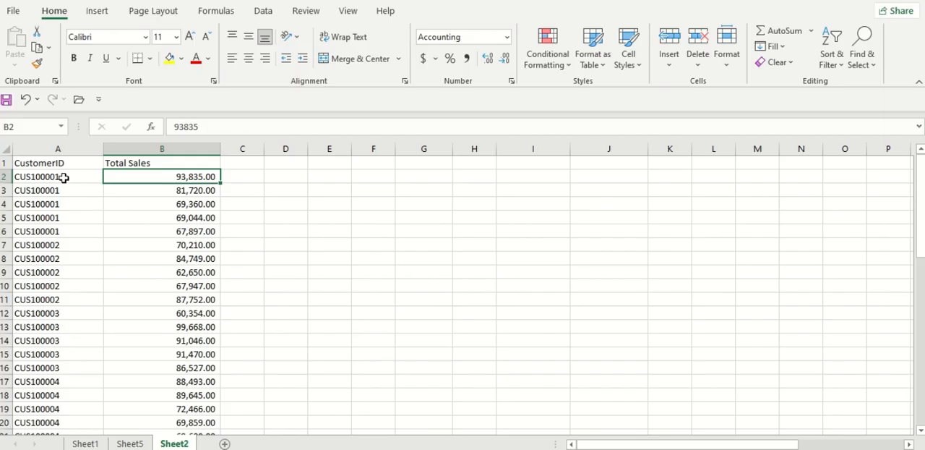
Compare the first customer's first and last sales rows on Sheet2, A2:B2 and A6:B6
{"action": "left_click_drag", "start_coordinate": [64, 178], "coordinate": [188, 183]}
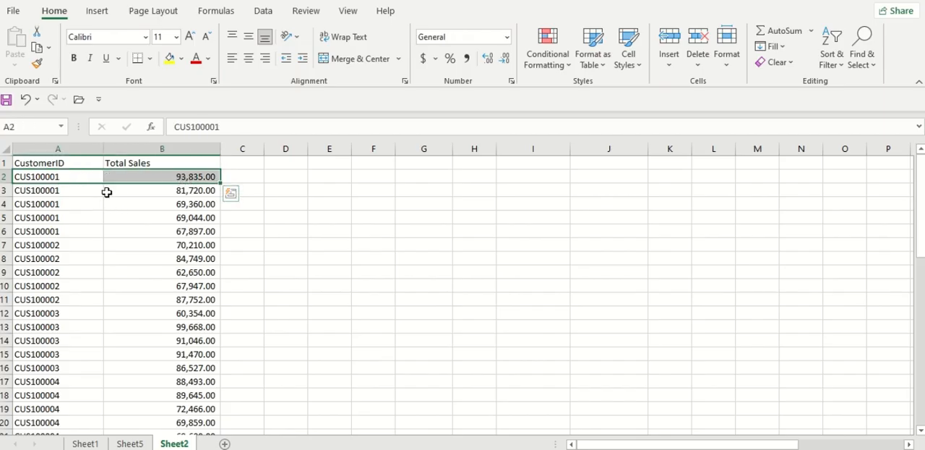
{"action": "left_click_drag", "start_coordinate": [62, 231], "coordinate": [213, 231]}
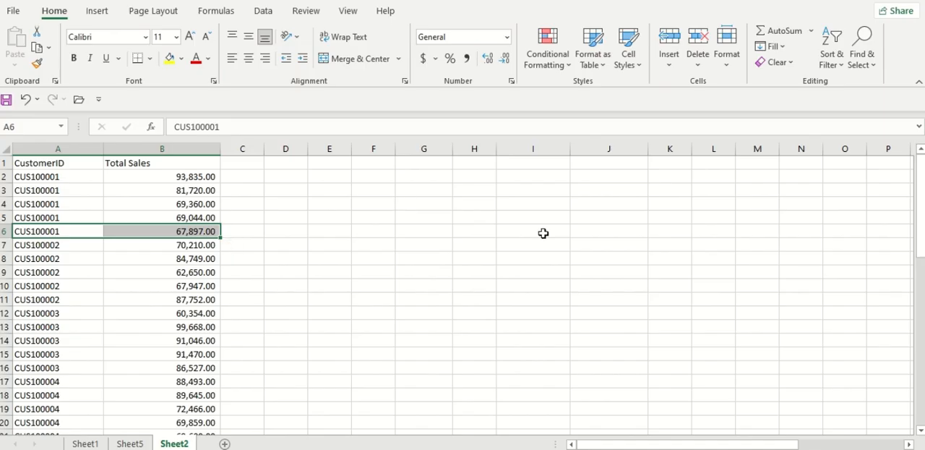
{"action": "left_click", "coordinate": [412, 201]}
Copy the second customer's ID from A7 to cell G4 as the lookup value
{"action": "left_click", "coordinate": [50, 242]}
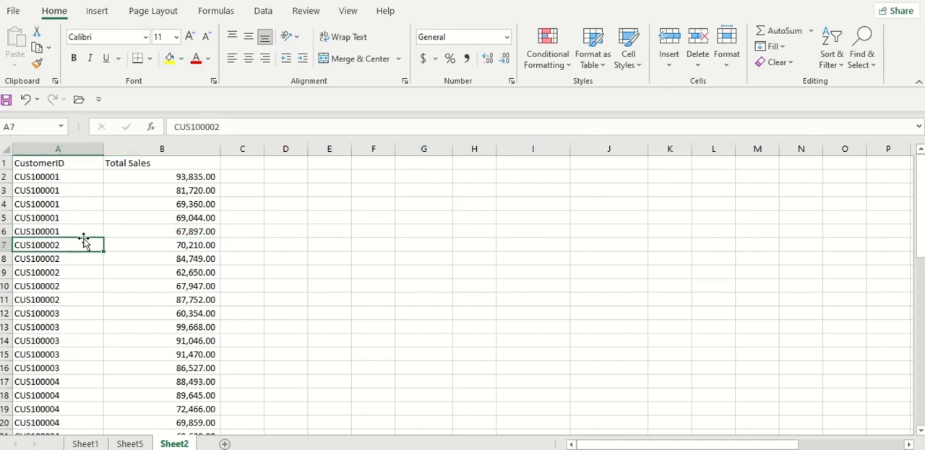
{"action": "key", "text": "ctrl+c"}
{"action": "left_click", "coordinate": [361, 208]}
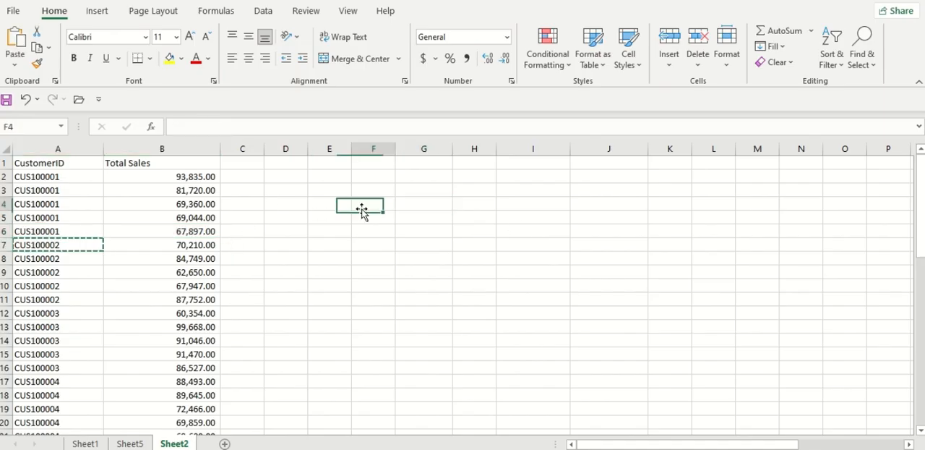
{"action": "left_click", "coordinate": [433, 200]}
{"action": "key", "text": "ctrl+v"}
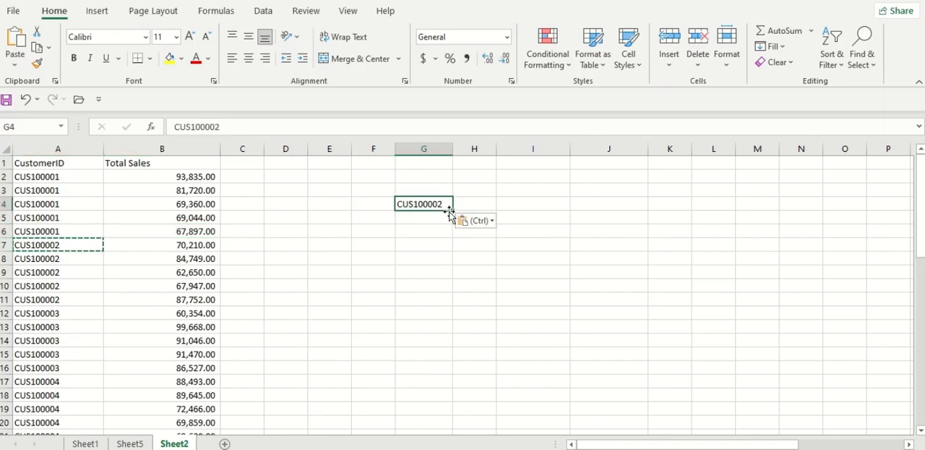
Enter =XLOOKUP(G4,A:A,B:B) in I4 and format the result in comma style
{"action": "left_click", "coordinate": [505, 204]}
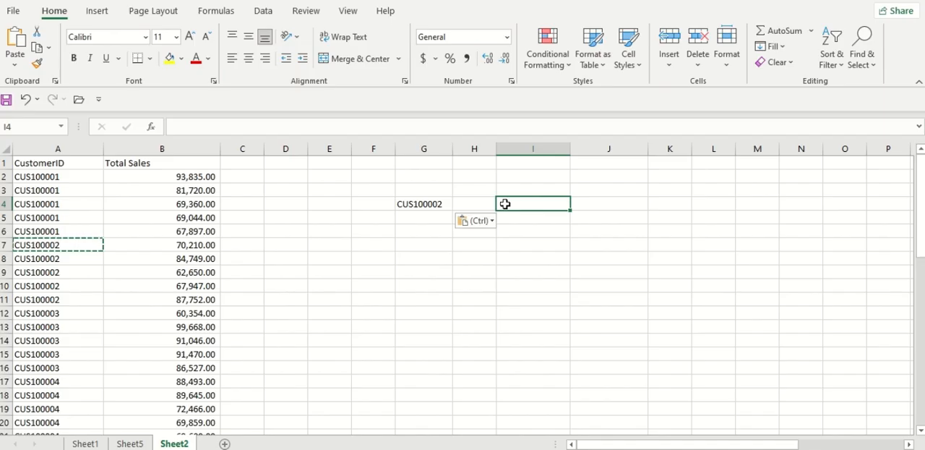
{"action": "type", "text": "=xl"}
{"action": "key", "text": "Tab"}
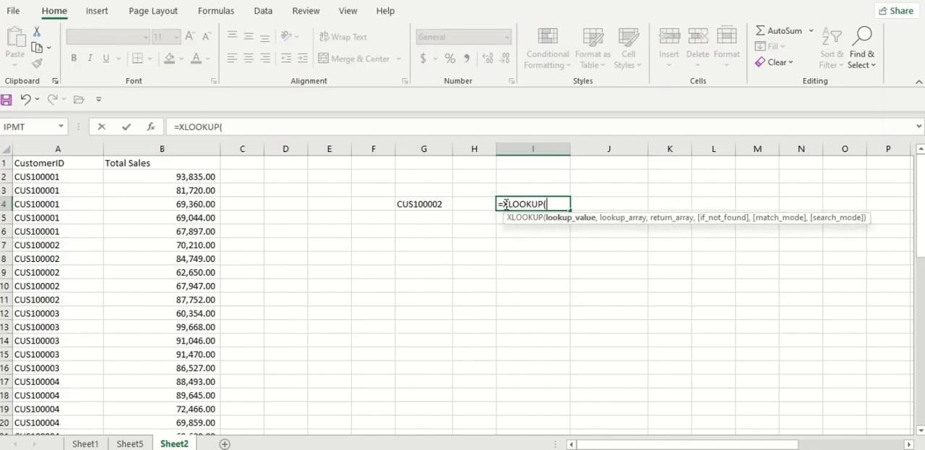
{"action": "left_click", "coordinate": [444, 203]}
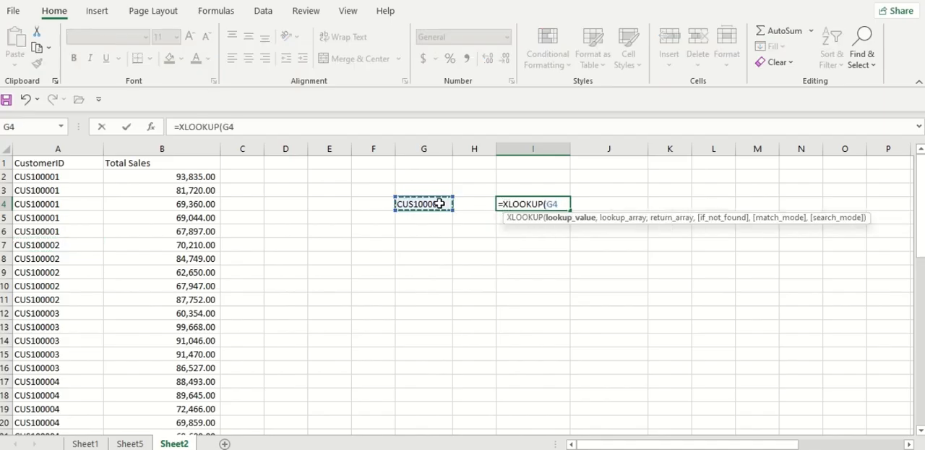
{"action": "type", "text": ","}
{"action": "left_click", "coordinate": [26, 148]}
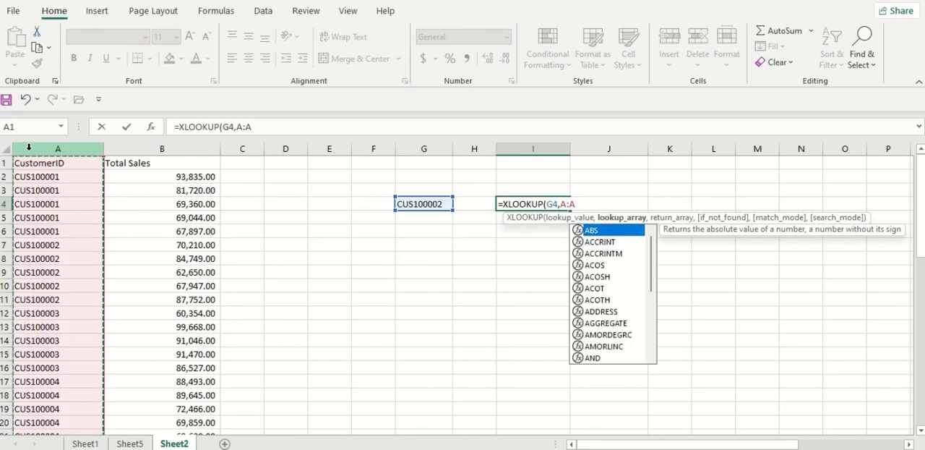
{"action": "type", "text": ","}
{"action": "left_click", "coordinate": [168, 148]}
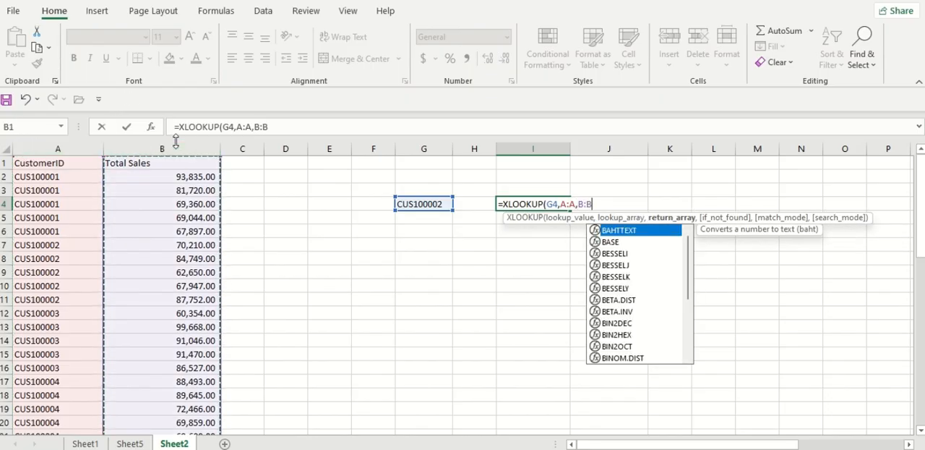
{"action": "type", "text": ")"}
{"action": "key", "text": "Return"}
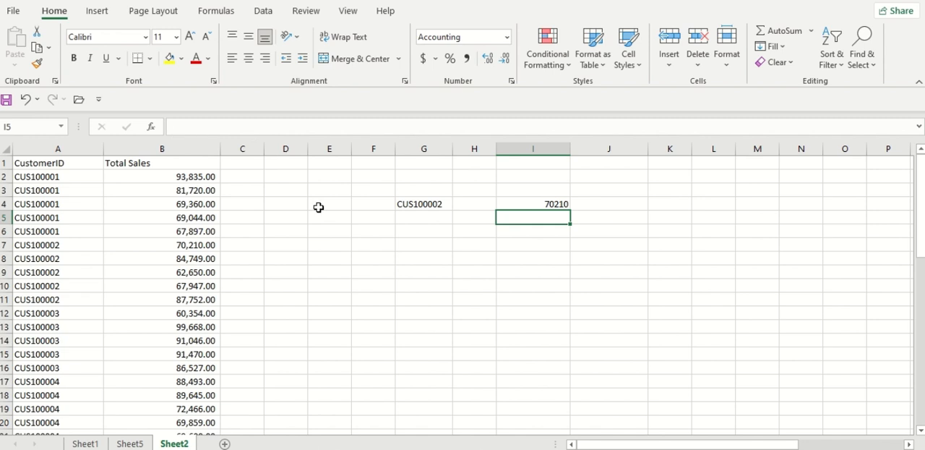
{"action": "left_click", "coordinate": [553, 202]}
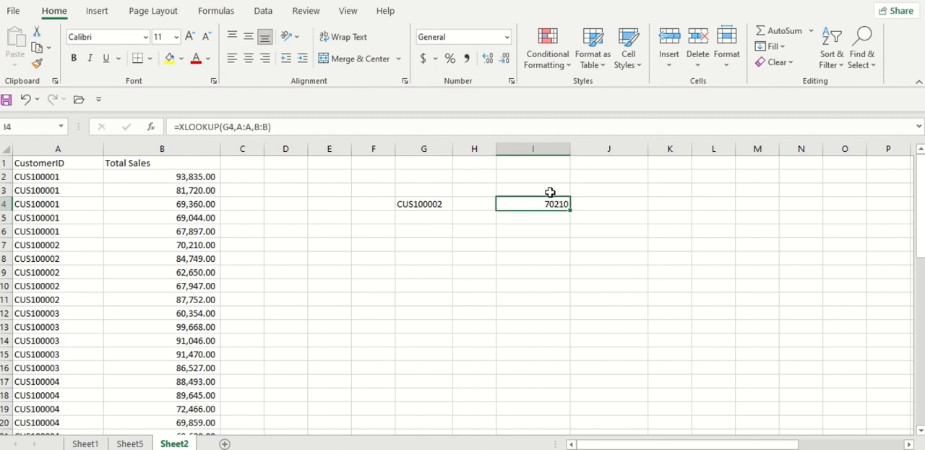
{"action": "left_click", "coordinate": [466, 58]}
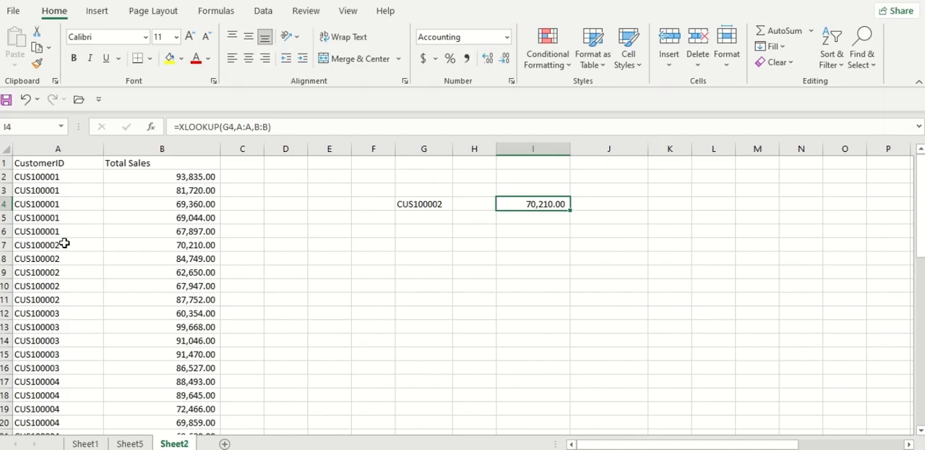
Compare the lookup result in I4 with that customer's sales rows in A7:B11
{"action": "left_click", "coordinate": [196, 246]}
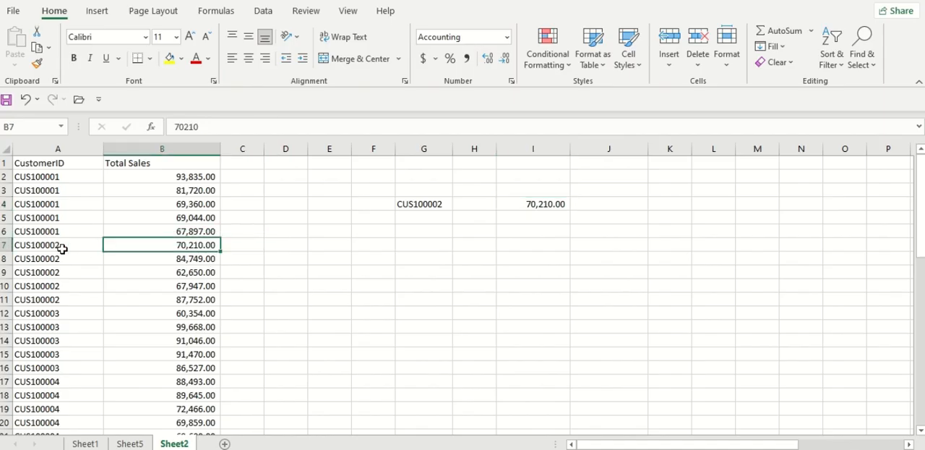
{"action": "left_click_drag", "start_coordinate": [57, 245], "coordinate": [196, 293]}
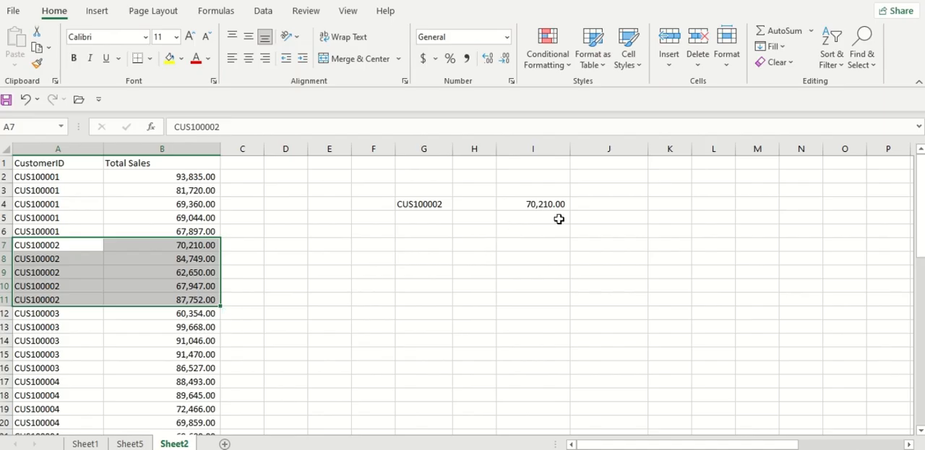
{"action": "mouse_move", "coordinate": [207, 264]}
{"action": "mouse_move", "coordinate": [176, 299]}
Enter the heading "Earliest Sales" in I3 above the first lookup result
{"action": "left_click", "coordinate": [556, 193]}
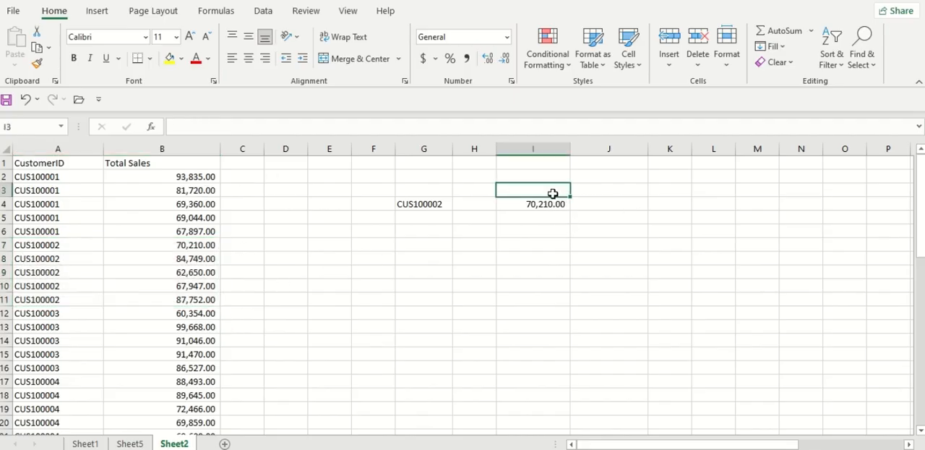
{"action": "type", "text": "Ea"}
{"action": "key", "text": "BackSpace"}
{"action": "key", "text": "BackSpace"}
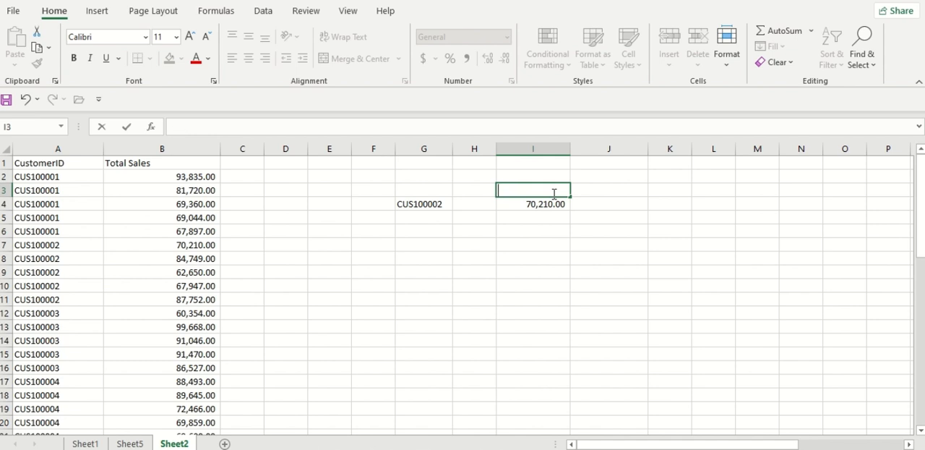
{"action": "type", "text": "Earliest Sales"}
{"action": "key", "text": "Tab"}
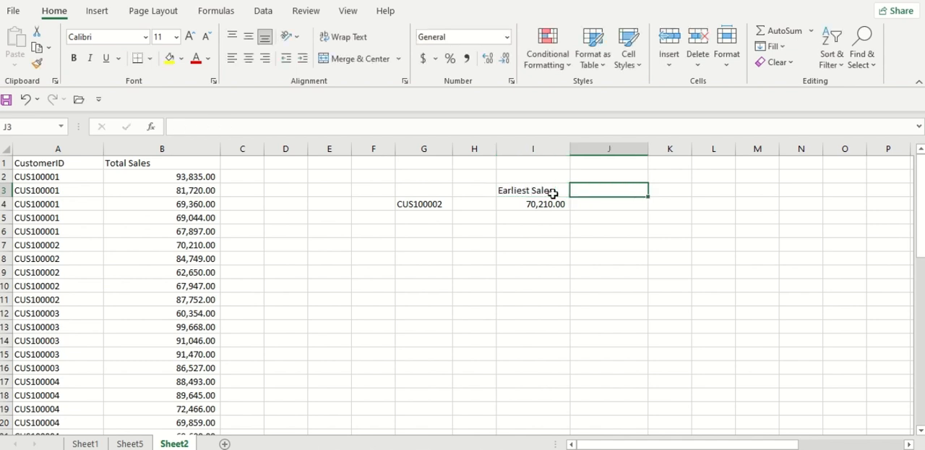
Enter the heading "Latest Sales" in J3 beside the Earliest Sales heading
{"action": "type", "text": "Latest"}
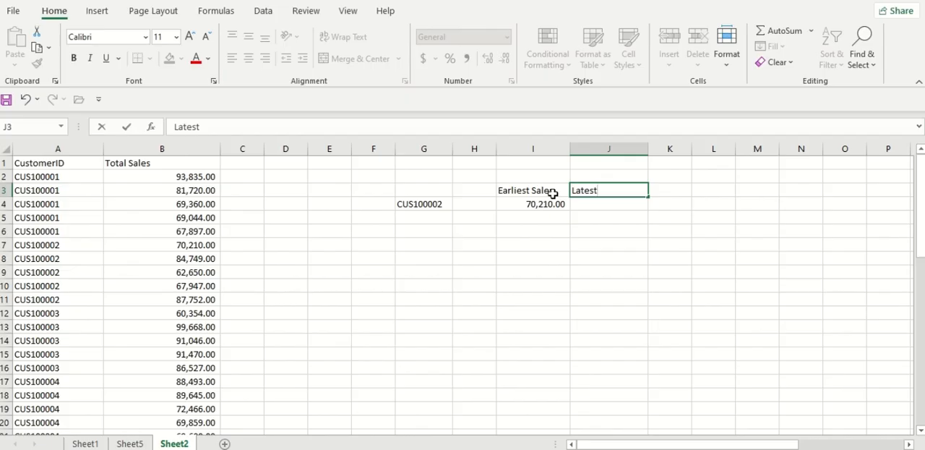
{"action": "type", "text": " Sales"}
{"action": "key", "text": "Return"}
Begin an XLOOKUP formula in J4 with G4 as lookup value, column A as lookup array and column B as return array
{"action": "key", "text": "Tab"}
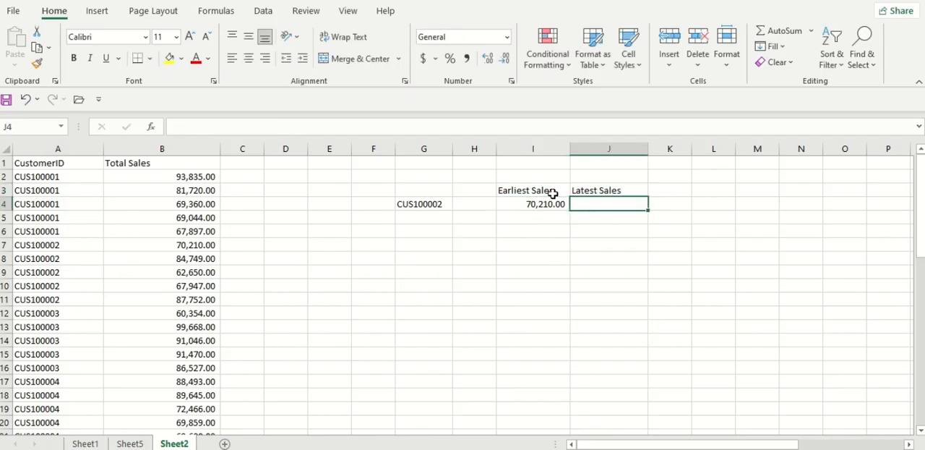
{"action": "type", "text": "=xloo"}
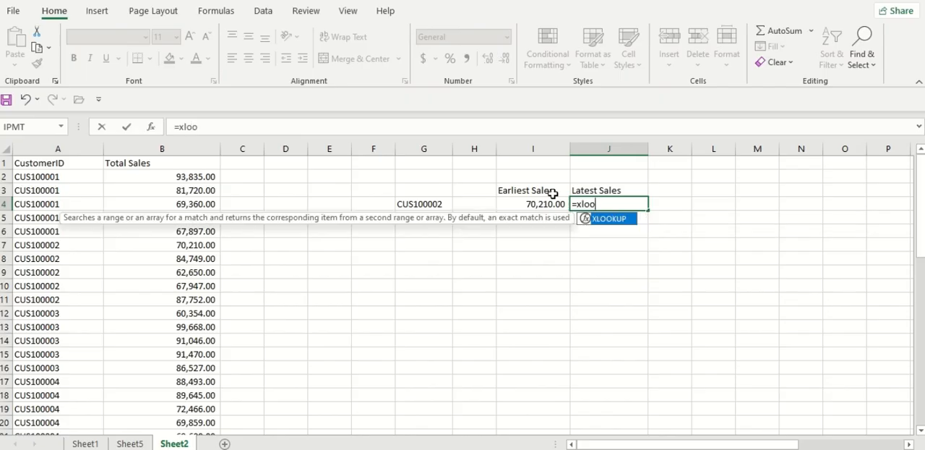
{"action": "key", "text": "Tab"}
{"action": "left_click", "coordinate": [426, 204]}
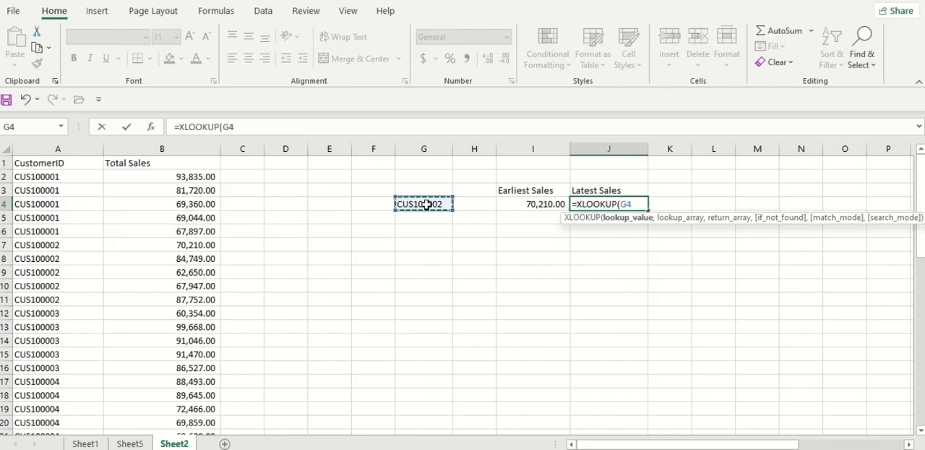
{"action": "type", "text": ","}
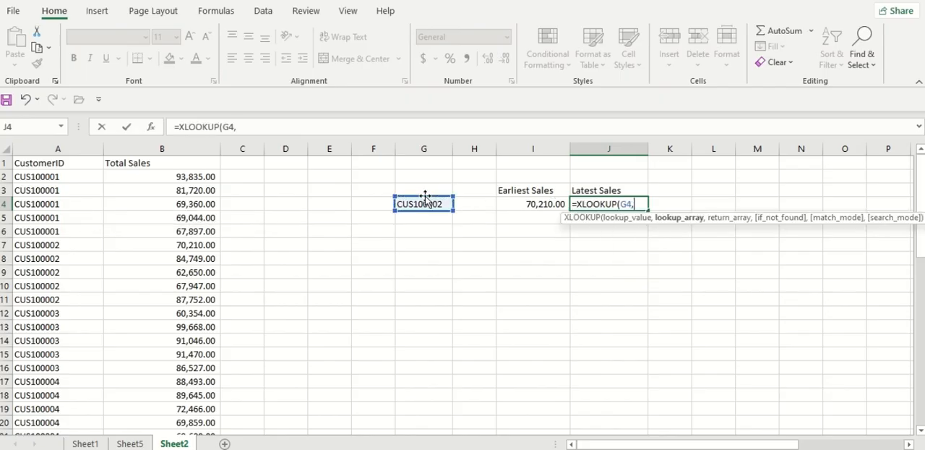
{"action": "left_click", "coordinate": [29, 148]}
{"action": "type", "text": ","}
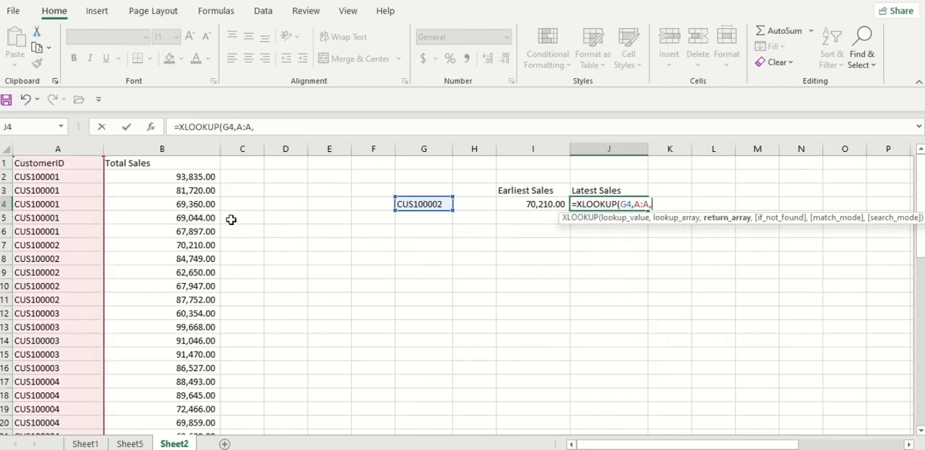
{"action": "left_click", "coordinate": [160, 144]}
{"action": "type", "text": ","}
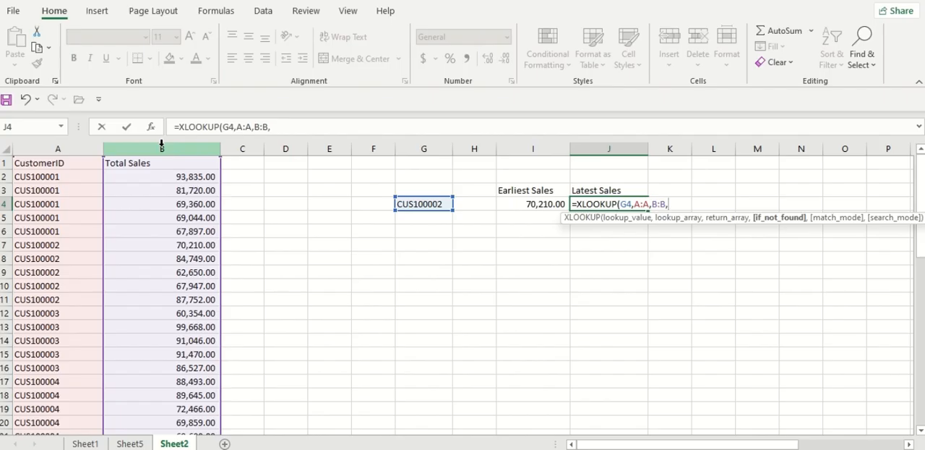
Complete the J4 XLOOKUP with if_not_found left empty, match mode 0 (exact match) and search mode -1 (last-to-first)
{"action": "type", "text": ","}
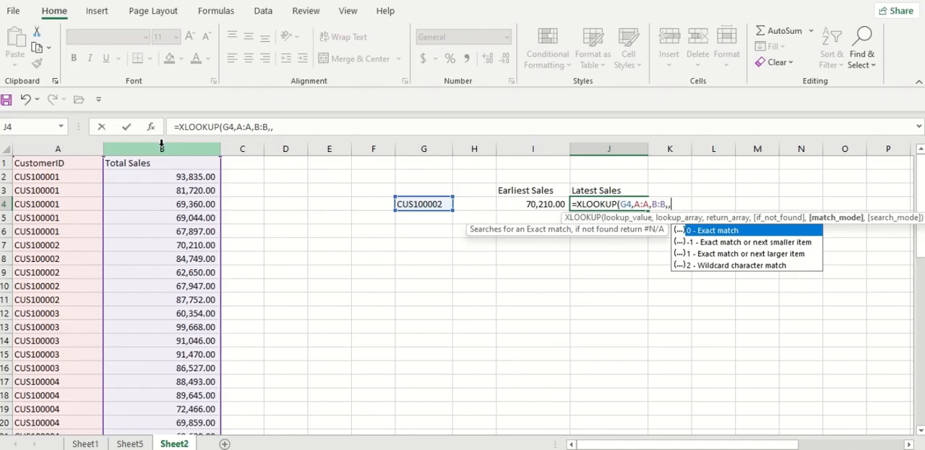
{"action": "type", "text": "0,"}
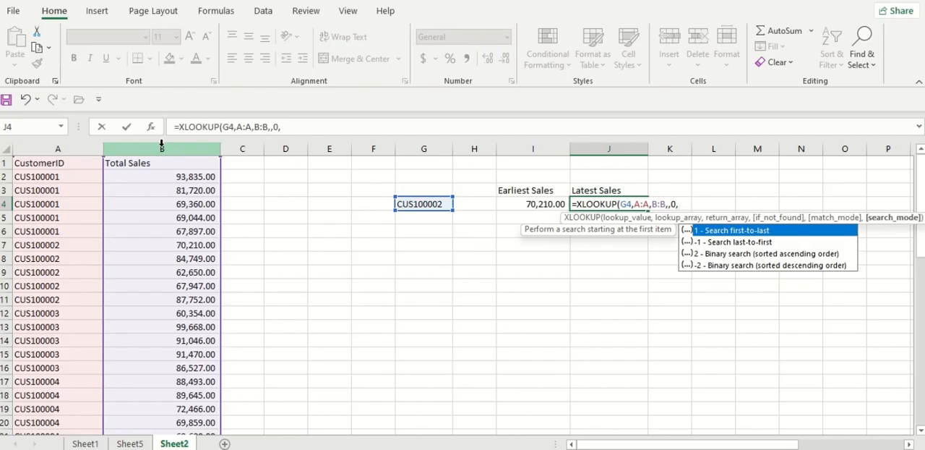
{"action": "type", "text": "-1"}
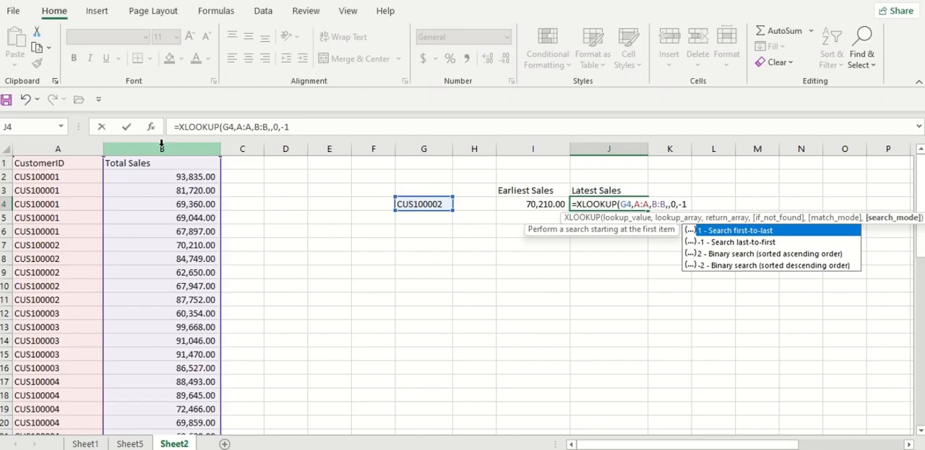
{"action": "type", "text": ")"}
{"action": "key", "text": "Return"}
{"action": "key", "text": "Left"}
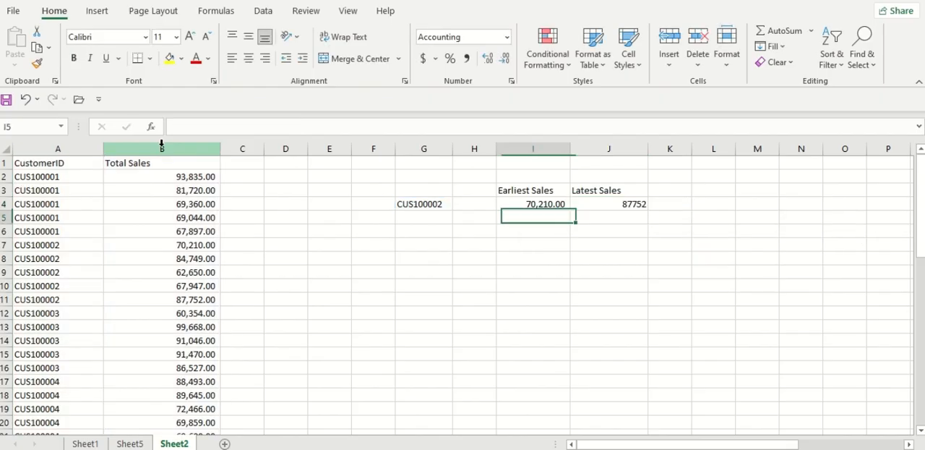
Format J4 in comma style and compare it with the customer's sales rows in A7:B11
{"action": "left_click", "coordinate": [630, 208]}
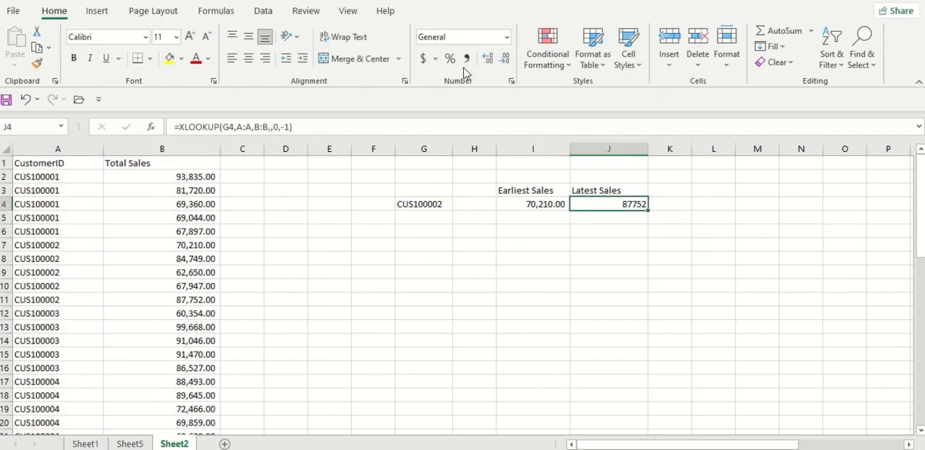
{"action": "left_click", "coordinate": [466, 57]}
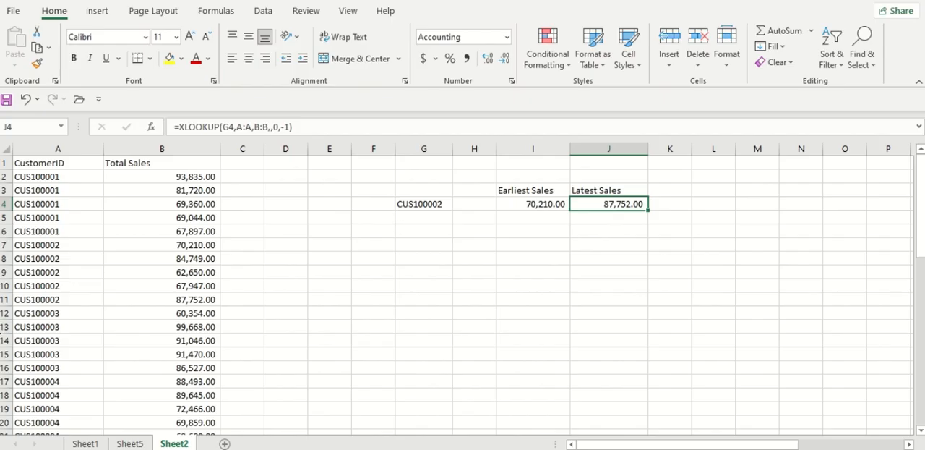
{"action": "left_click_drag", "start_coordinate": [66, 246], "coordinate": [209, 301]}
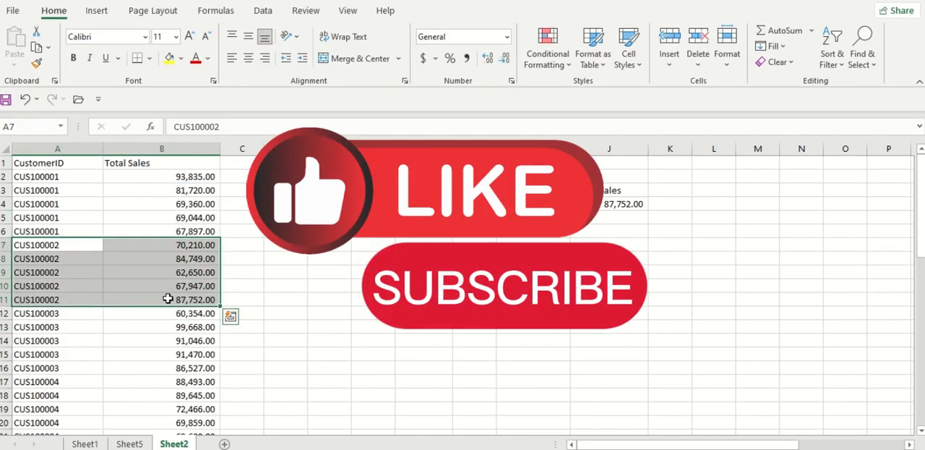
Change the last digit of the customer ID in G4 to 3, and compare both results with that customer's first and last sales rows
{"action": "double_click", "coordinate": [447, 203]}
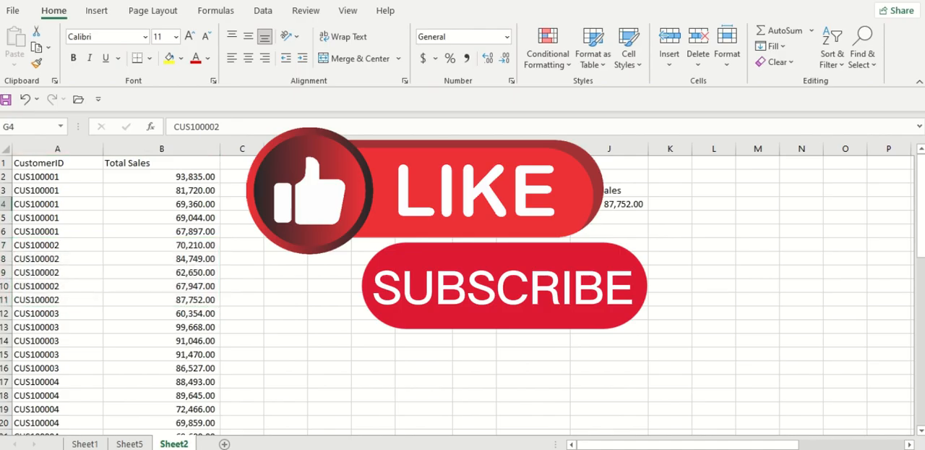
{"action": "key", "text": "BackSpace"}
{"action": "type", "text": "3"}
{"action": "key", "text": "Return"}
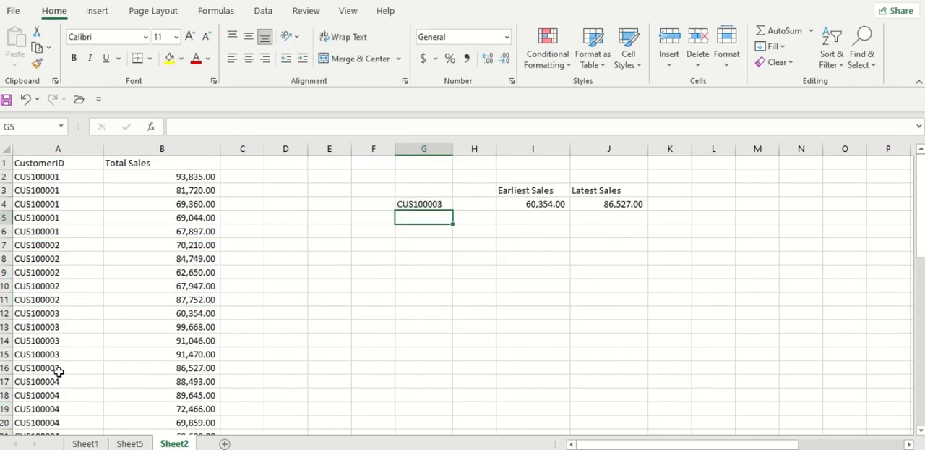
{"action": "left_click_drag", "start_coordinate": [59, 369], "coordinate": [167, 363]}
{"action": "left_click_drag", "start_coordinate": [50, 311], "coordinate": [189, 316]}
{"action": "left_click", "coordinate": [693, 204]}
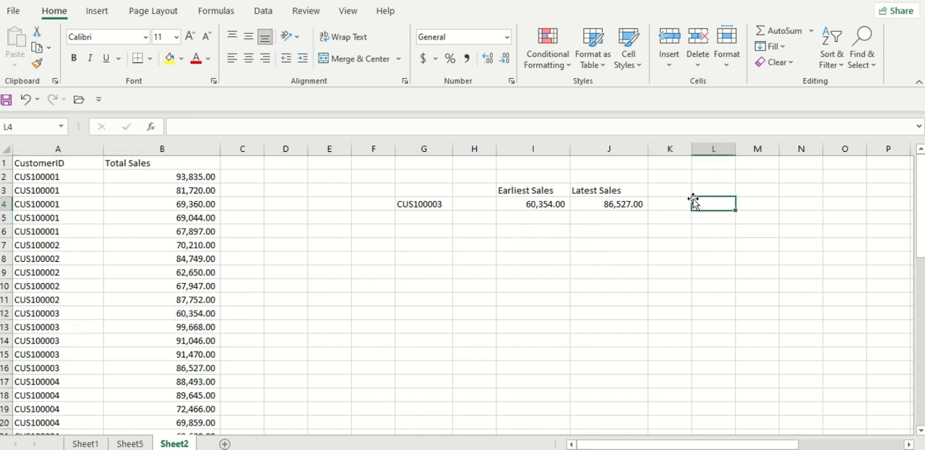
{"action": "left_click", "coordinate": [683, 205]}
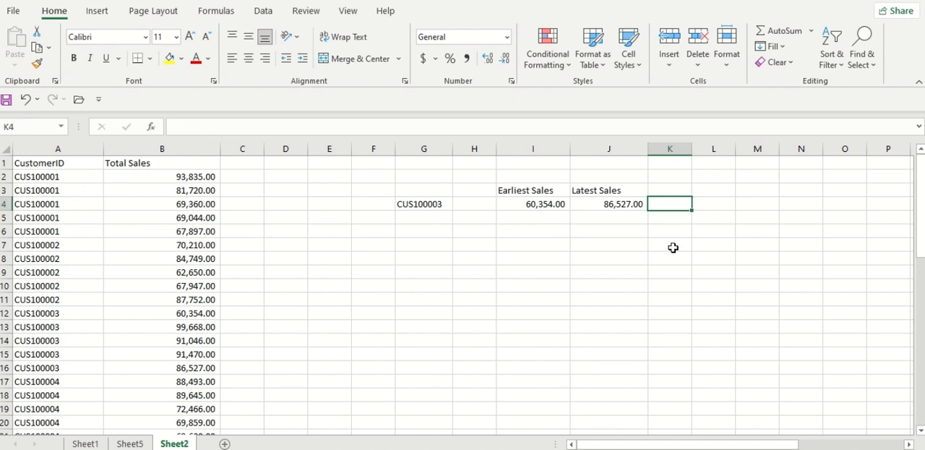
{"action": "left_click", "coordinate": [474, 245]}
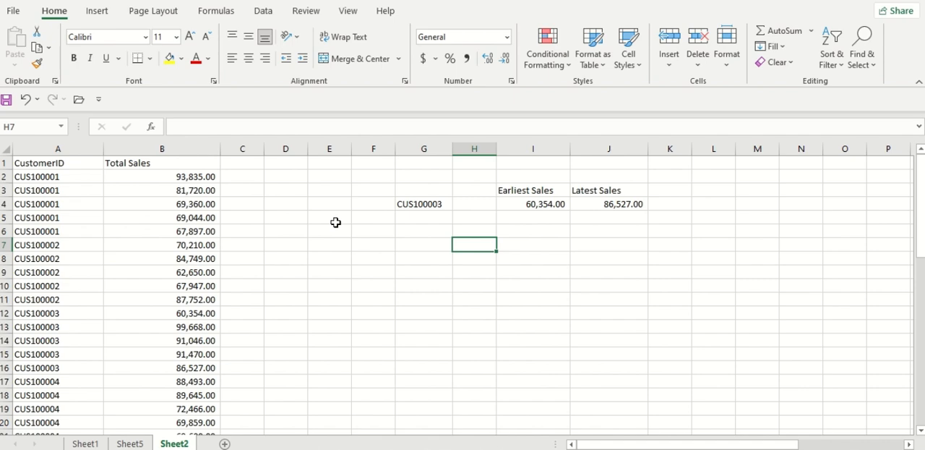
Enter the name of order 103's customer in S14, below the orders table
{"action": "scroll", "coordinate": [336, 222], "scroll_direction": "right", "scroll_amount": 8}
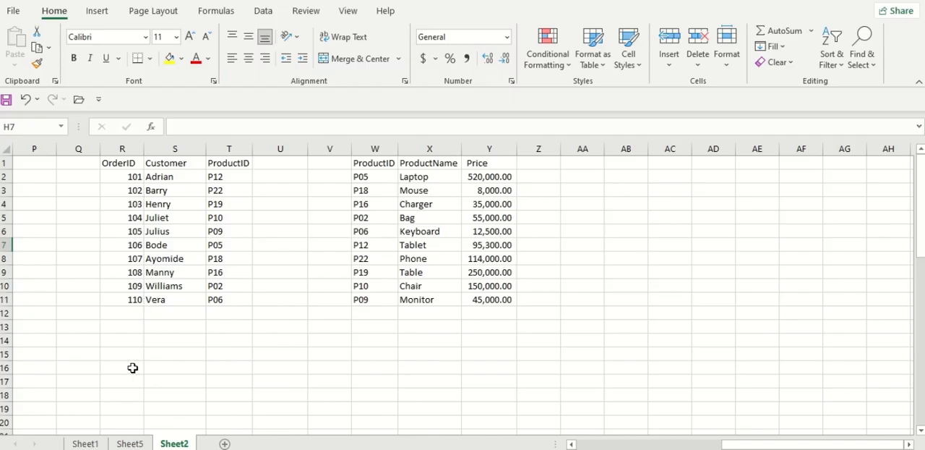
{"action": "left_click", "coordinate": [151, 338]}
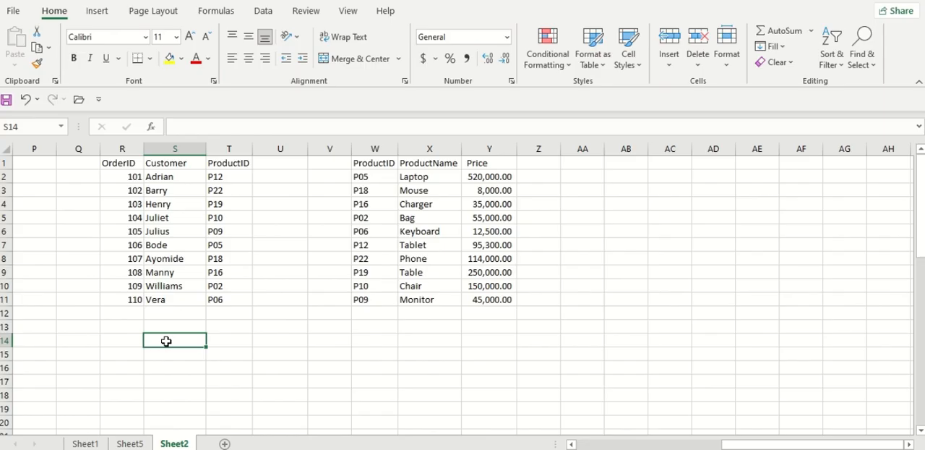
{"action": "type", "text": "Henry"}
{"action": "key", "text": "Tab"}
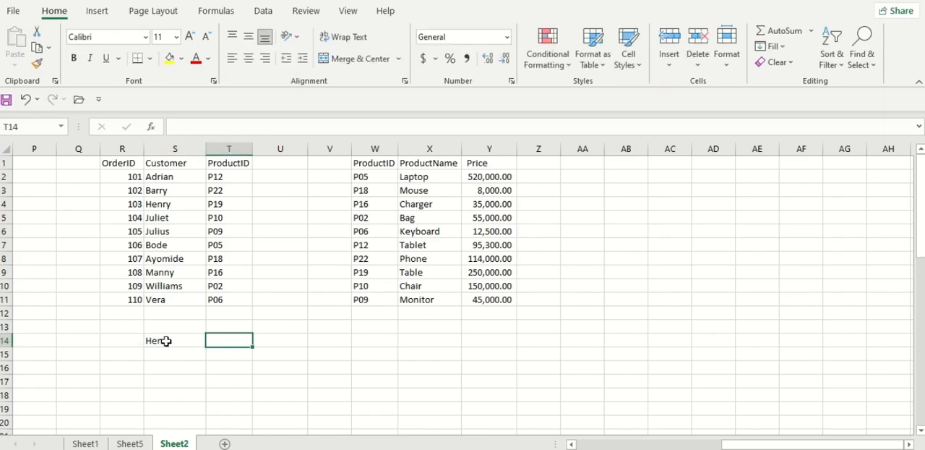
Trace order 103's customer through the product ID in T4 to the matching row 9 of the product table and its price
{"action": "left_click", "coordinate": [168, 206]}
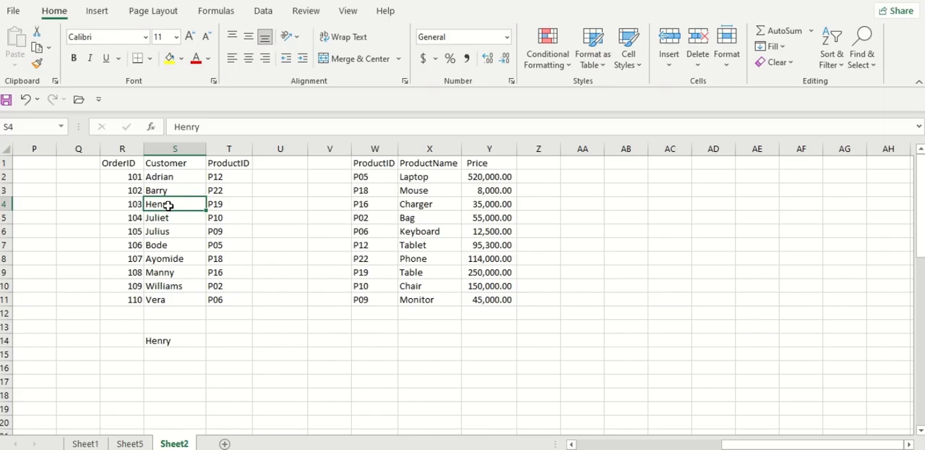
{"action": "left_click", "coordinate": [240, 203]}
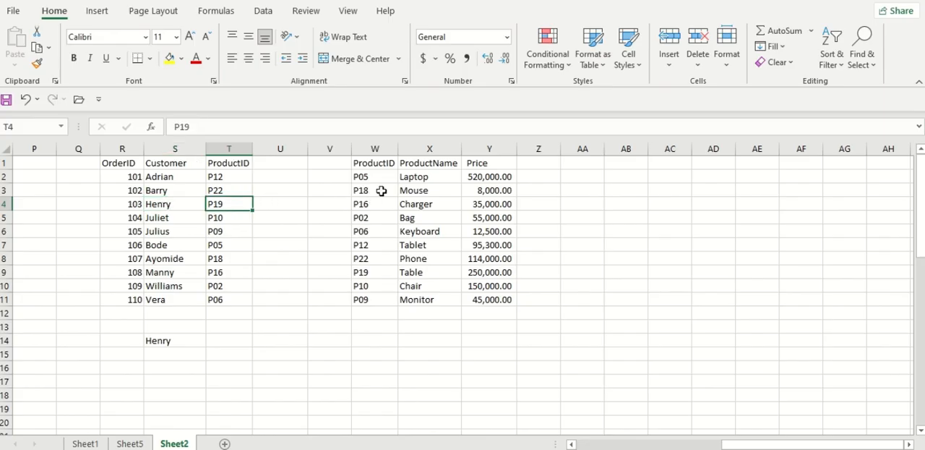
{"action": "left_click", "coordinate": [369, 277]}
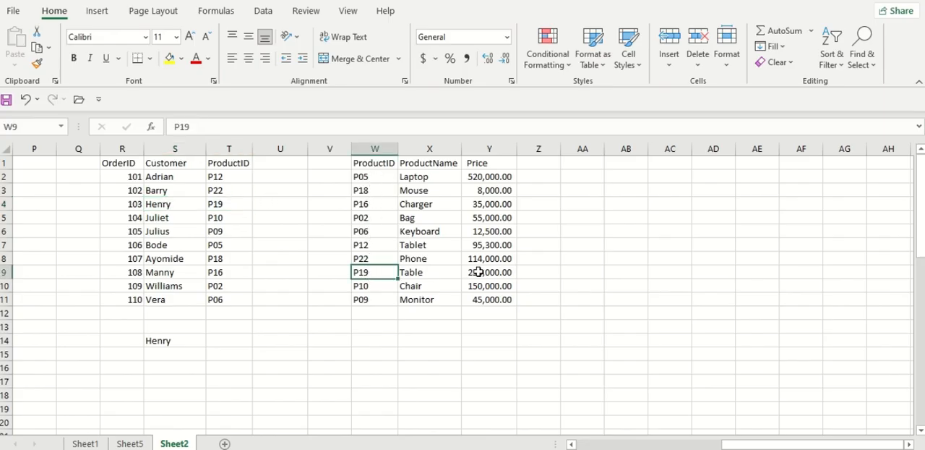
{"action": "left_click", "coordinate": [501, 273]}
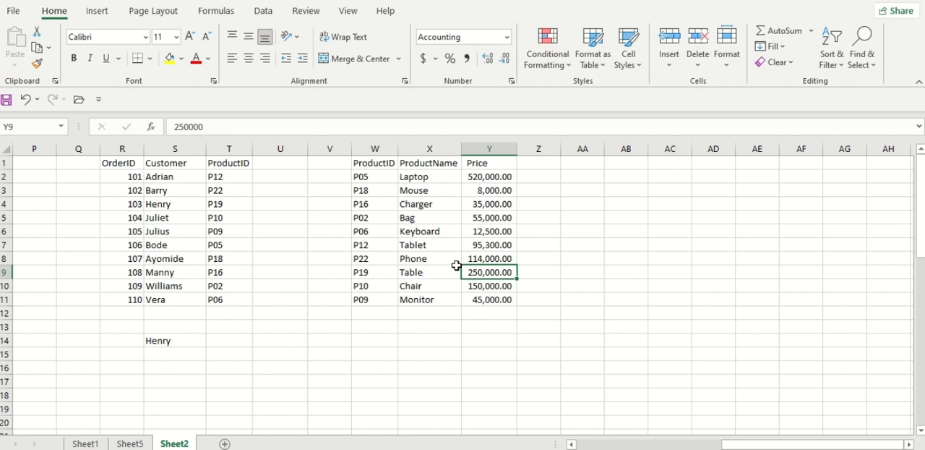
Enter the header "product" in T13, above the result cell
{"action": "left_click", "coordinate": [227, 336]}
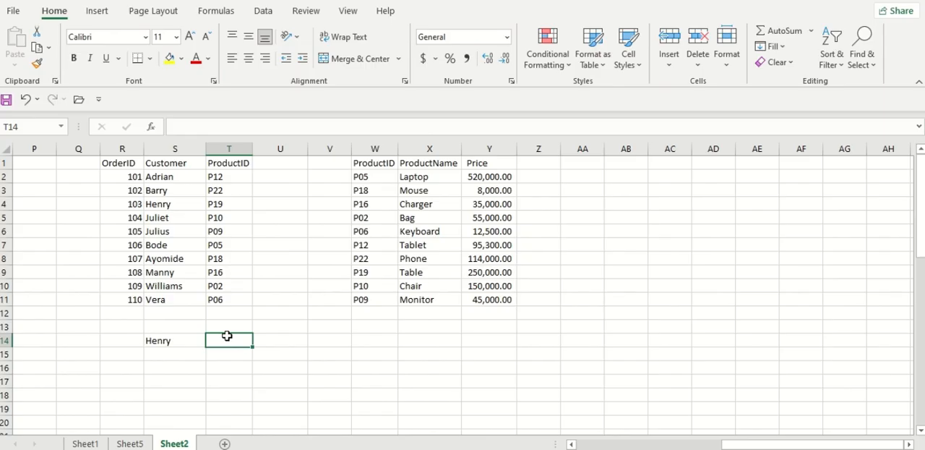
{"action": "left_click", "coordinate": [244, 324]}
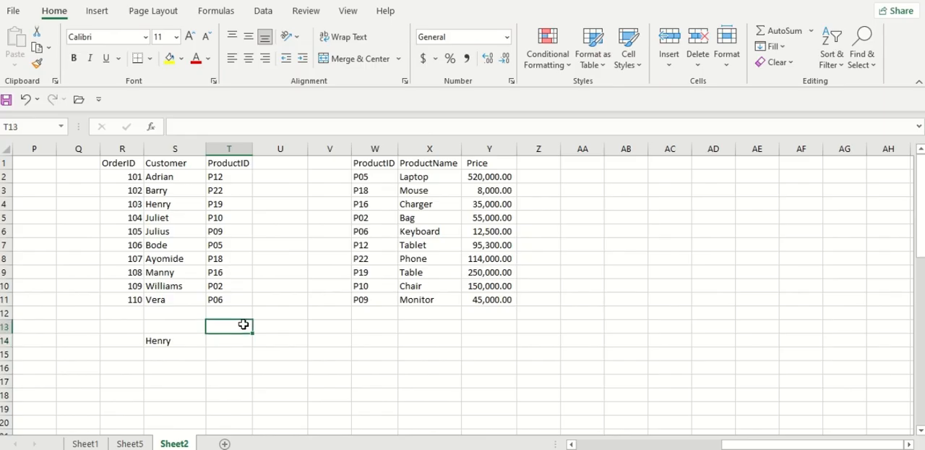
{"action": "type", "text": "pro"}
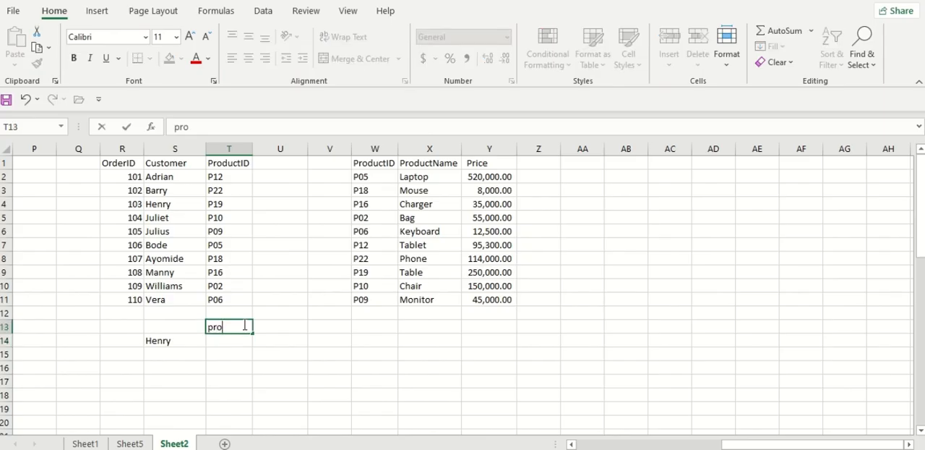
{"action": "type", "text": "duct"}
{"action": "key", "text": "Tab"}
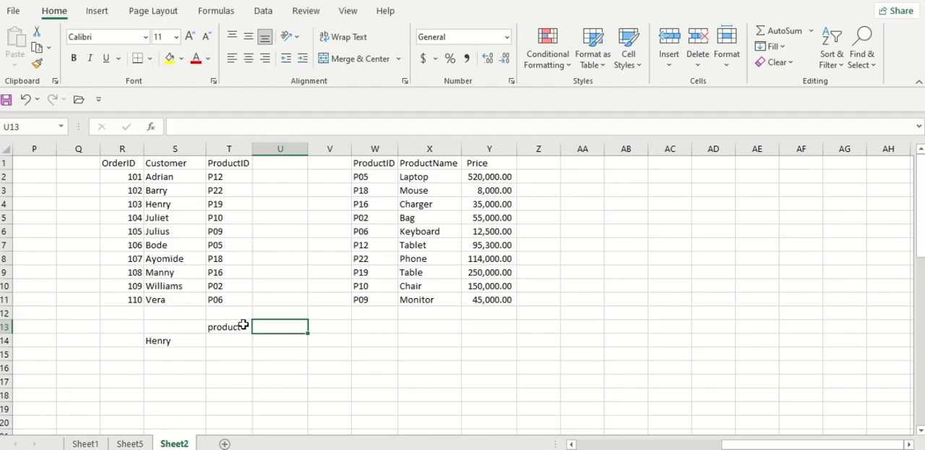
Begin an XLOOKUP formula in T14 with order 103's customer name as quoted text for the lookup value
{"action": "left_click", "coordinate": [236, 337]}
{"action": "type", "text": "="}
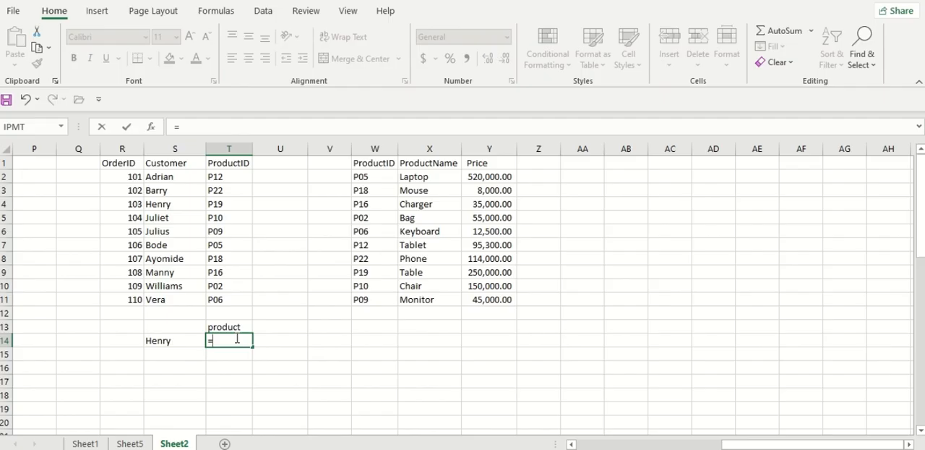
{"action": "type", "text": "xlo"}
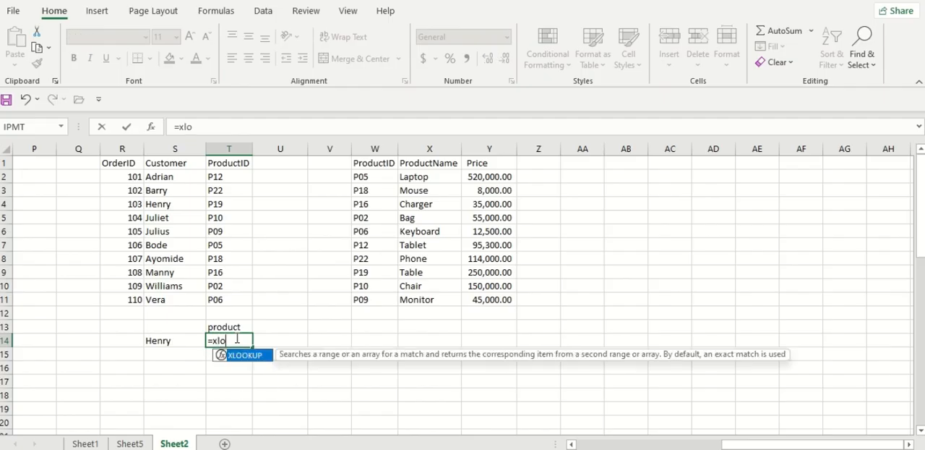
{"action": "key", "text": "Tab"}
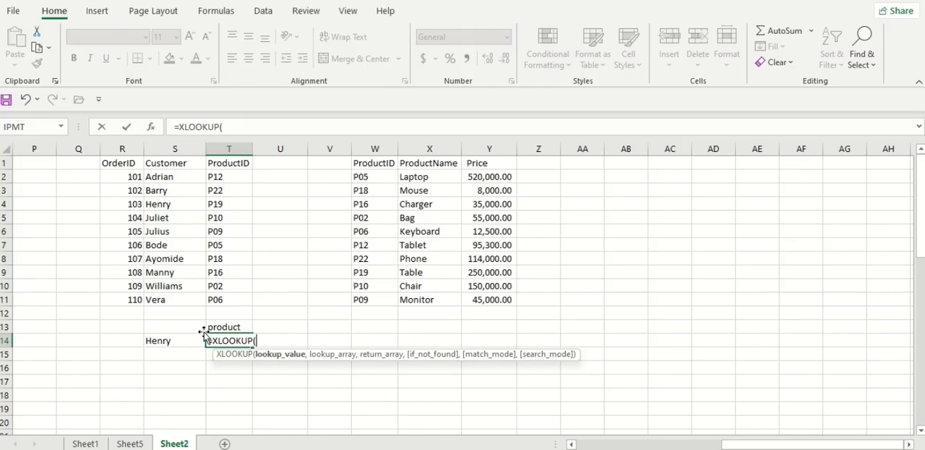
{"action": "type", "text": "\"hem"}
{"action": "key", "text": "BackSpace"}
{"action": "key", "text": "BackSpace"}
{"action": "key", "text": "BackSpace"}
{"action": "type", "text": "Hemry"}
{"action": "key", "text": "BackSpace"}
{"action": "key", "text": "BackSpace"}
{"action": "key", "text": "BackSpace"}
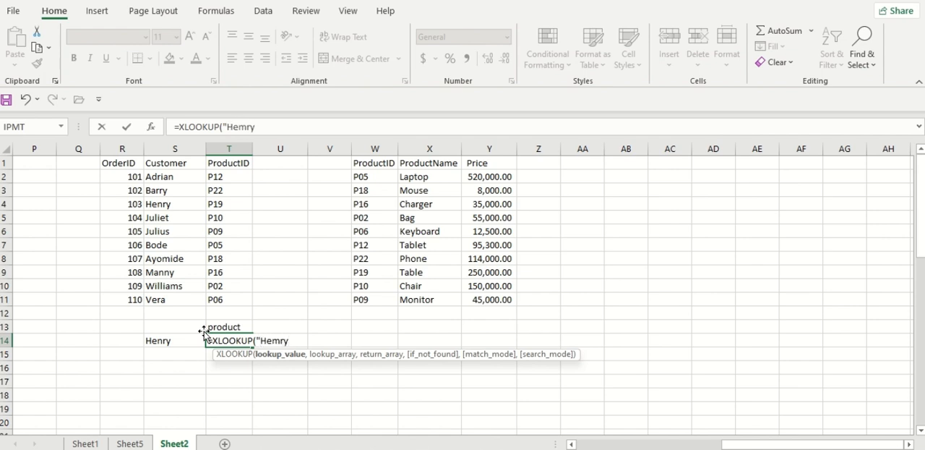
{"action": "type", "text": "nr"}
{"action": "key", "text": "BackSpace"}
{"action": "key", "text": "BackSpace"}
{"action": "type", "text": "nry\","}
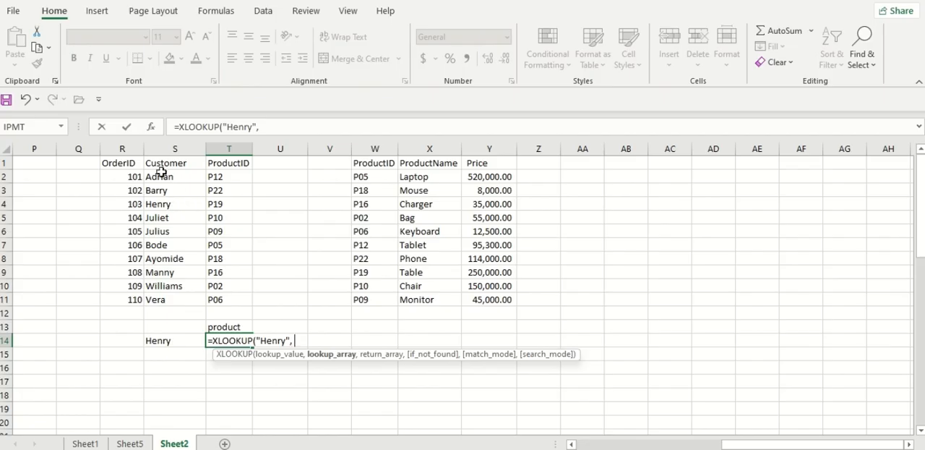
Complete the T14 XLOOKUP with S1:S11 as lookup array and T1:T11 as return array
{"action": "left_click_drag", "start_coordinate": [174, 164], "coordinate": [176, 298]}
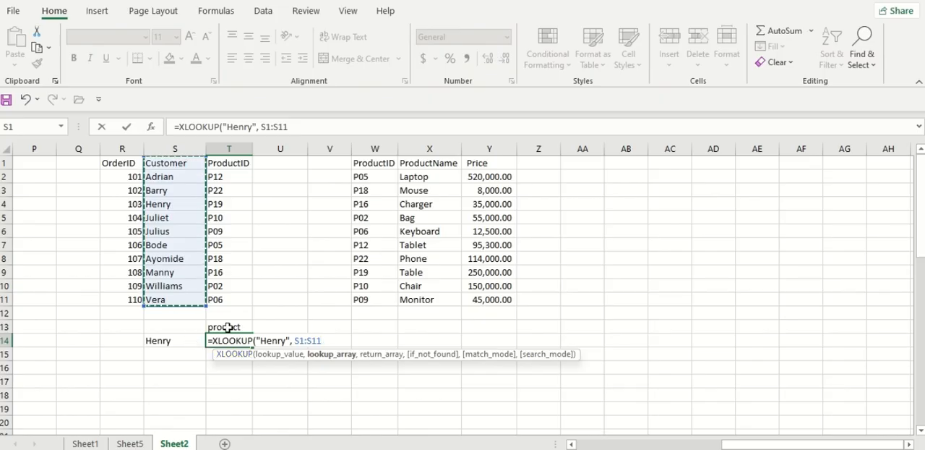
{"action": "type", "text": ","}
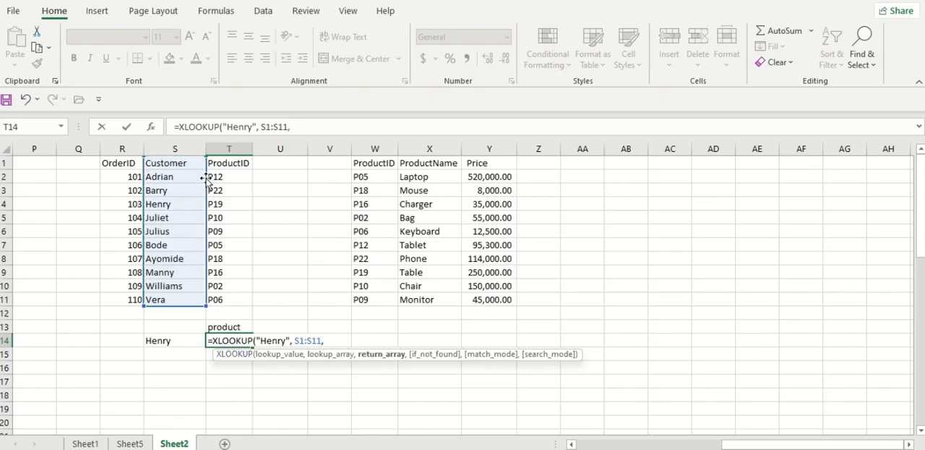
{"action": "left_click_drag", "start_coordinate": [224, 163], "coordinate": [224, 307]}
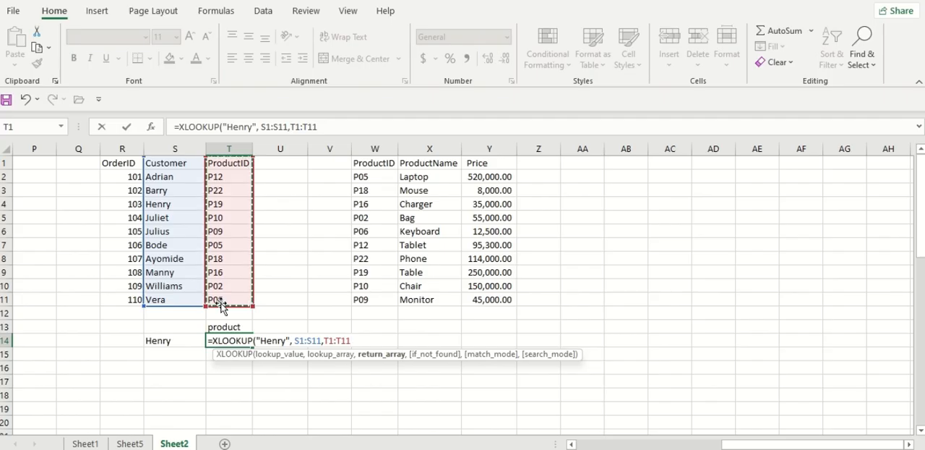
{"action": "key", "text": "Return"}
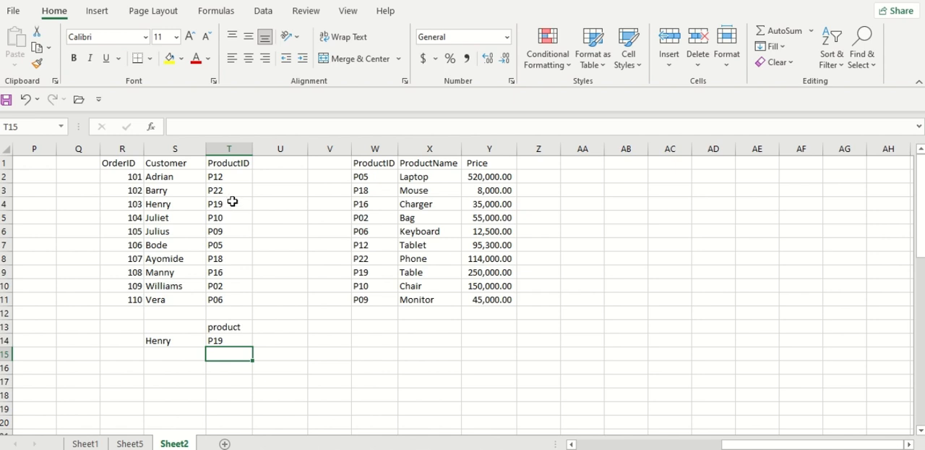
Replace the quoted name in the T14 XLOOKUP with a reference to S14
{"action": "double_click", "coordinate": [223, 340]}
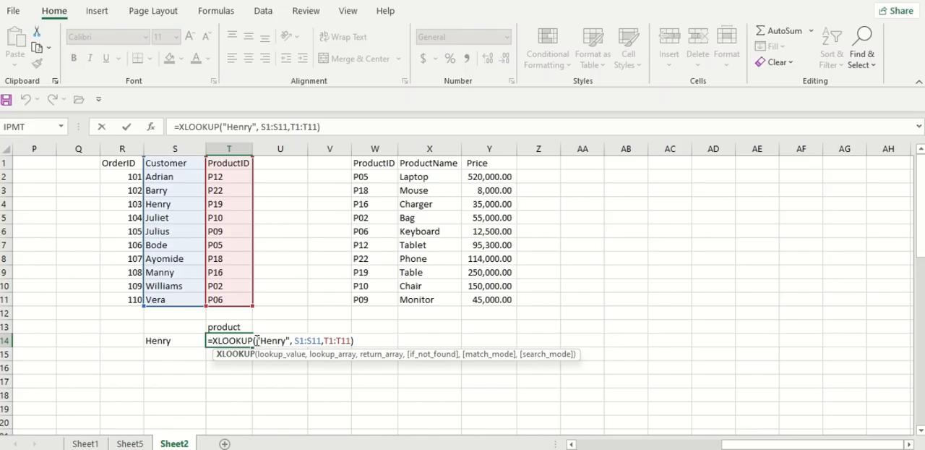
{"action": "left_click_drag", "start_coordinate": [257, 340], "coordinate": [291, 343]}
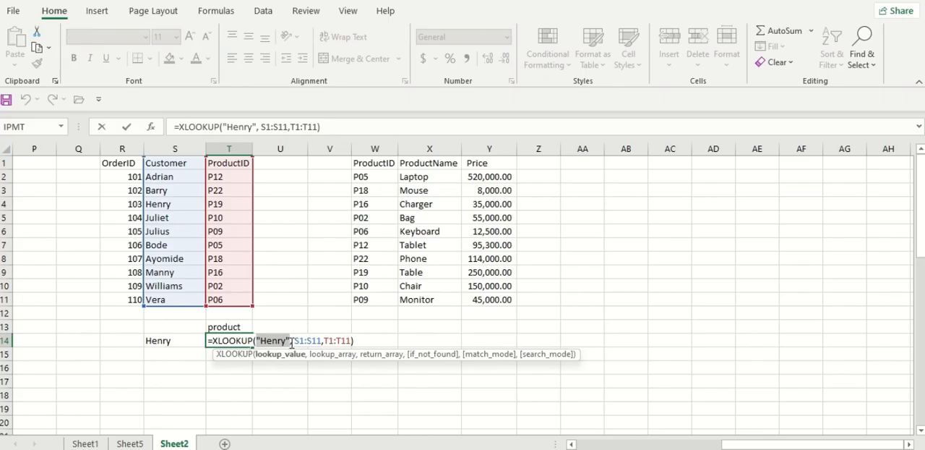
{"action": "key", "text": "BackSpace"}
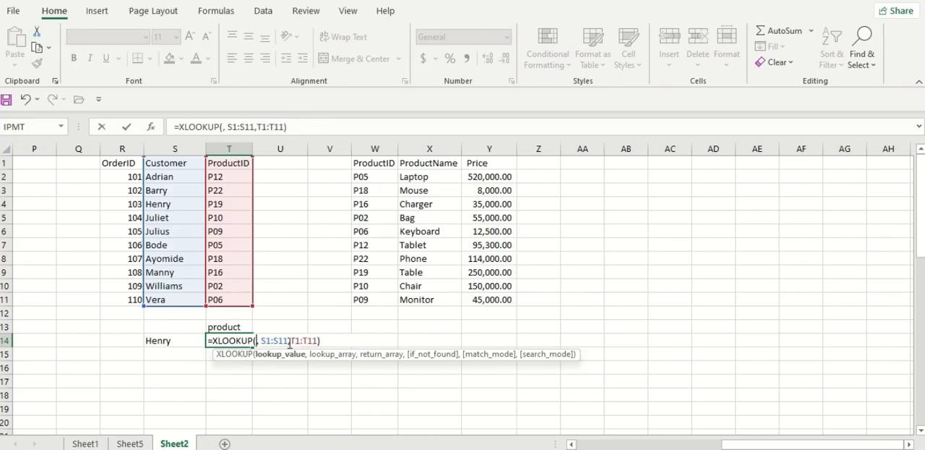
{"action": "left_click", "coordinate": [156, 340]}
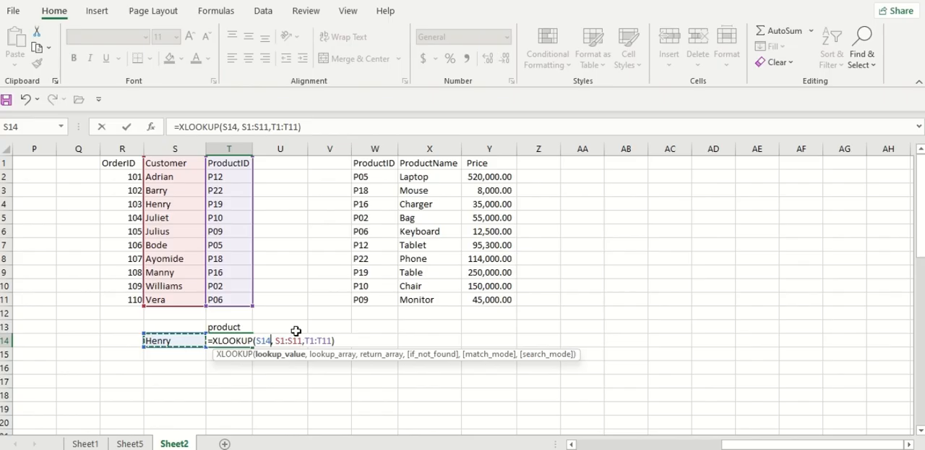
{"action": "key", "text": "Return"}
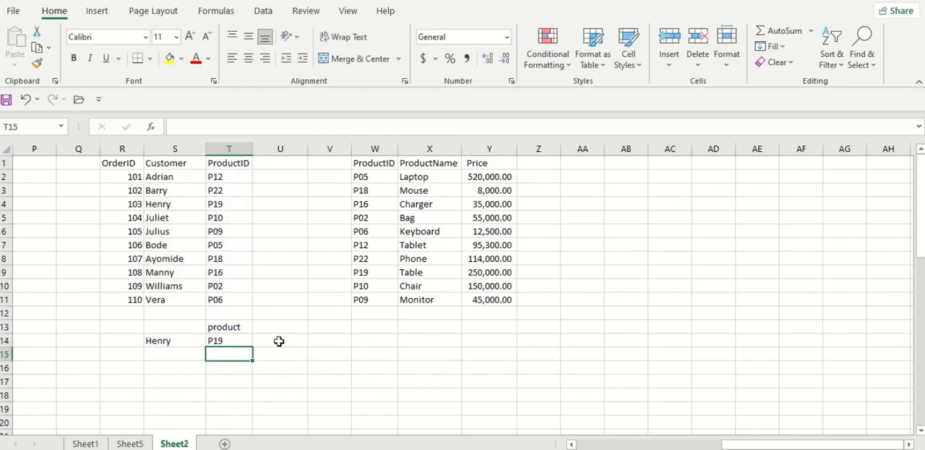
Test the T14 lookup by changing S14 to order 110's customer name, and finally to order 104's customer name
{"action": "left_click", "coordinate": [166, 340]}
{"action": "type", "text": "Vera"}
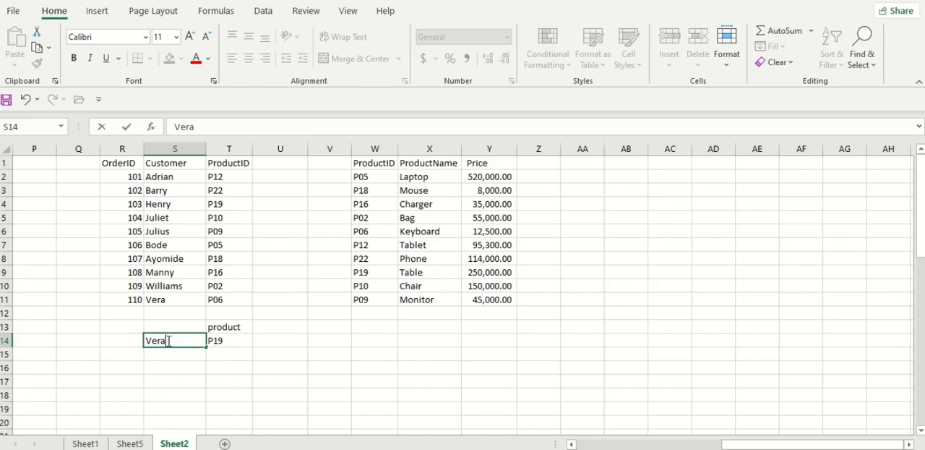
{"action": "key", "text": "Return"}
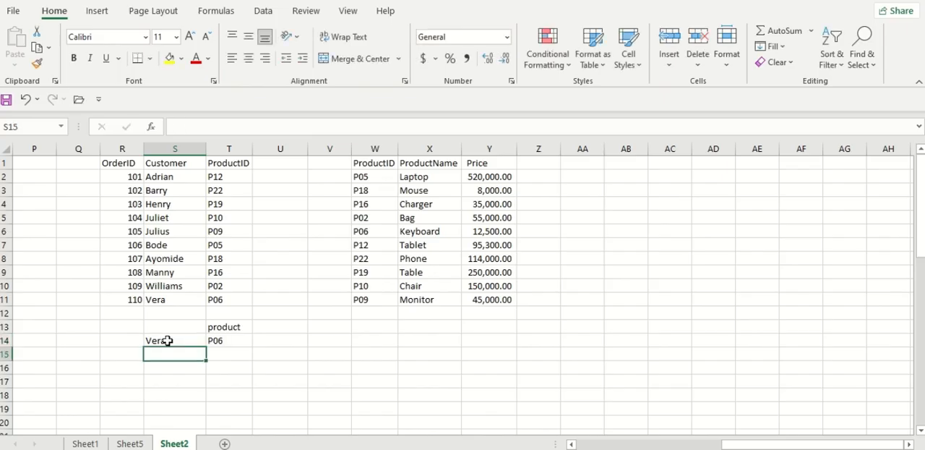
{"action": "left_click", "coordinate": [167, 340]}
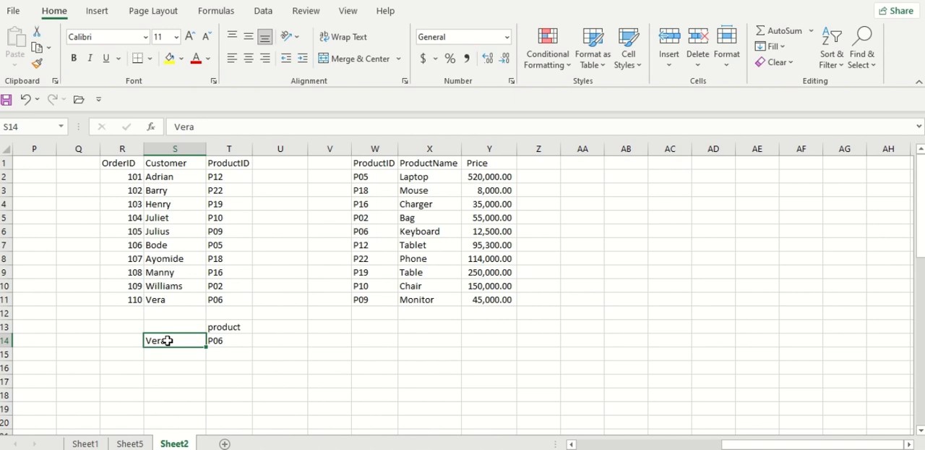
{"action": "type", "text": "Juli"}
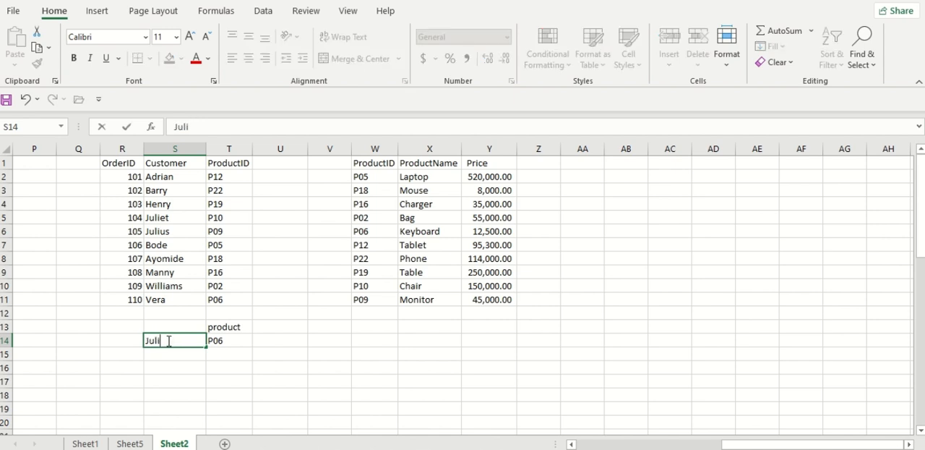
{"action": "type", "text": "et"}
{"action": "key", "text": "Return"}
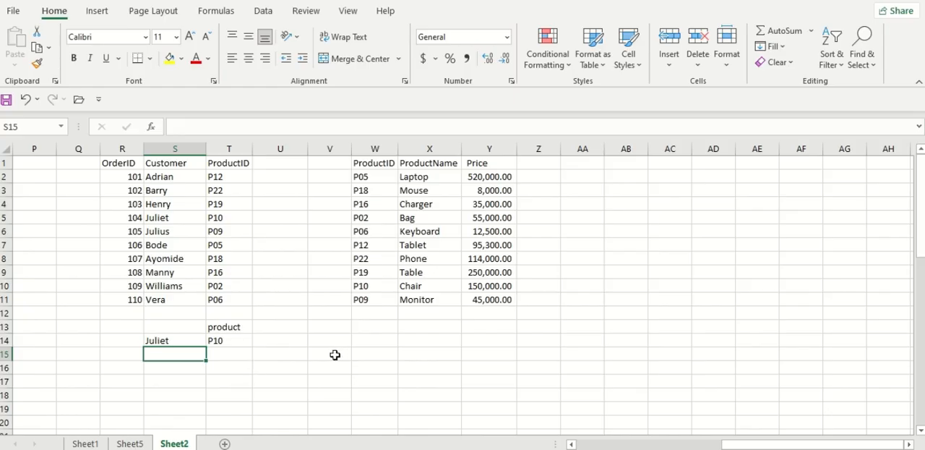
Add the header "price" in U13 beside the product header
{"action": "left_click", "coordinate": [274, 323]}
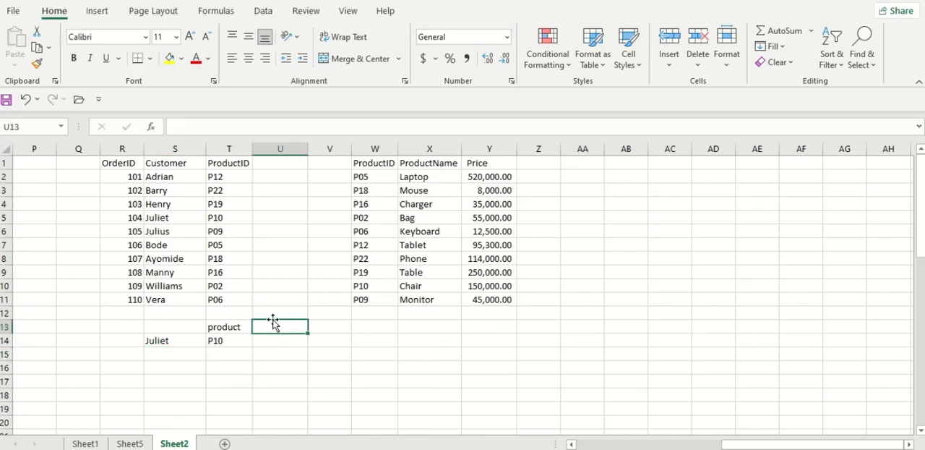
{"action": "type", "text": "price"}
{"action": "key", "text": "Return"}
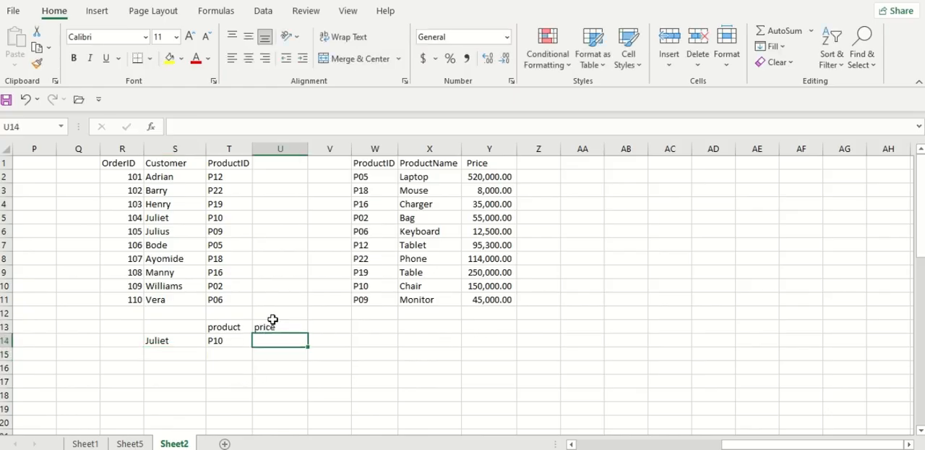
Begin an XLOOKUP formula in U14 with the product ID cell T14 as the lookup value
{"action": "type", "text": "="}
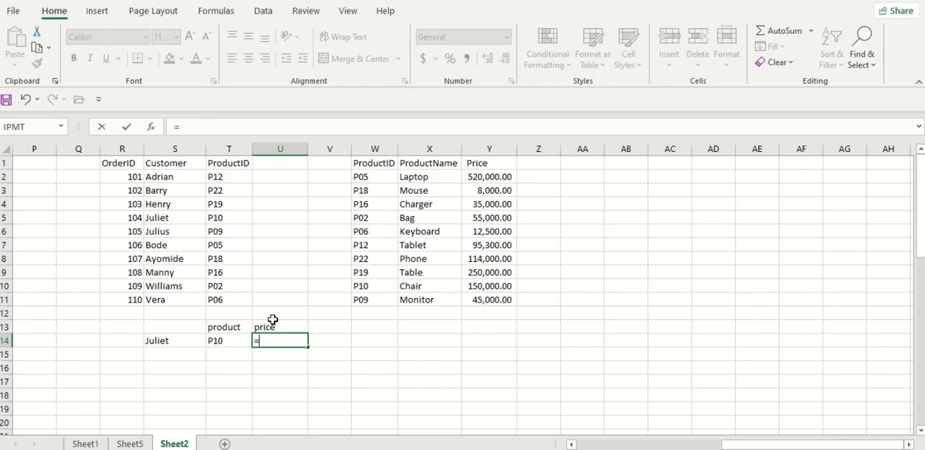
{"action": "type", "text": "xoo"}
{"action": "key", "text": "BackSpace"}
{"action": "key", "text": "BackSpace"}
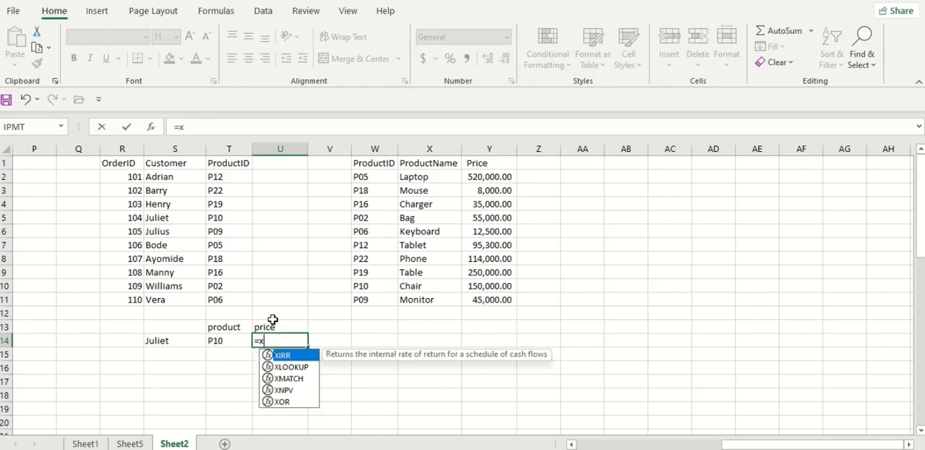
{"action": "type", "text": "LOOKUP("}
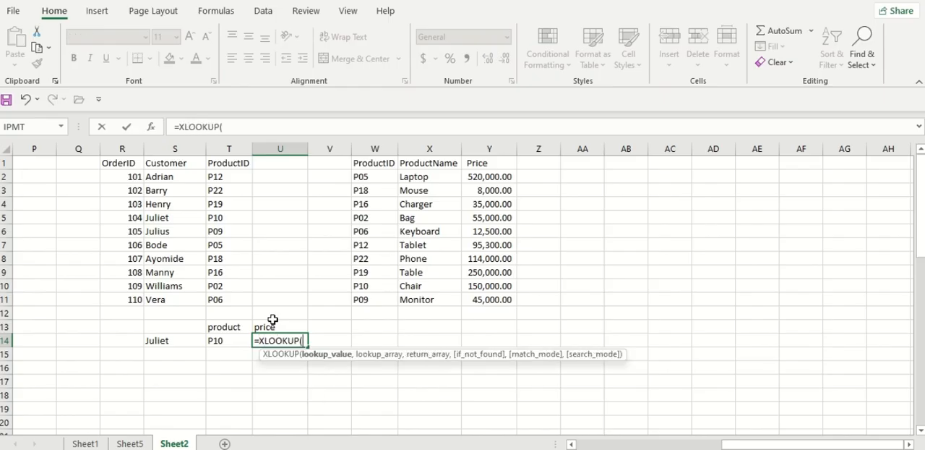
{"action": "left_click", "coordinate": [232, 341]}
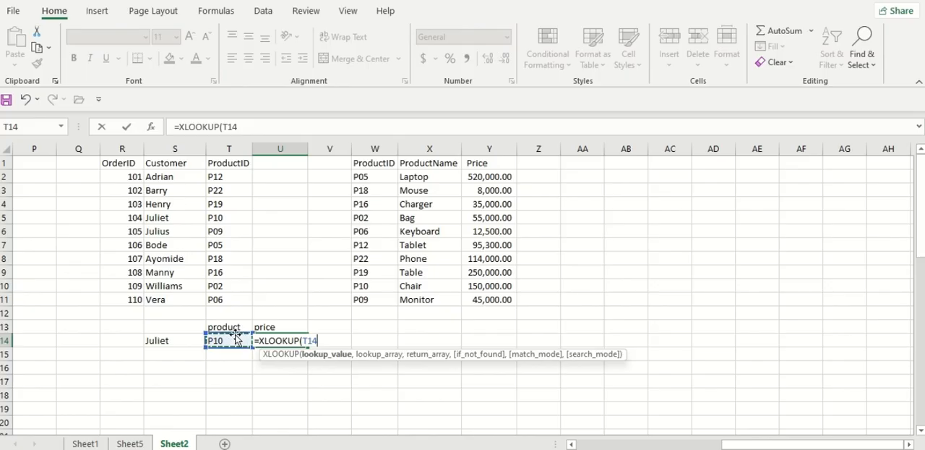
Complete the U14 XLOOKUP with lookup array W2:W11 and return array Y2:Y11, and format the result in comma style
{"action": "type", "text": ","}
{"action": "left_click", "coordinate": [383, 178]}
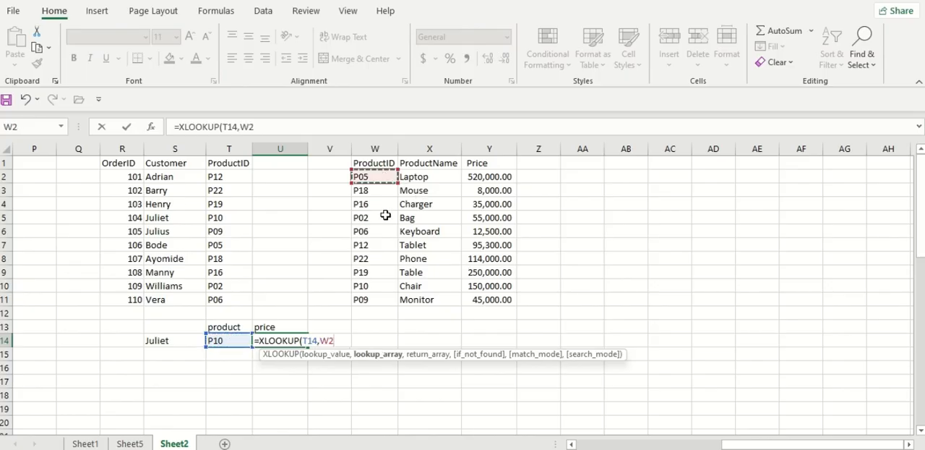
{"action": "left_click_drag", "start_coordinate": [386, 216], "coordinate": [374, 299]}
{"action": "type", "text": ","}
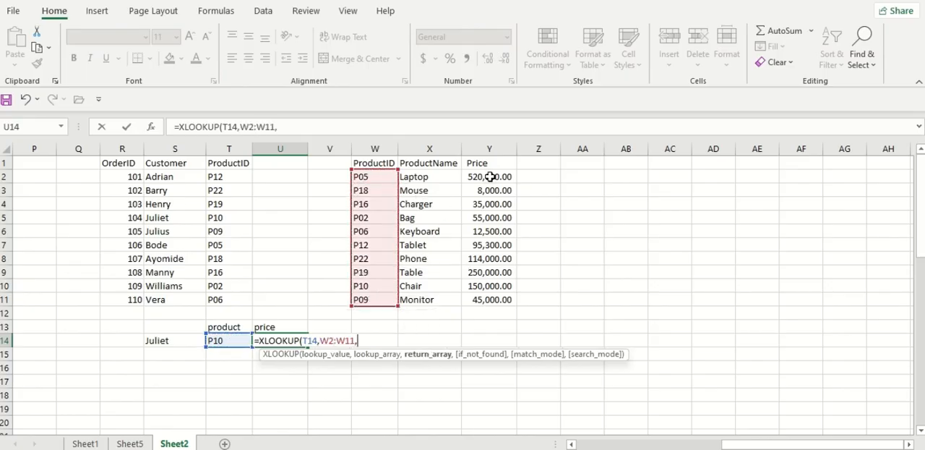
{"action": "left_click_drag", "start_coordinate": [490, 176], "coordinate": [478, 300]}
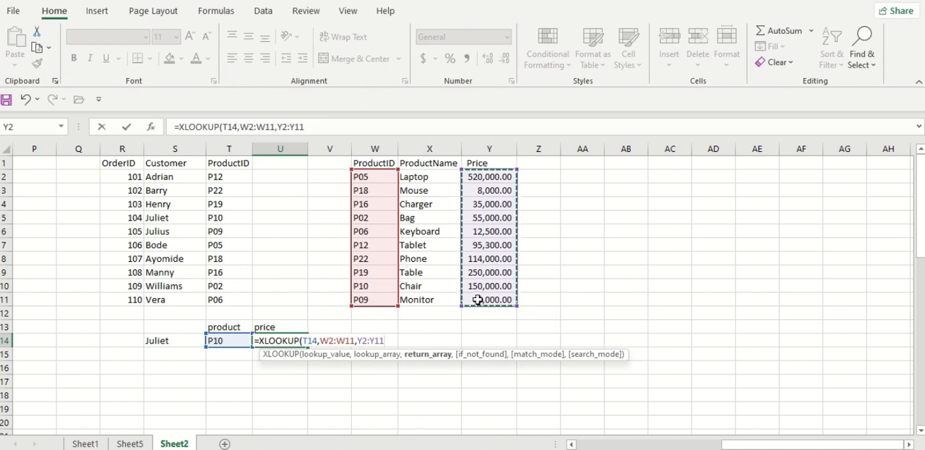
{"action": "key", "text": "Return"}
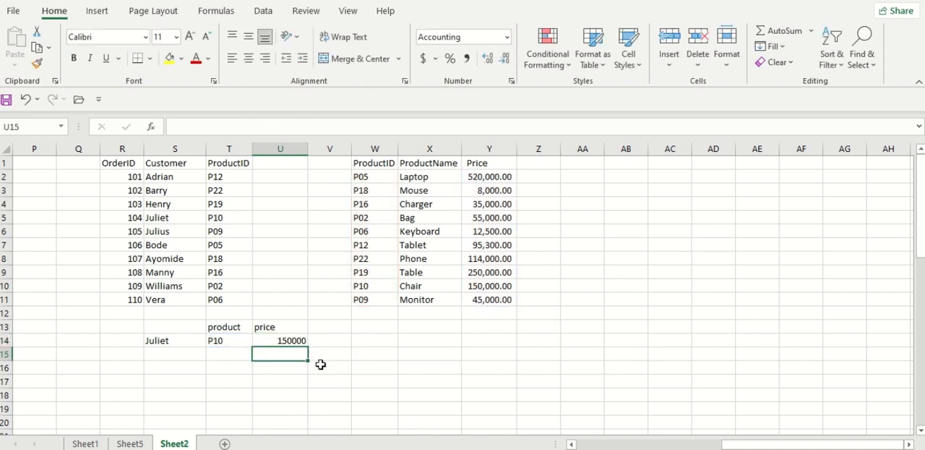
{"action": "left_click", "coordinate": [297, 338]}
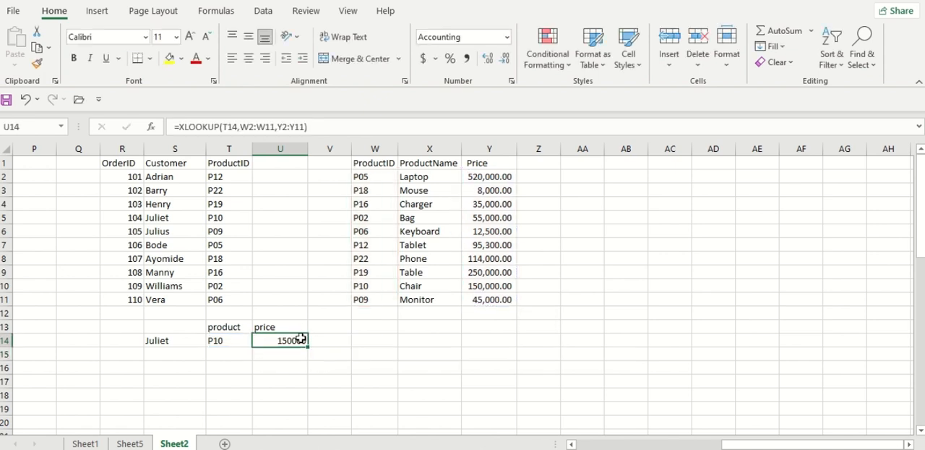
{"action": "left_click", "coordinate": [469, 59]}
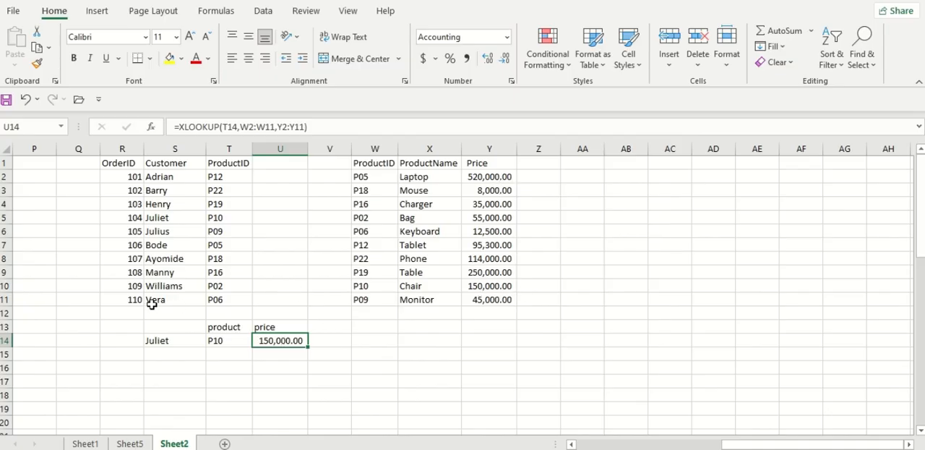
Write an XLOOKUP formula in T16 with the customer range S2:S11 and the product ID range T2:T11 as its arguments
{"action": "left_click", "coordinate": [228, 365]}
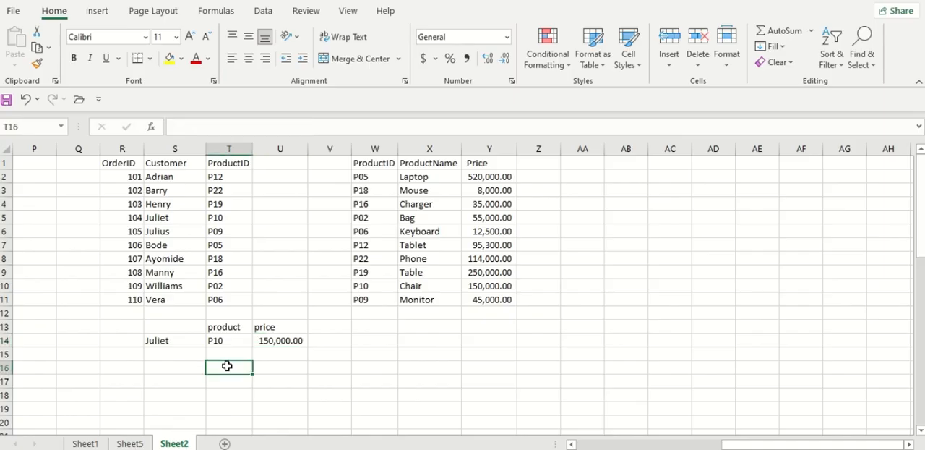
{"action": "type", "text": "="}
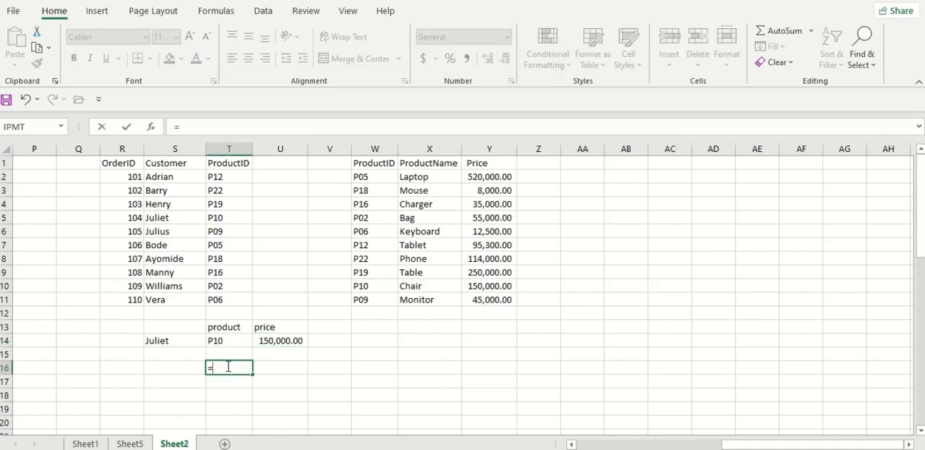
{"action": "type", "text": "xloo"}
{"action": "key", "text": "Tab"}
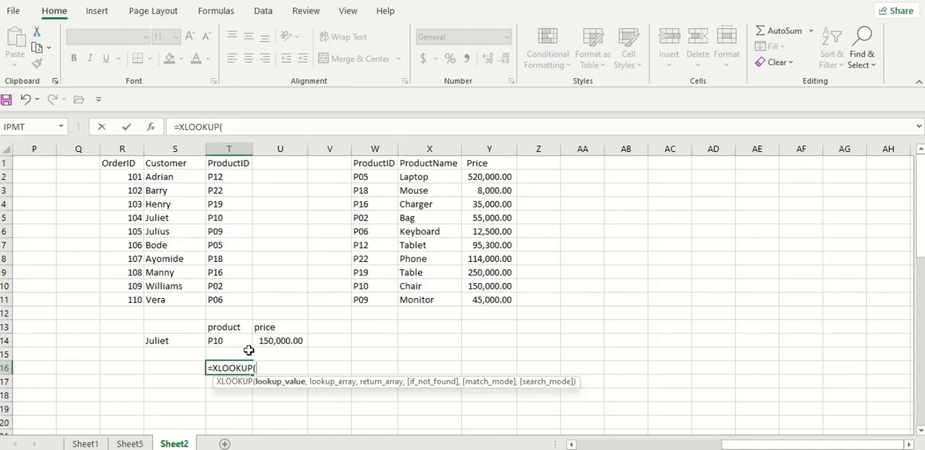
{"action": "left_click", "coordinate": [166, 341]}
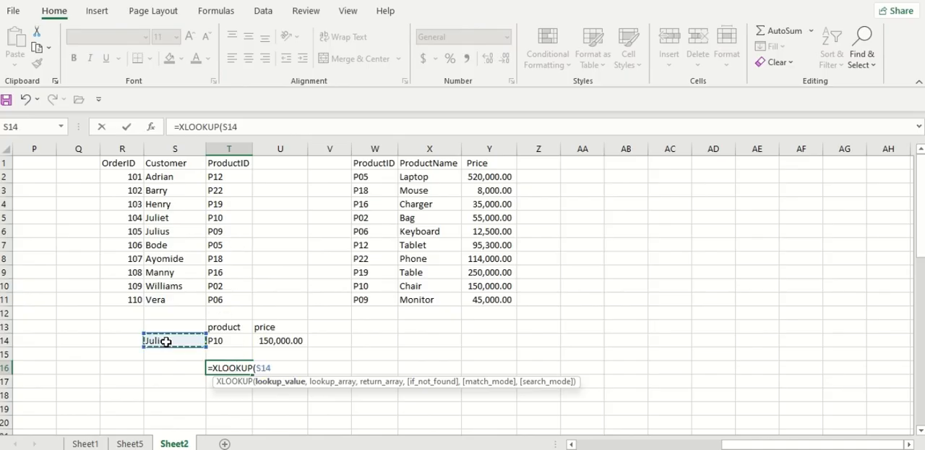
{"action": "left_click", "coordinate": [239, 176]}
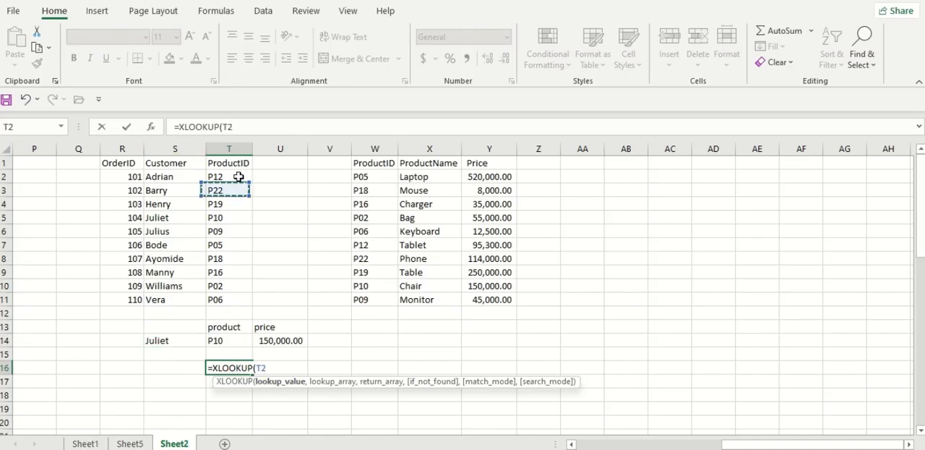
{"action": "left_click_drag", "start_coordinate": [238, 176], "coordinate": [239, 186]}
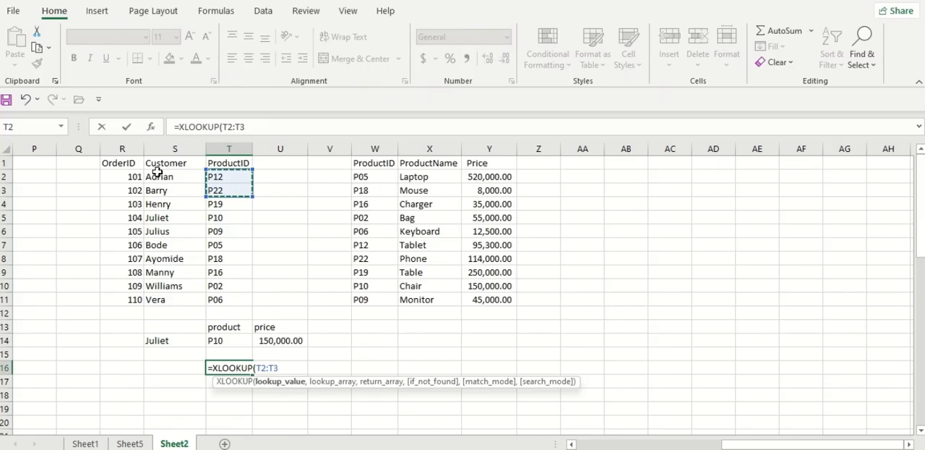
{"action": "left_click_drag", "start_coordinate": [157, 172], "coordinate": [174, 297]}
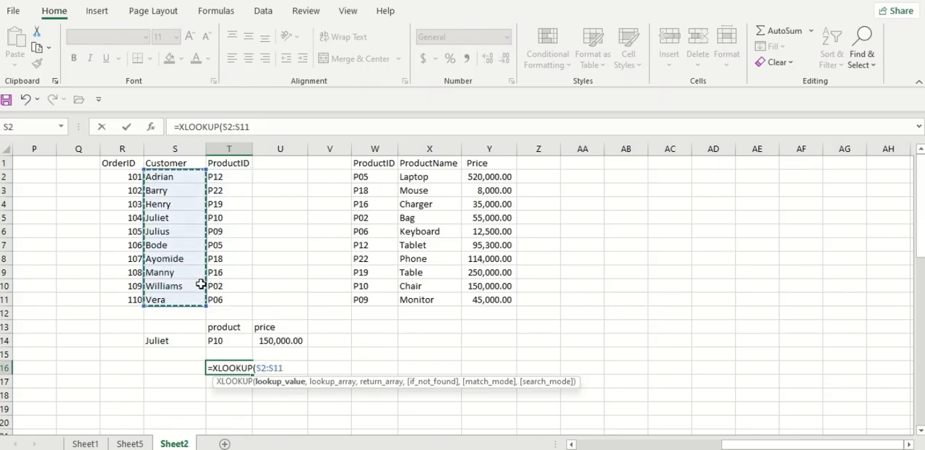
{"action": "type", "text": ","}
{"action": "left_click_drag", "start_coordinate": [239, 179], "coordinate": [232, 304]}
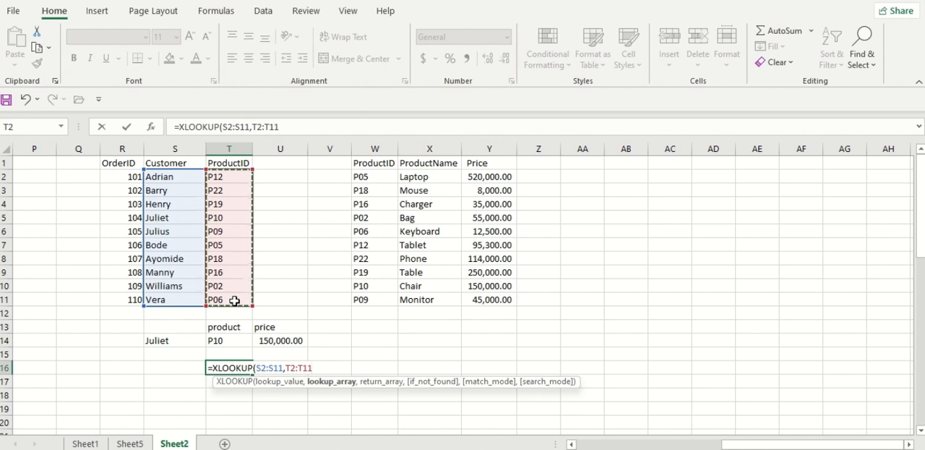
{"action": "type", "text": ")"}
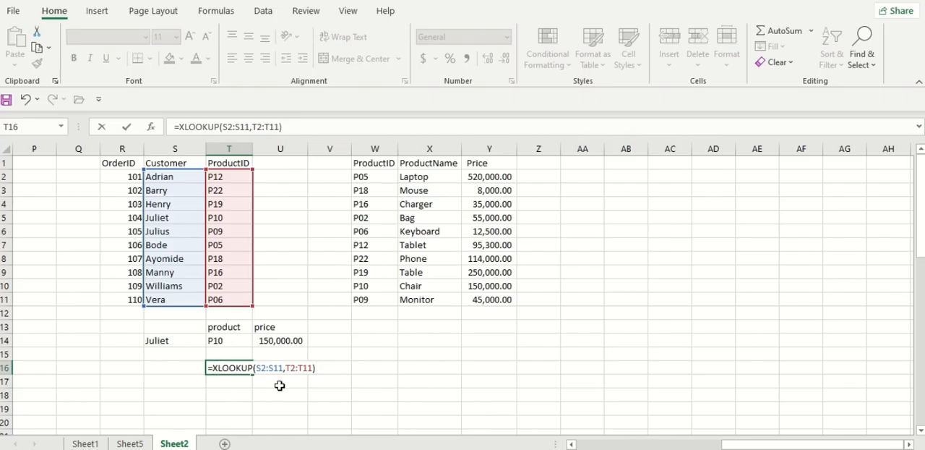
Nest the T16 lookup inside an outer XLOOKUP as its lookup value and try to enter the formula
{"action": "type", "text": "xloo"}
{"action": "key", "text": "Tab"}
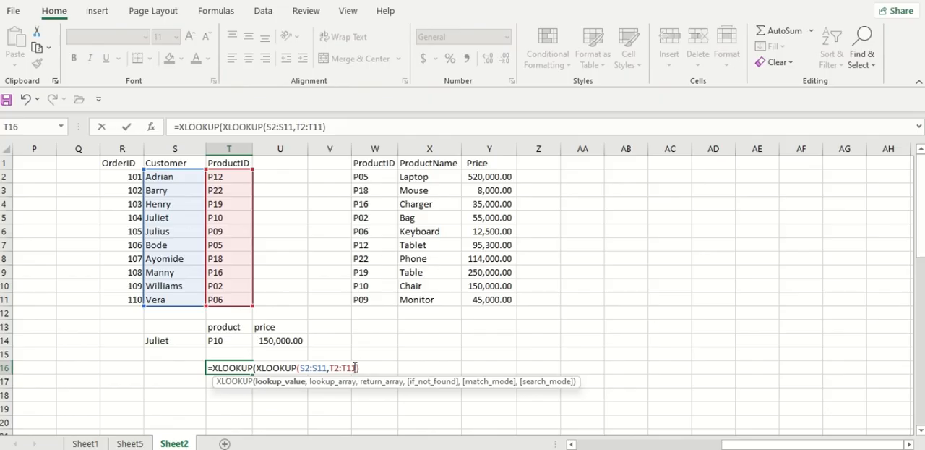
{"action": "left_click_drag", "start_coordinate": [354, 368], "coordinate": [257, 368]}
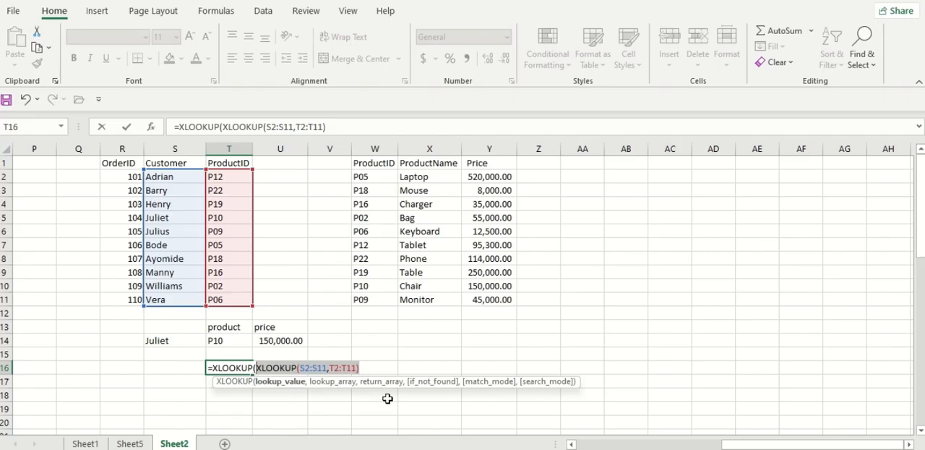
{"action": "key", "text": "Return"}
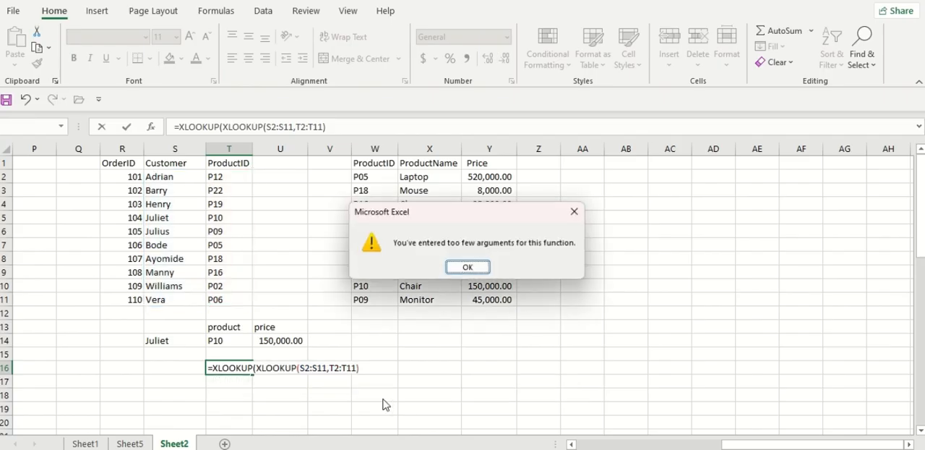
{"action": "left_click", "coordinate": [462, 265]}
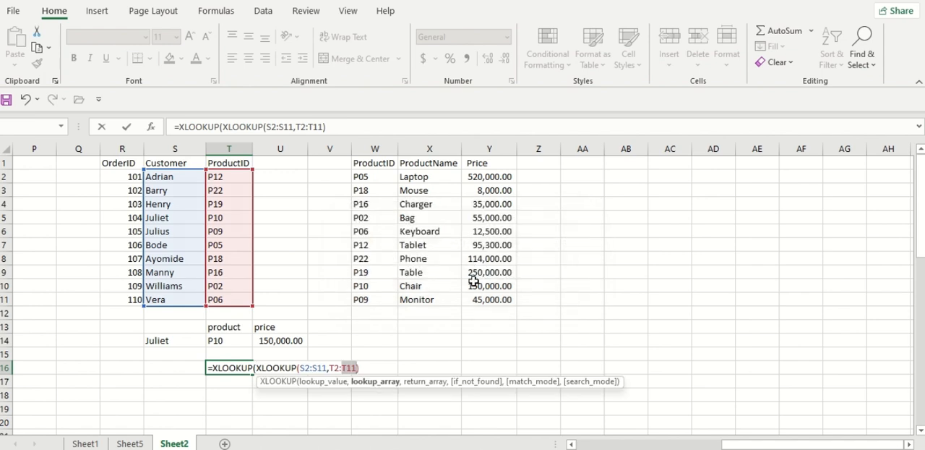
Insert S14 as the lookup value of the inner XLOOKUP in T16, before S2:S11
{"action": "left_click", "coordinate": [300, 367]}
{"action": "left_click", "coordinate": [164, 345]}
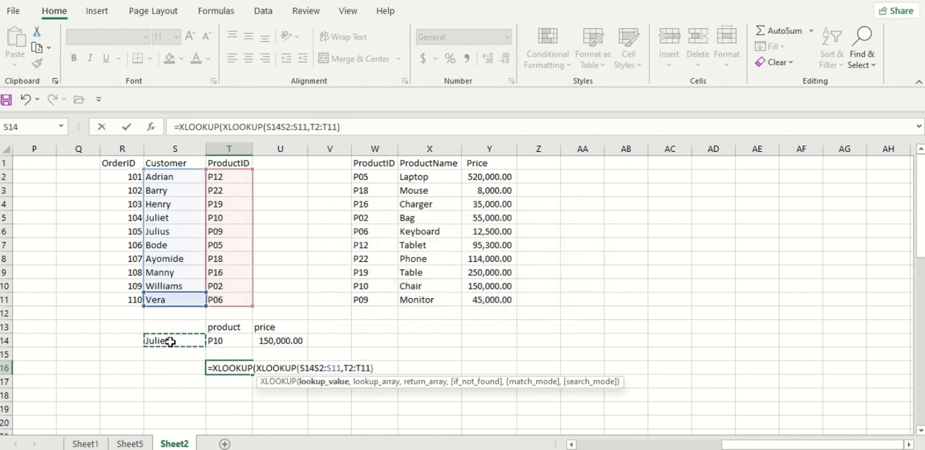
{"action": "type", "text": ","}
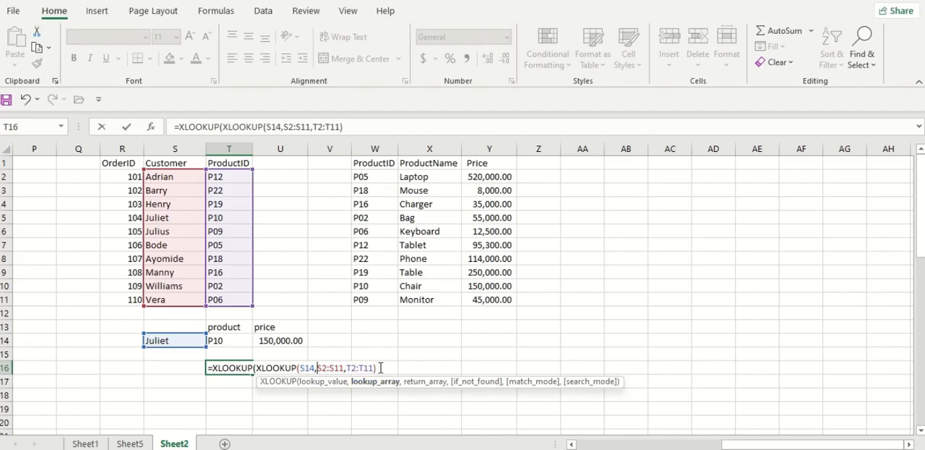
Substitute "P10" for the inner XLOOKUP in the T16 formula, and undo the substitution
{"action": "left_click_drag", "start_coordinate": [380, 368], "coordinate": [257, 367]}
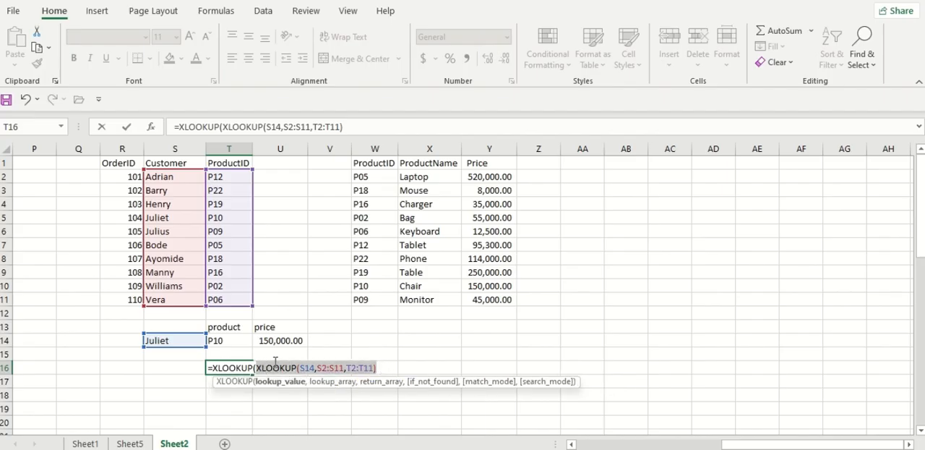
{"action": "type", "text": "\"P10\""}
{"action": "key", "text": "ctrl+z"}
Complete the outer XLOOKUP in T16 with lookup array W2:W11 and return array Y2:Y11, and format the result in comma style
{"action": "left_click", "coordinate": [391, 368]}
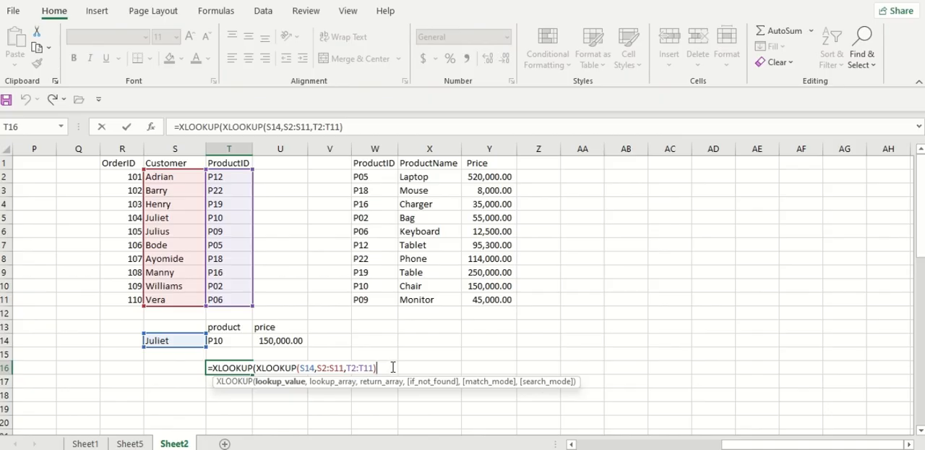
{"action": "type", "text": ","}
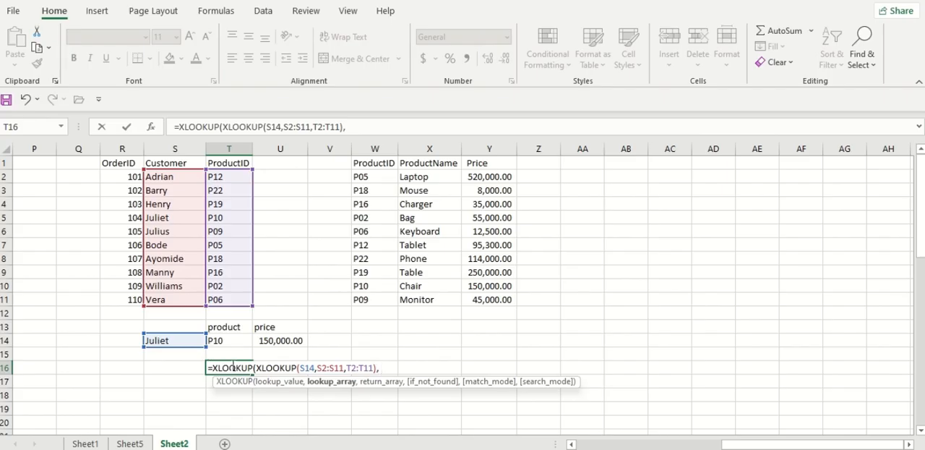
{"action": "left_click_drag", "start_coordinate": [368, 177], "coordinate": [374, 292]}
{"action": "type", "text": ","}
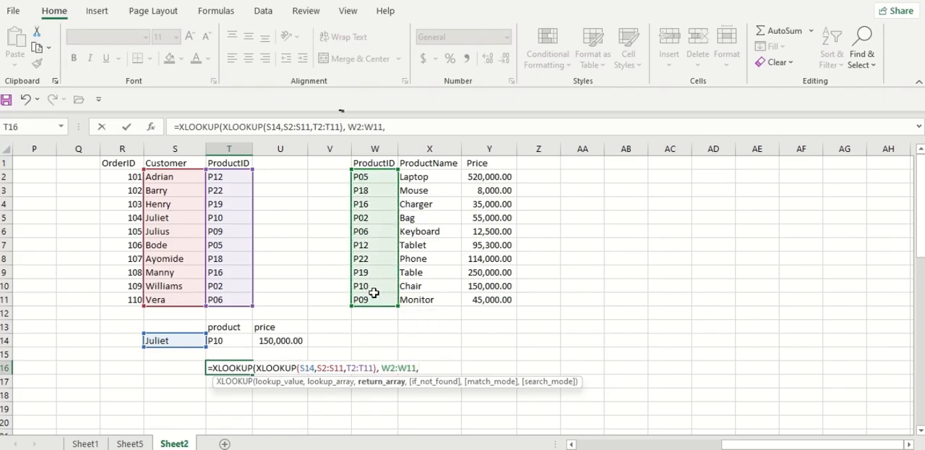
{"action": "left_click_drag", "start_coordinate": [501, 177], "coordinate": [495, 299]}
{"action": "type", "text": ")\\"}
{"action": "key", "text": "Return"}
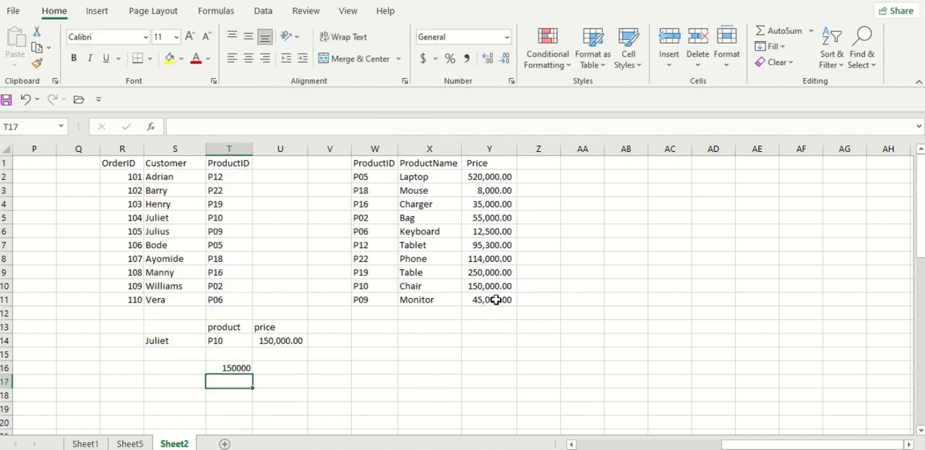
{"action": "left_click", "coordinate": [215, 366]}
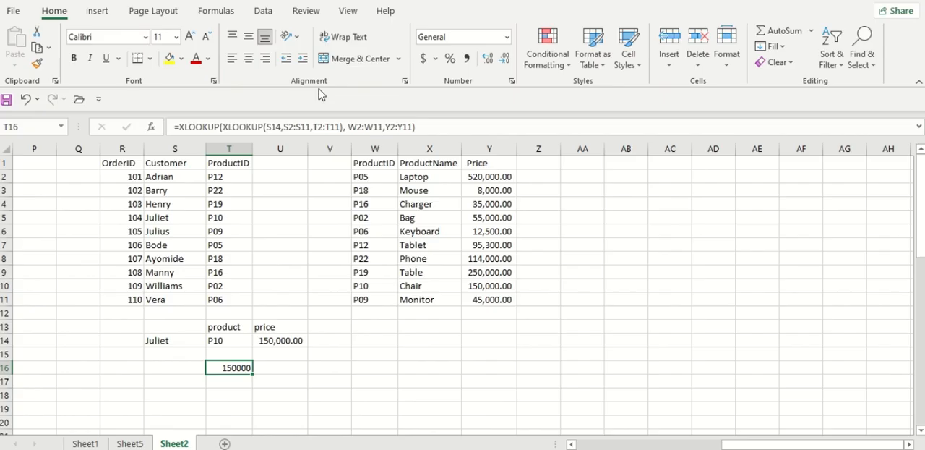
{"action": "left_click", "coordinate": [466, 58]}
Test the nested lookup by replacing the customer name in S14 with the one listed in row 3
{"action": "left_click", "coordinate": [177, 340]}
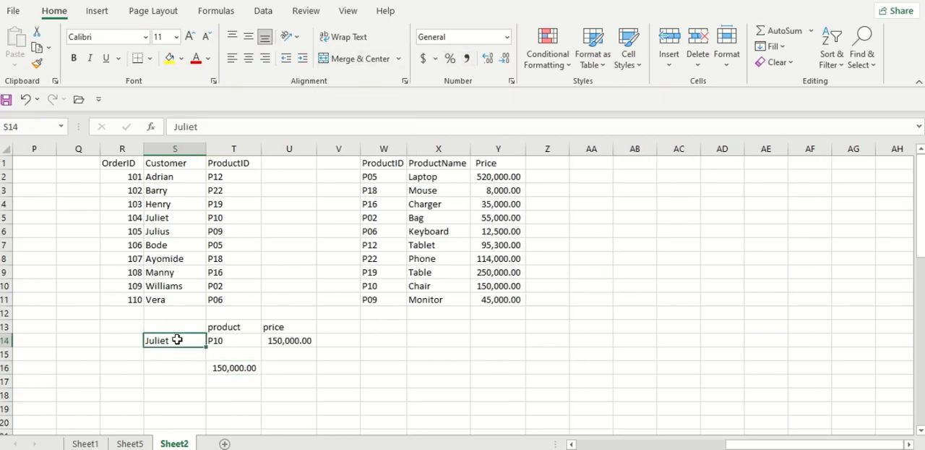
{"action": "type", "text": "Bartr"}
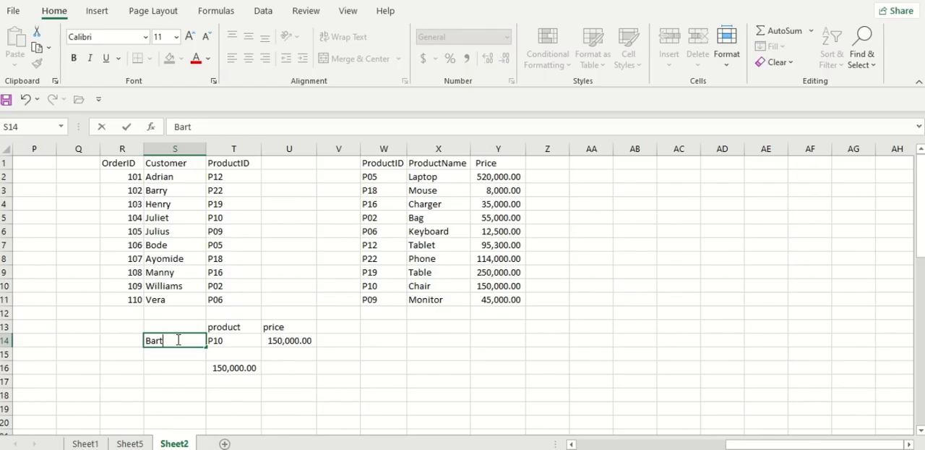
{"action": "key", "text": "Return"}
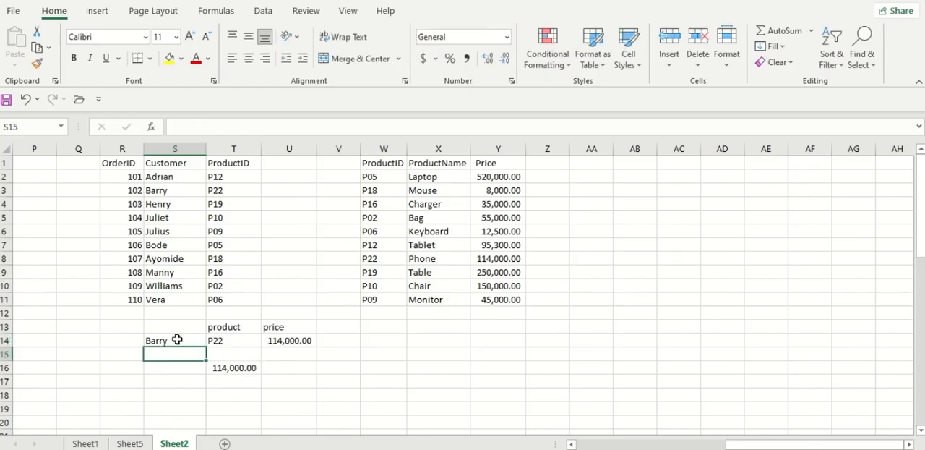
Change the customer name in S14 to the one listed in row 7 of the orders table
{"action": "left_click", "coordinate": [177, 340]}
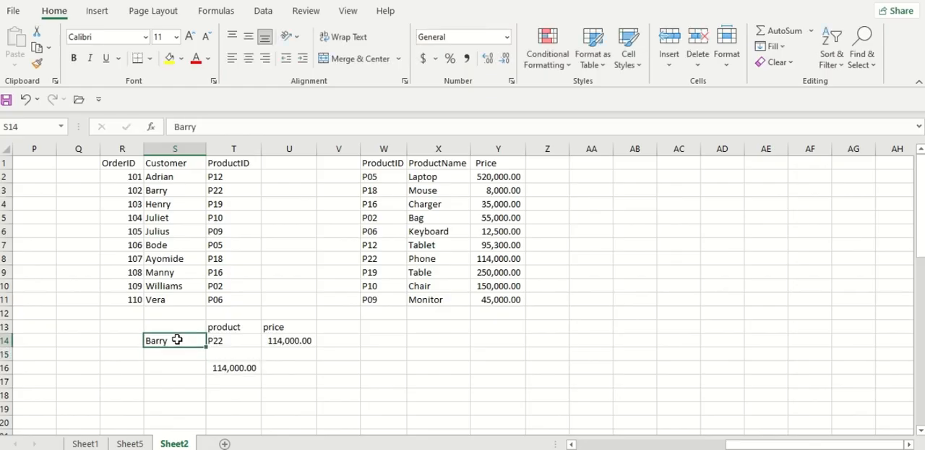
{"action": "double_click", "coordinate": [177, 340]}
{"action": "key", "text": "BackSpace"}
{"action": "key", "text": "BackSpace"}
{"action": "key", "text": "BackSpace"}
{"action": "key", "text": "BackSpace"}
{"action": "type", "text": "ode"}
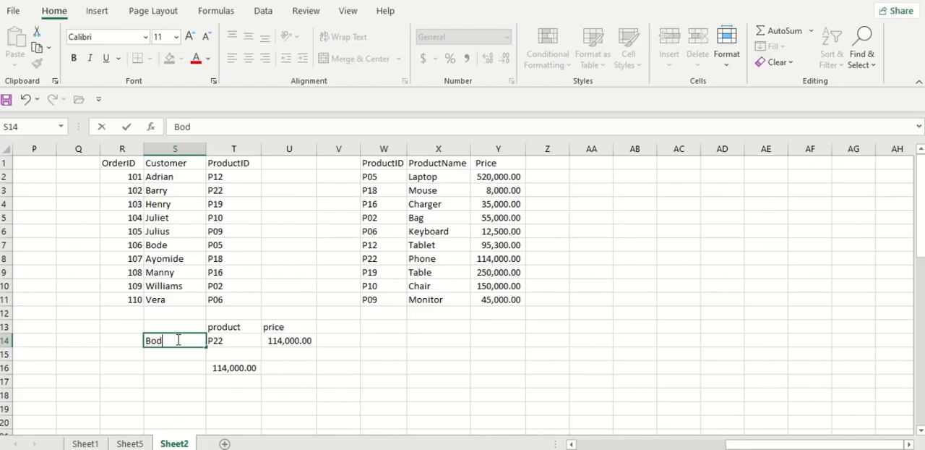
{"action": "key", "text": "Return"}
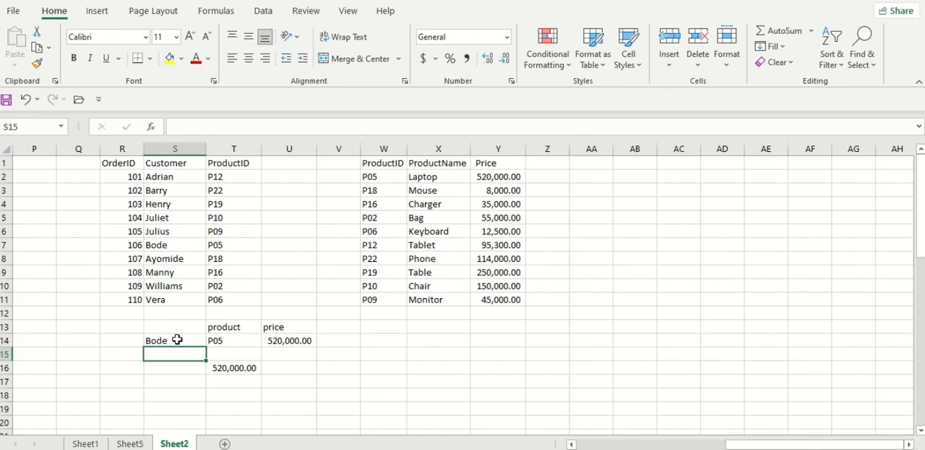
Delete the "Search from bottom" heading in C15 on Sheet5
{"action": "left_click", "coordinate": [79, 443]}
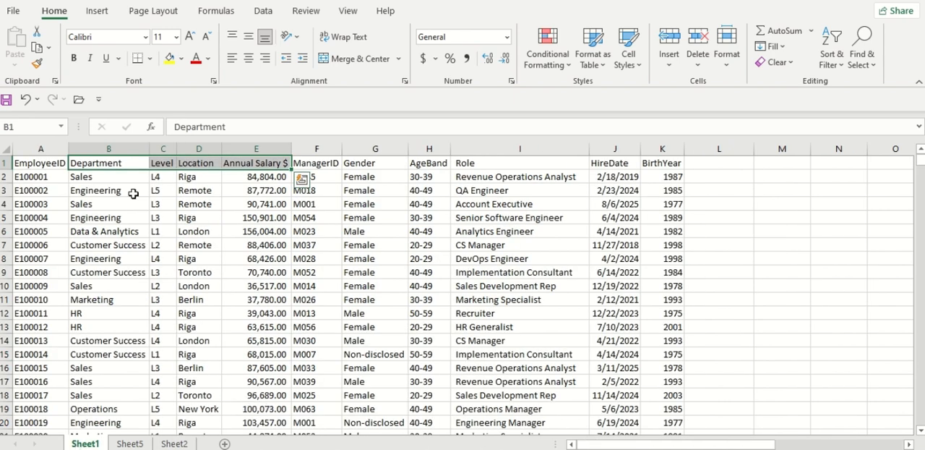
{"action": "left_click", "coordinate": [154, 231]}
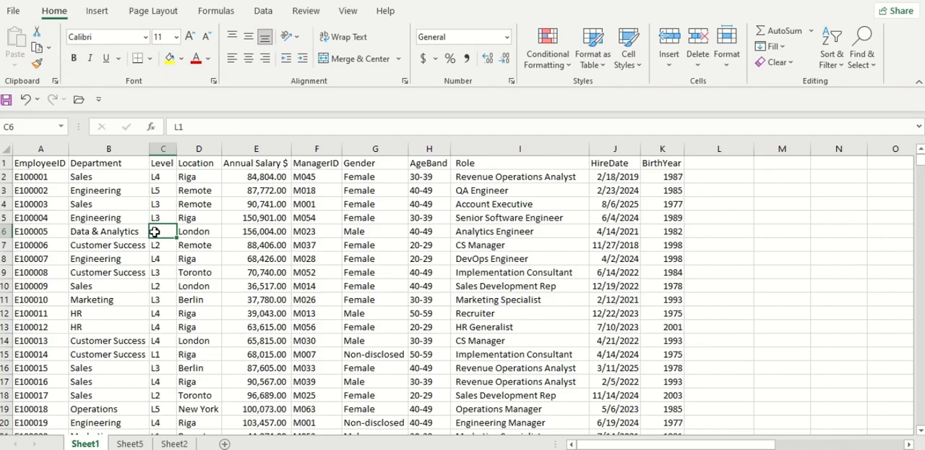
{"action": "left_click", "coordinate": [130, 443]}
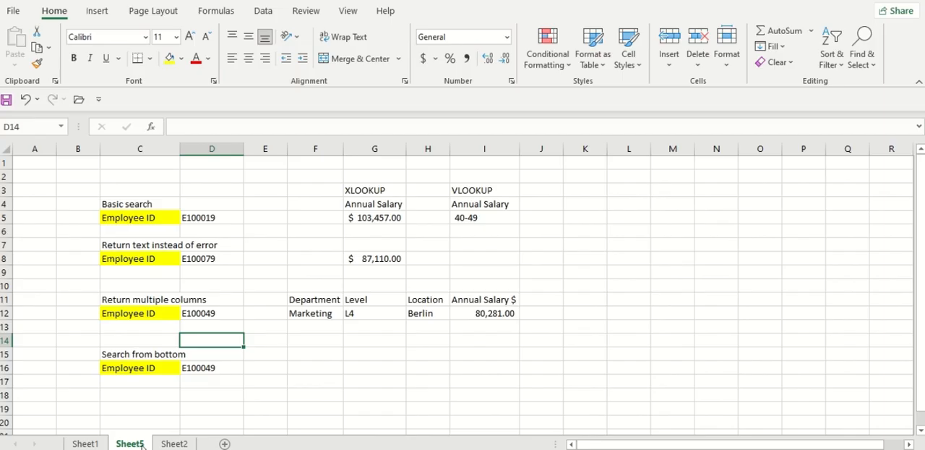
{"action": "left_click", "coordinate": [164, 355]}
{"action": "key", "text": "Delete"}
{"action": "left_click", "coordinate": [257, 370]}
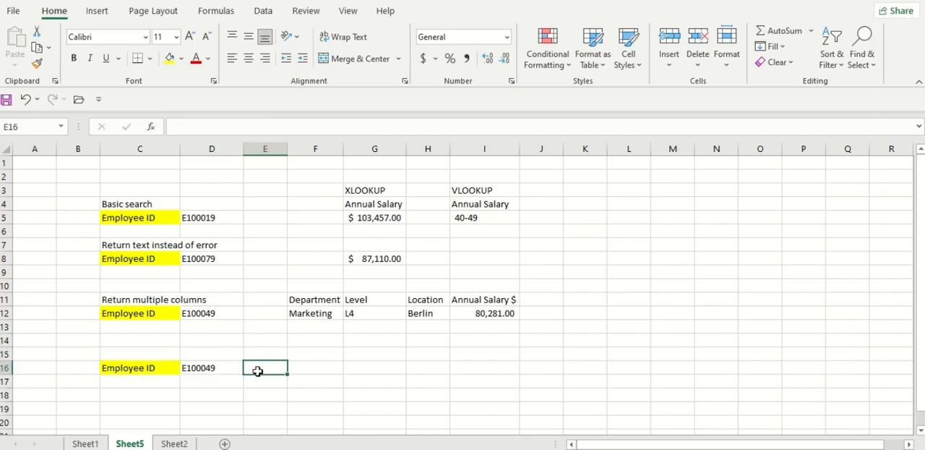
{"action": "left_click", "coordinate": [323, 373]}
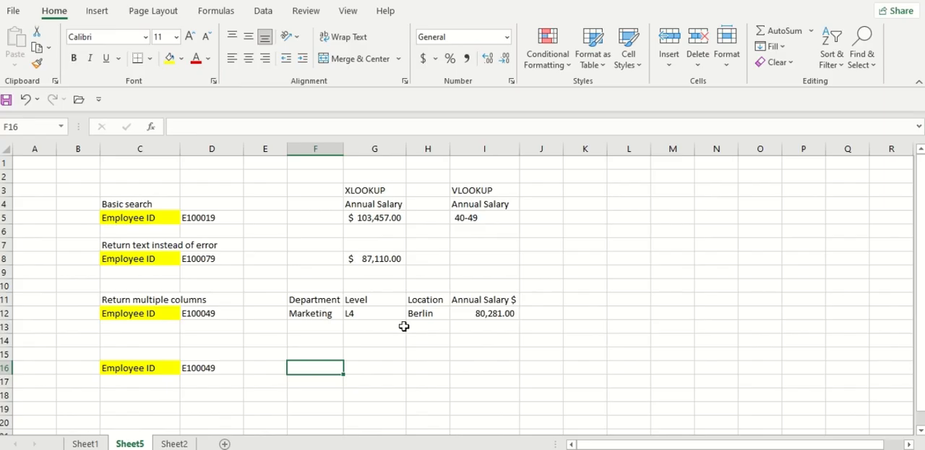
Review the arguments of the XLOOKUP formula in G8 without changing it
{"action": "left_click", "coordinate": [383, 256]}
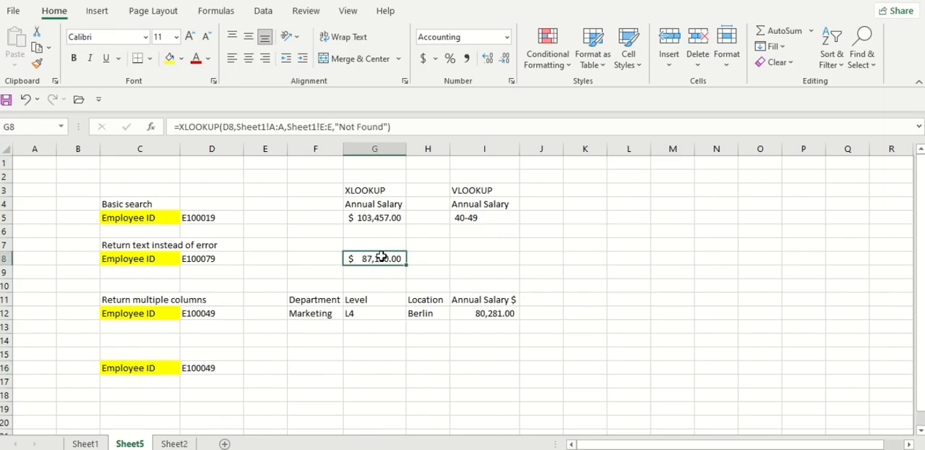
{"action": "double_click", "coordinate": [382, 258]}
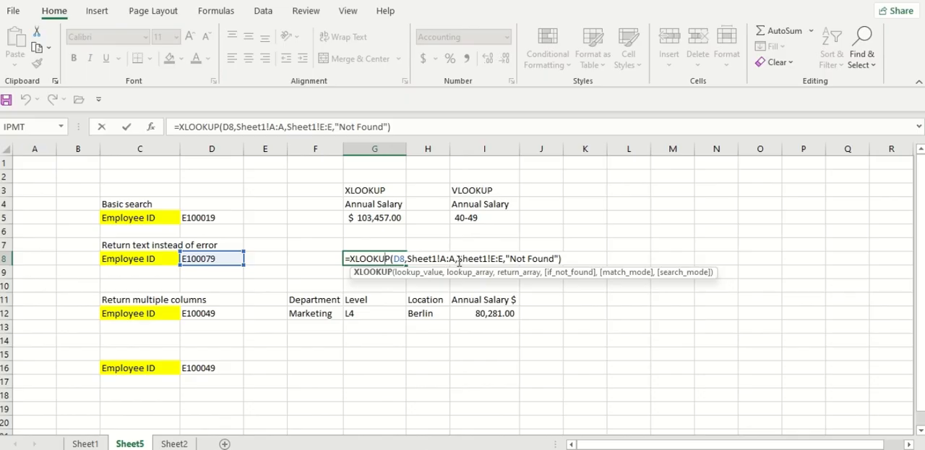
{"action": "key", "text": "Escape"}
Begin an XLOOKUP formula in G16 with D16 as the lookup value
{"action": "left_click", "coordinate": [362, 367]}
{"action": "double_click", "coordinate": [363, 368]}
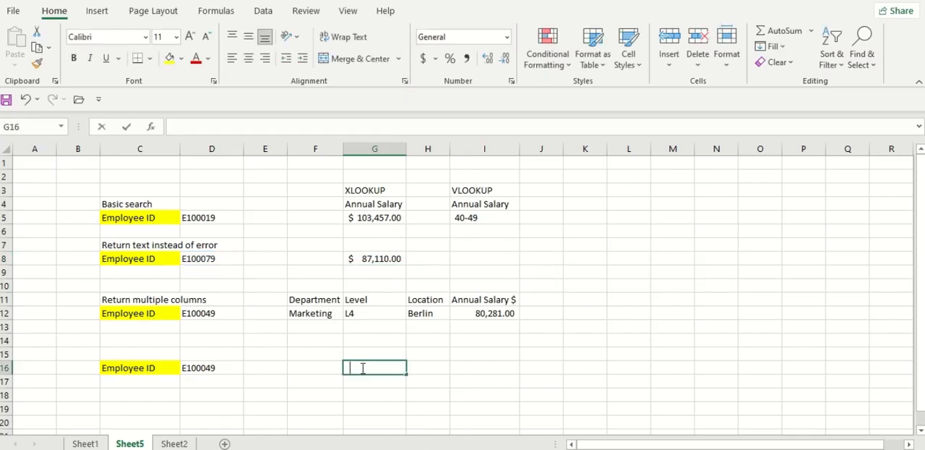
{"action": "type", "text": "=xl"}
{"action": "key", "text": "Tab"}
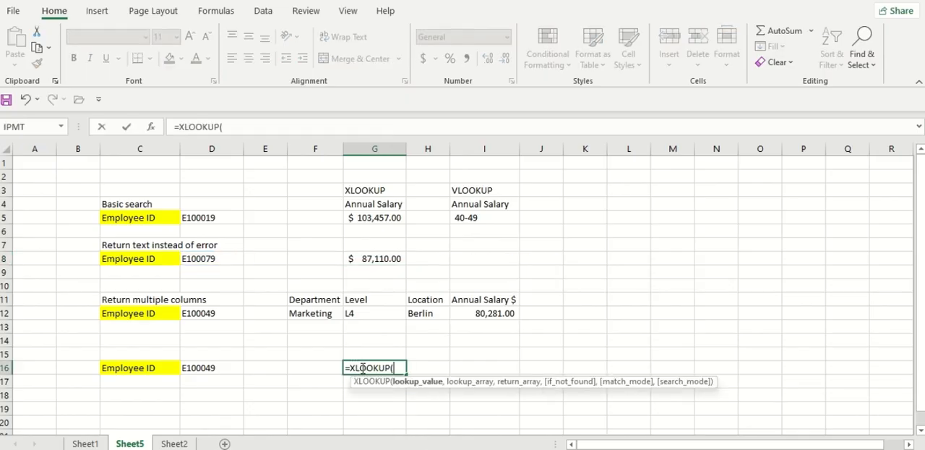
{"action": "left_click", "coordinate": [206, 370]}
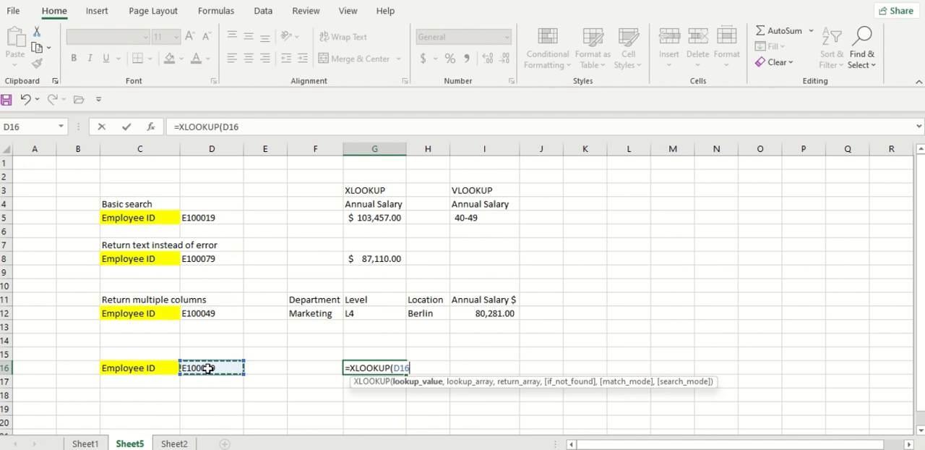
{"action": "type", "text": ","}
Try Sheet1 column A as lookup array and the AgeBand column H as return array, and remove both from the G16 formula
{"action": "left_click", "coordinate": [85, 444]}
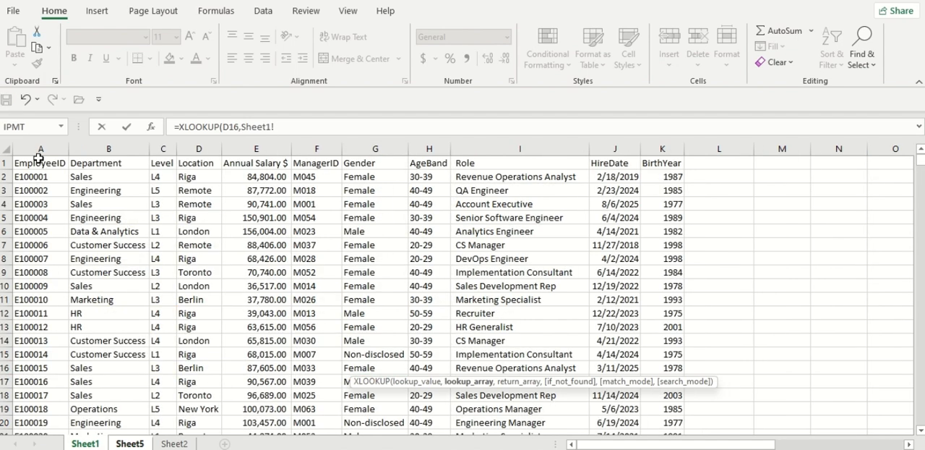
{"action": "left_click", "coordinate": [51, 144]}
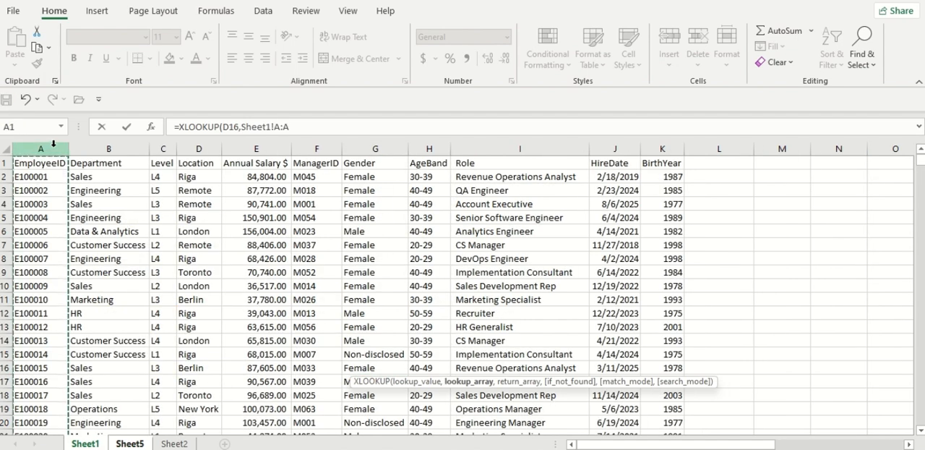
{"action": "type", "text": ","}
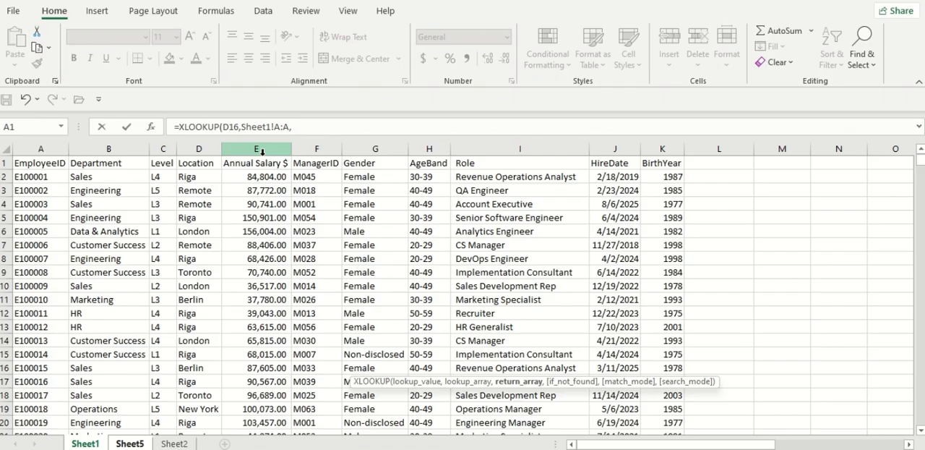
{"action": "left_click", "coordinate": [430, 148]}
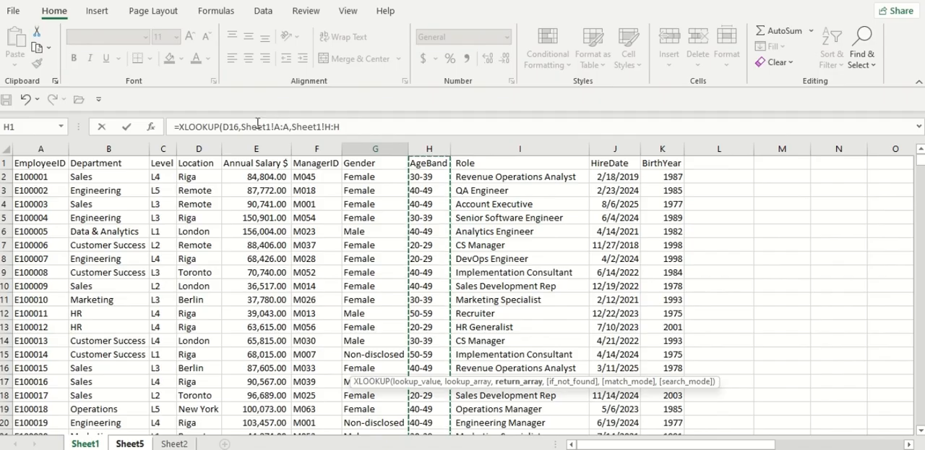
{"action": "left_click_drag", "start_coordinate": [241, 126], "coordinate": [383, 114]}
{"action": "key", "text": "BackSpace"}
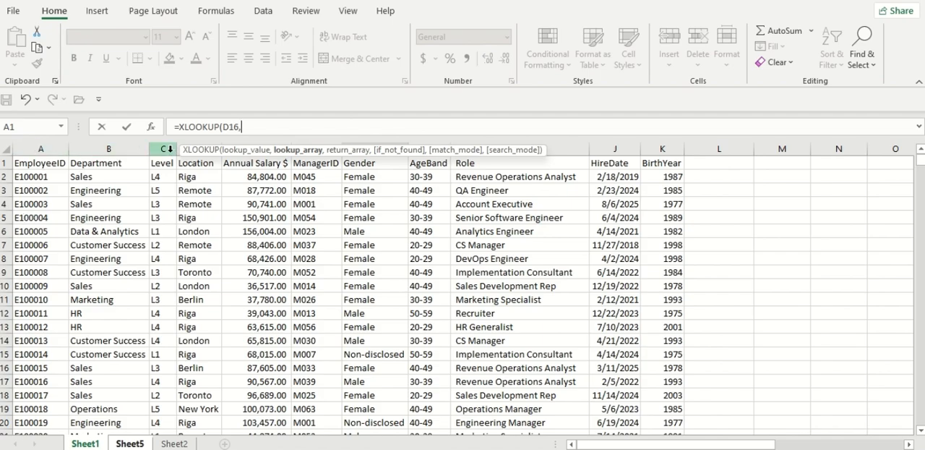
Enter the G16 formula with Sheet1's Level column C as lookup array and Annual Salary column E as return array
{"action": "left_click", "coordinate": [167, 149]}
{"action": "type", "text": ","}
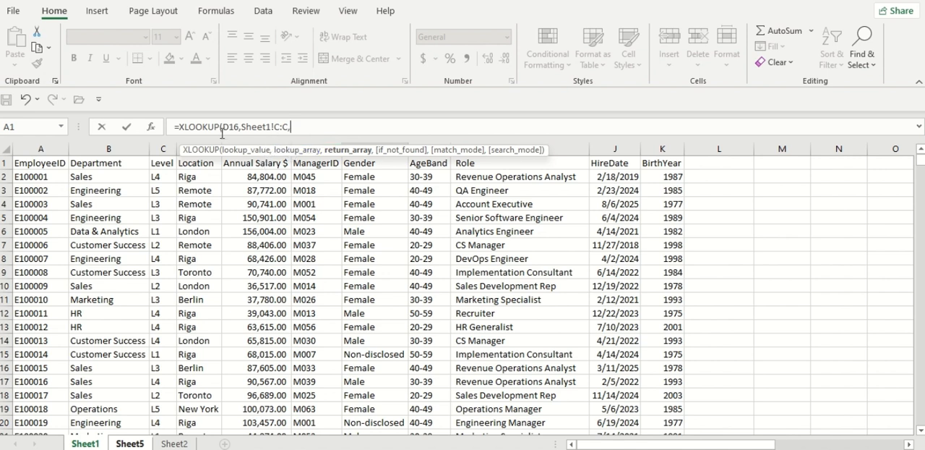
{"action": "left_click", "coordinate": [256, 140]}
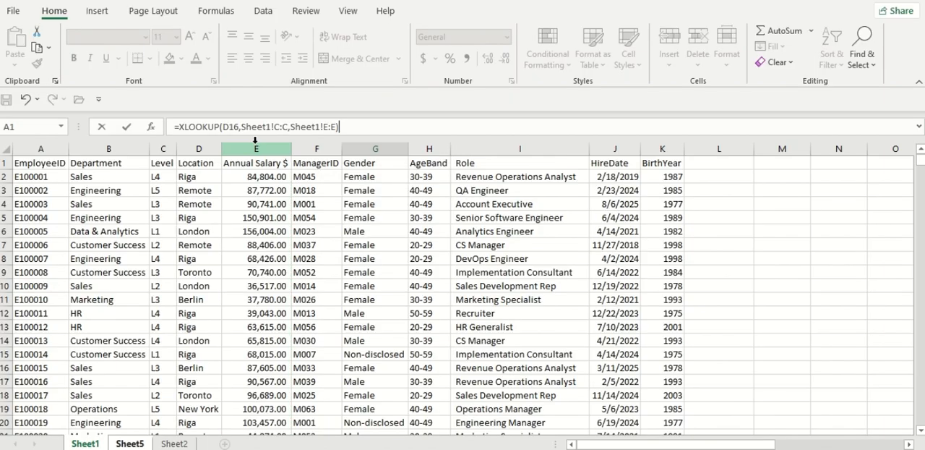
{"action": "key", "text": "Return"}
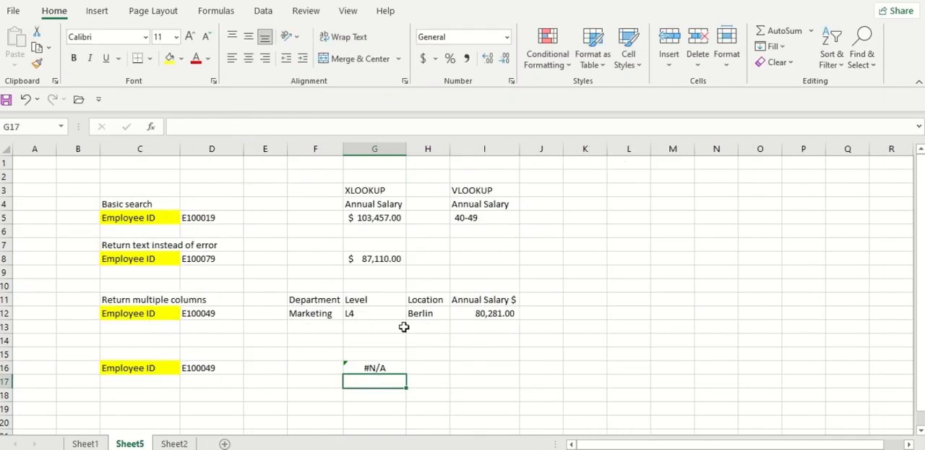
Replace the arrays in the G16 formula with lookup array Sheet1!A:A and return array Sheet1!E:E, and format the result in comma style
{"action": "double_click", "coordinate": [383, 367]}
{"action": "left_click_drag", "start_coordinate": [414, 367], "coordinate": [507, 369]}
{"action": "key", "text": "BackSpace"}
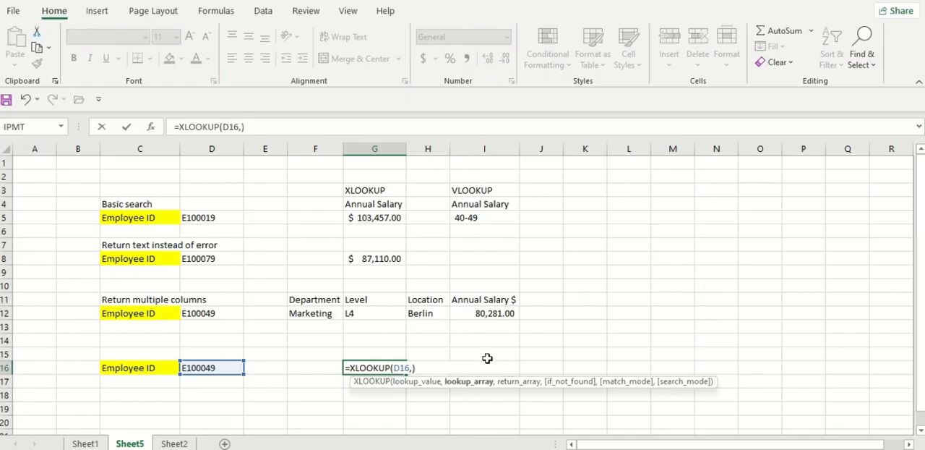
{"action": "left_click", "coordinate": [84, 443]}
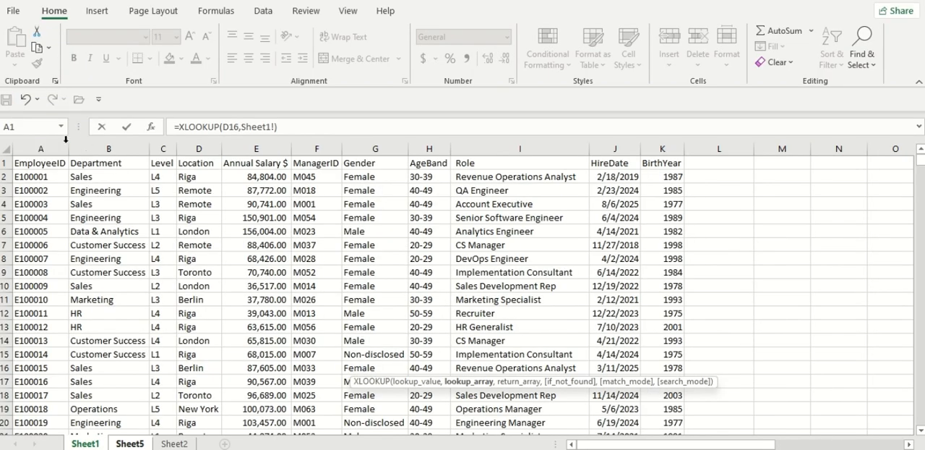
{"action": "left_click", "coordinate": [53, 148]}
{"action": "type", "text": ","}
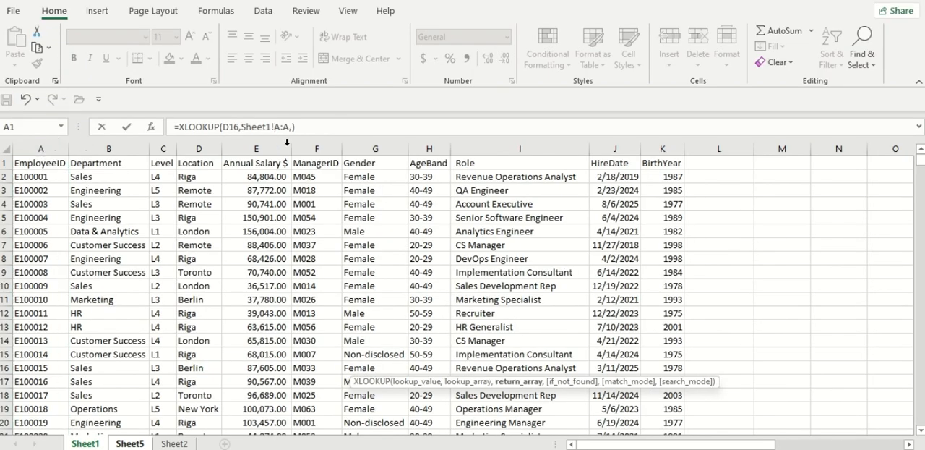
{"action": "left_click", "coordinate": [272, 148]}
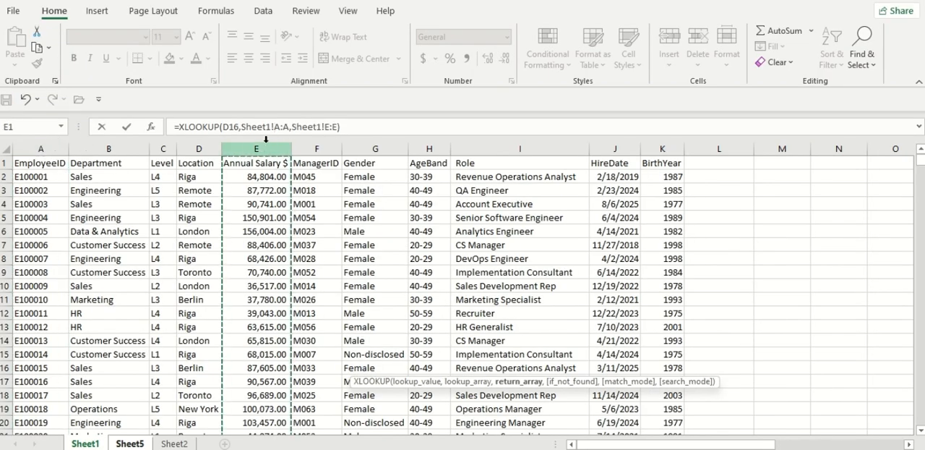
{"action": "key", "text": "Return"}
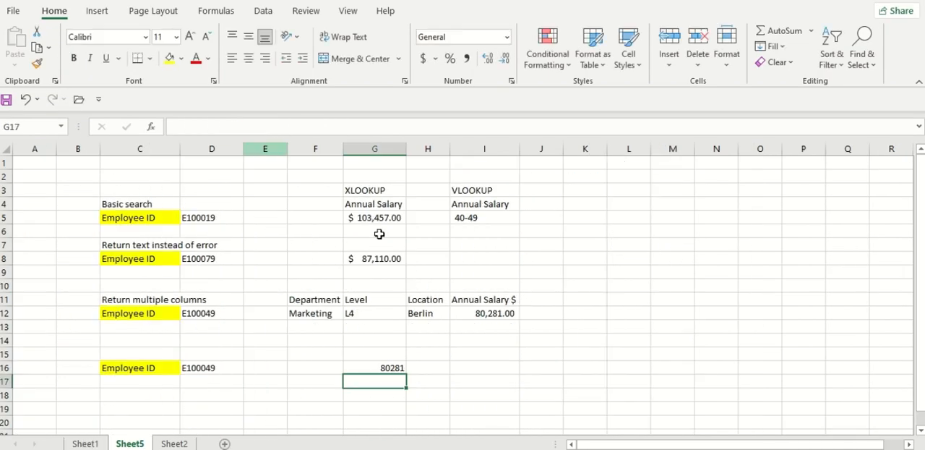
{"action": "left_click", "coordinate": [397, 369]}
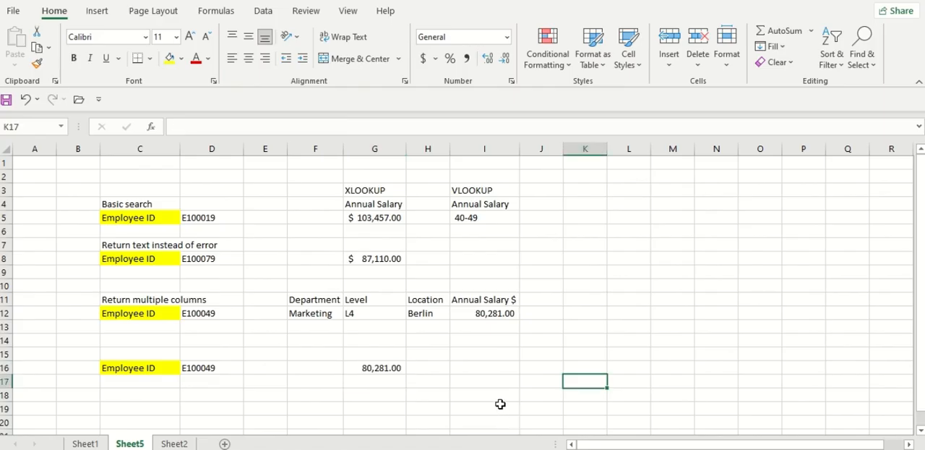
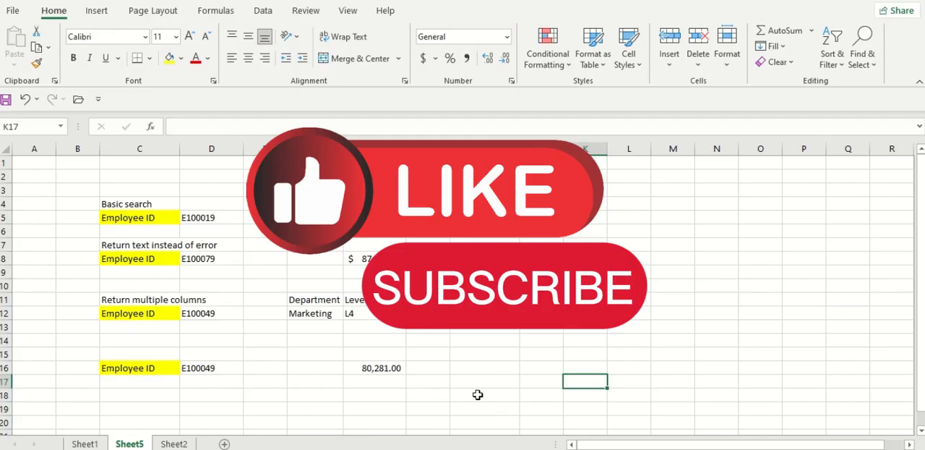
On Sheet2, shorten the return array of the product XLOOKUP in T14 to T1:T10, keeping the lookup array S1:S11
{"action": "left_click", "coordinate": [177, 442]}
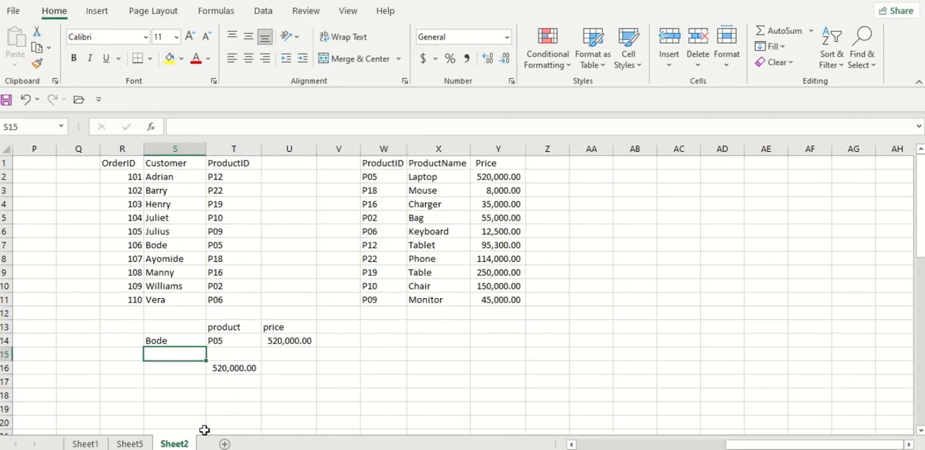
{"action": "left_click", "coordinate": [237, 340]}
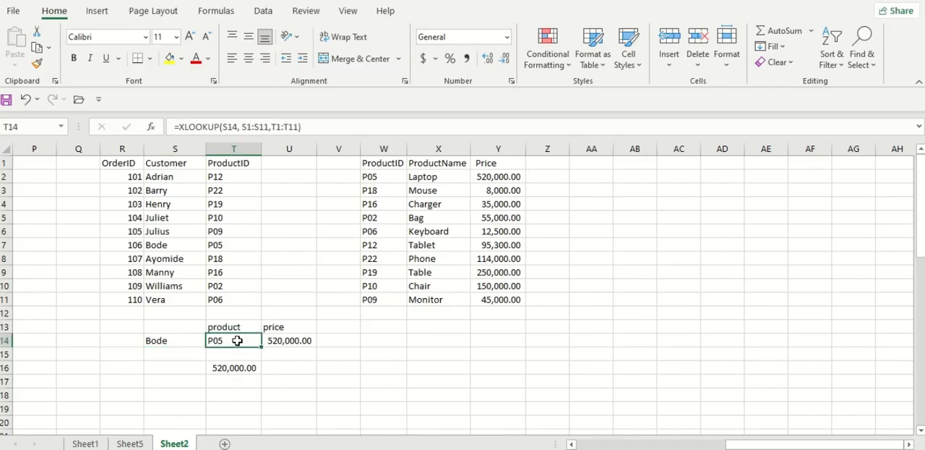
{"action": "double_click", "coordinate": [237, 341]}
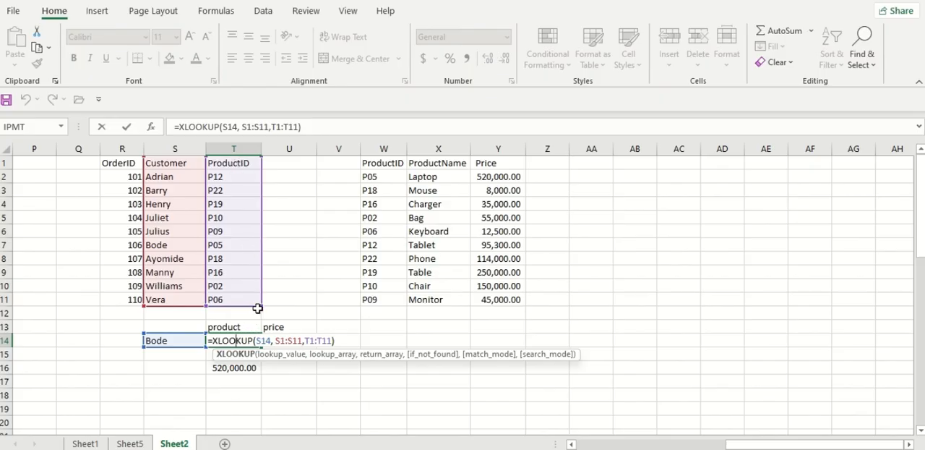
{"action": "left_click_drag", "start_coordinate": [262, 304], "coordinate": [262, 292]}
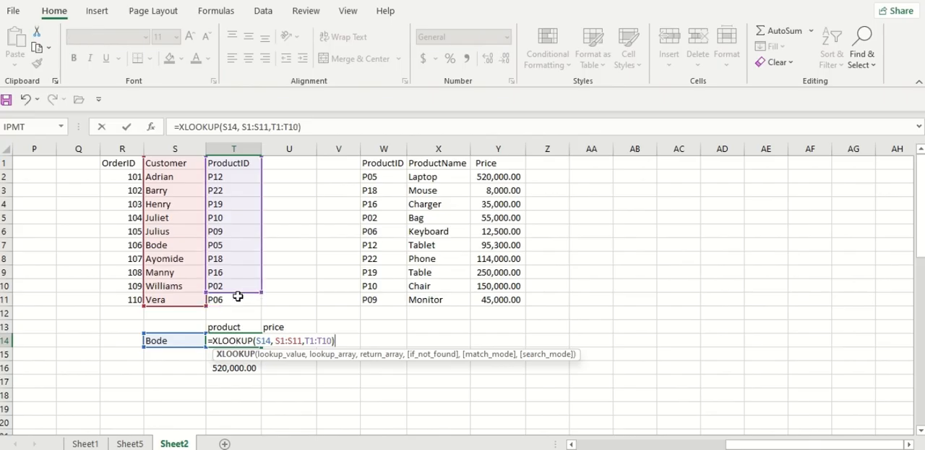
{"action": "key", "text": "Return"}
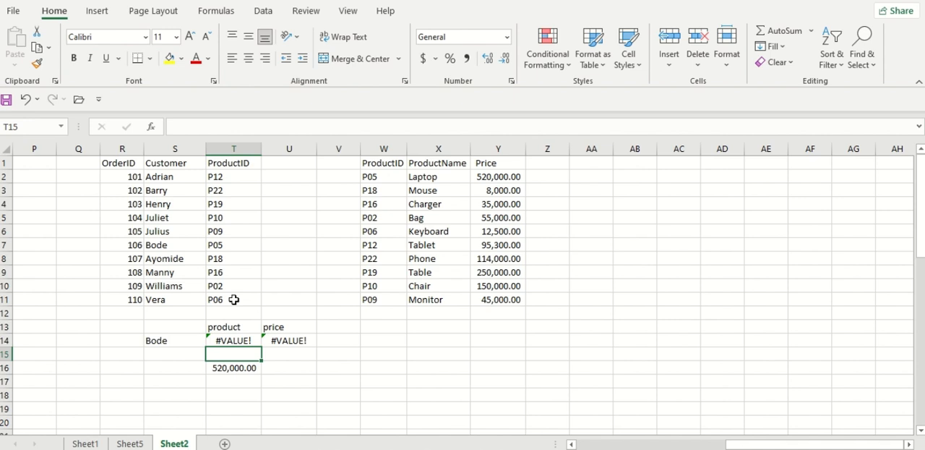
Review the mismatched arrays in the T14 formula and extend its return array to T1:T11
{"action": "left_click", "coordinate": [244, 343]}
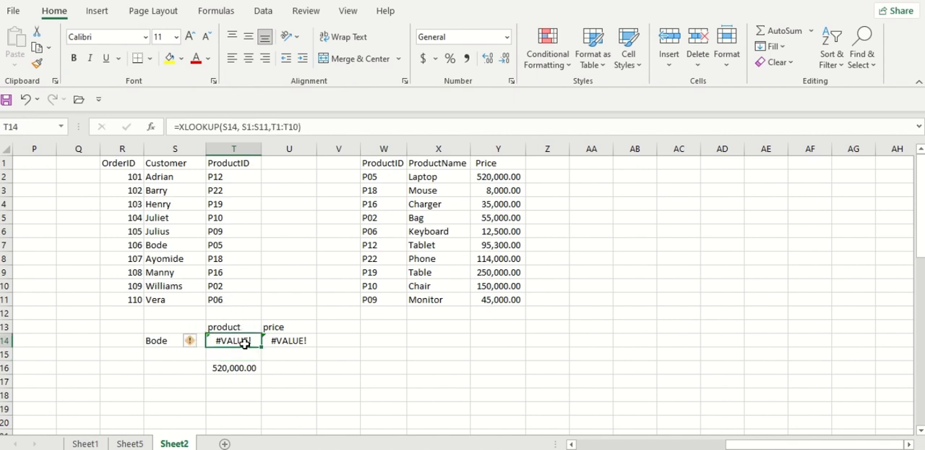
{"action": "double_click", "coordinate": [249, 343]}
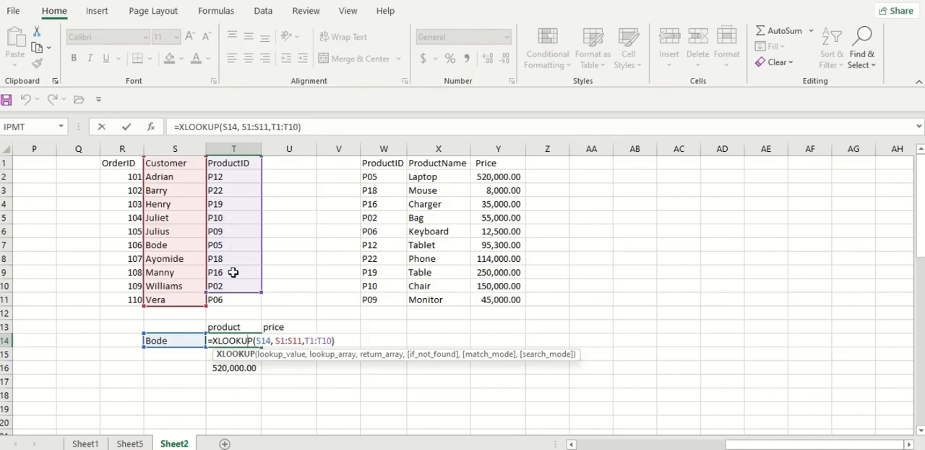
{"action": "key", "text": "ctrl+Return"}
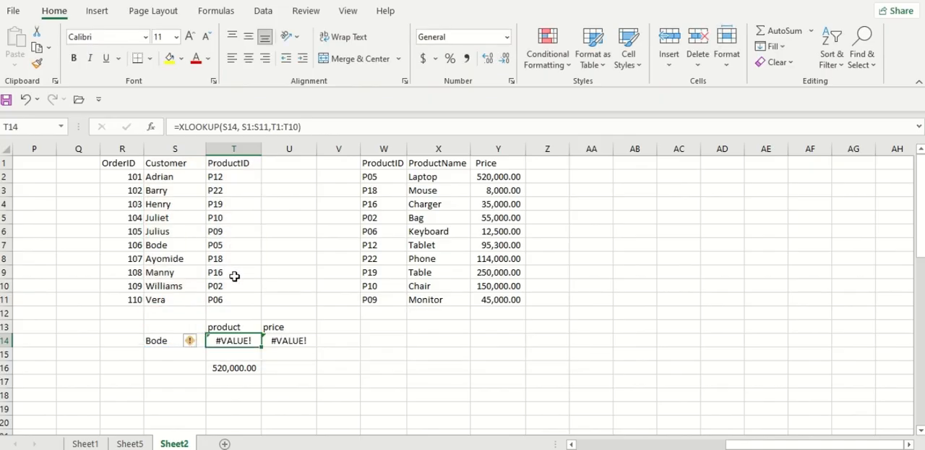
{"action": "double_click", "coordinate": [238, 342]}
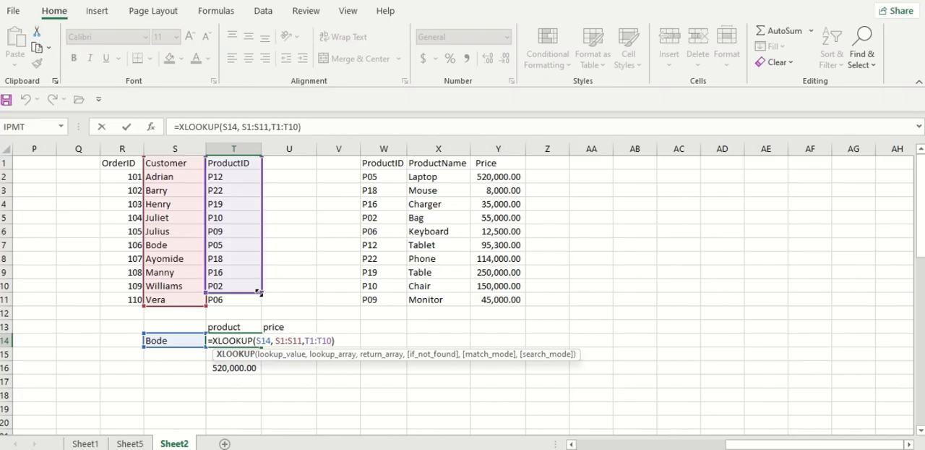
{"action": "left_click_drag", "start_coordinate": [260, 292], "coordinate": [258, 298]}
{"action": "key", "text": "Return"}
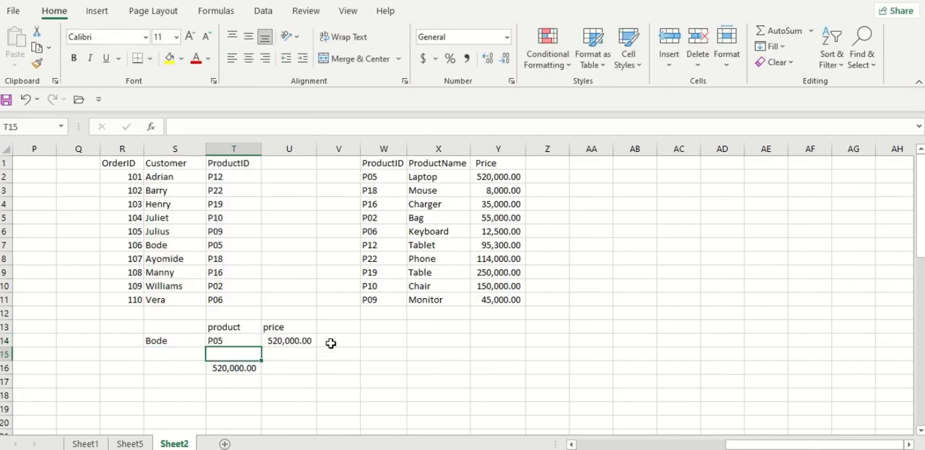
Check the ranges used by the price formula in U14 and clear the prices in Y9:Y11
{"action": "left_click", "coordinate": [279, 340]}
{"action": "double_click", "coordinate": [278, 339]}
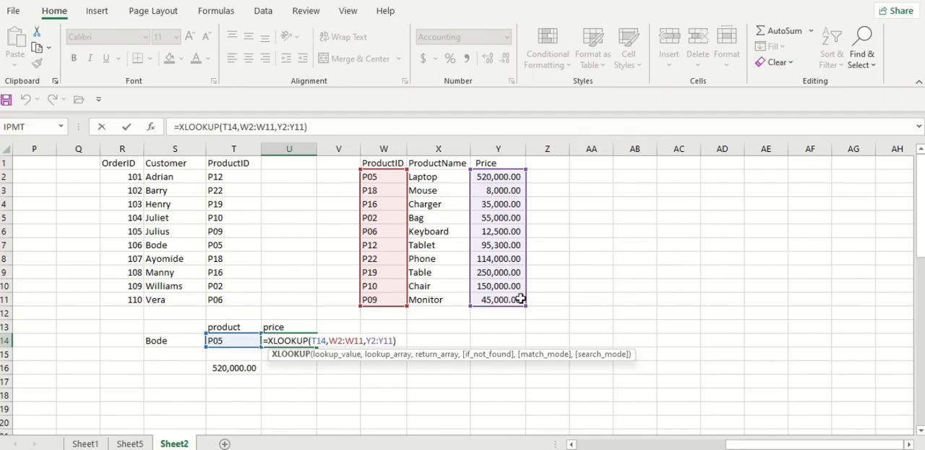
{"action": "key", "text": "Escape"}
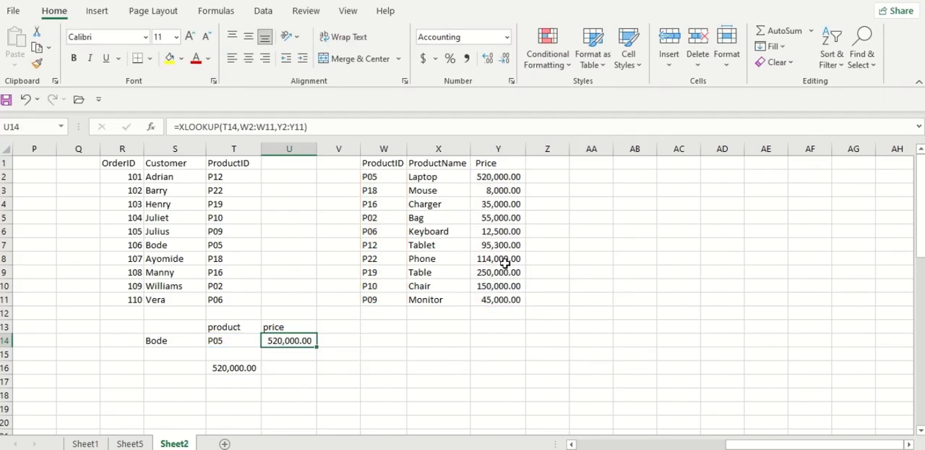
{"action": "left_click_drag", "start_coordinate": [508, 299], "coordinate": [508, 278]}
{"action": "key", "text": "Delete"}
{"action": "left_click", "coordinate": [511, 337]}
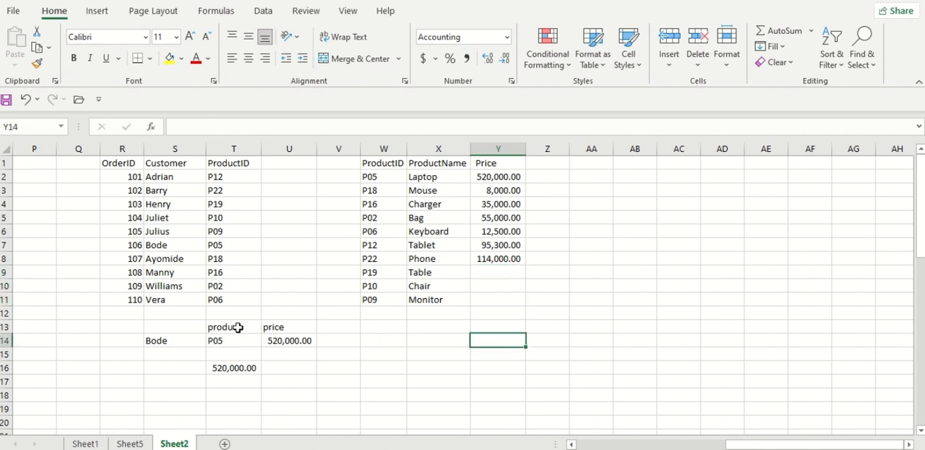
Shorten the return array of the price XLOOKUP in U14 to Y2:Y8
{"action": "double_click", "coordinate": [301, 343]}
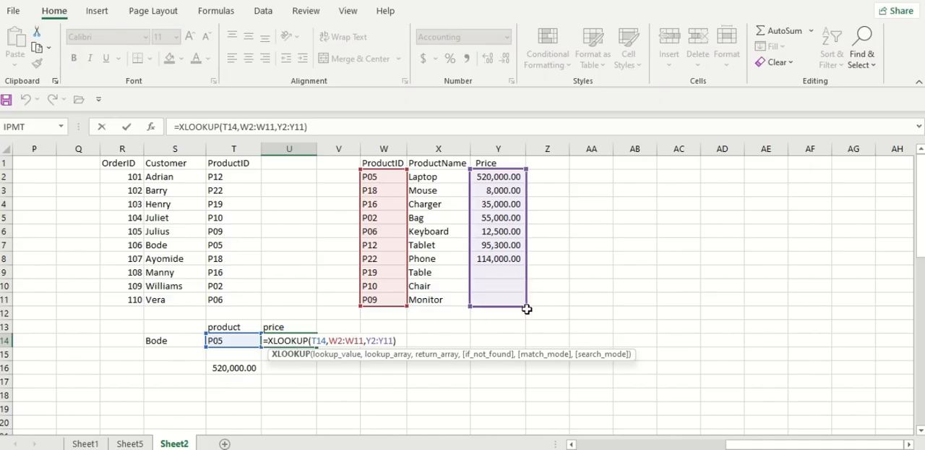
{"action": "left_click_drag", "start_coordinate": [525, 306], "coordinate": [508, 258]}
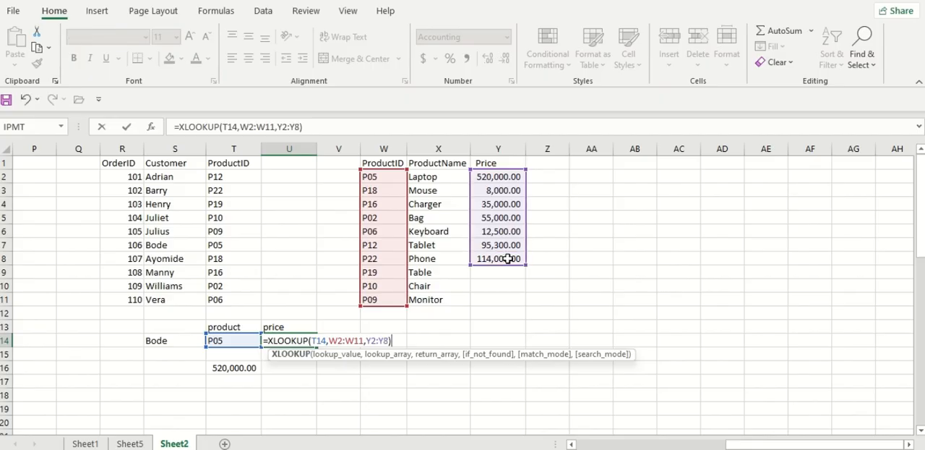
{"action": "key", "text": "Return"}
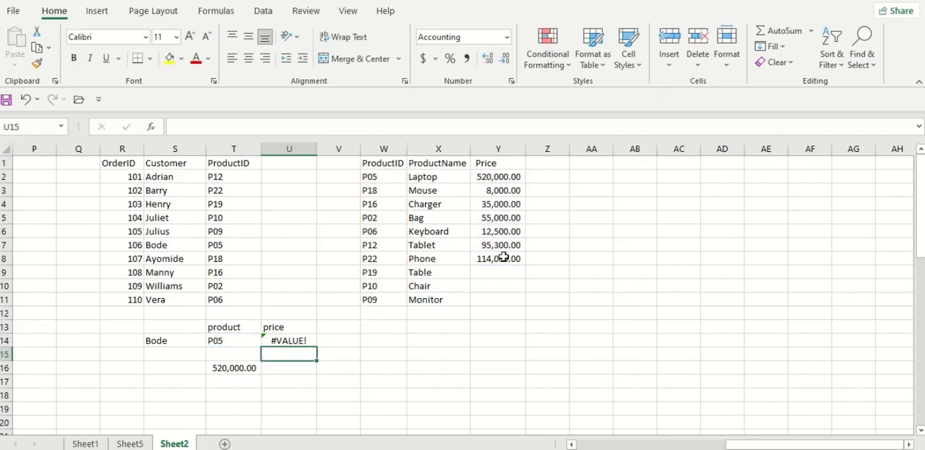
Extend the return array in U14 to Y2:Y11 and restore the deleted prices in Y9:Y11
{"action": "double_click", "coordinate": [300, 340]}
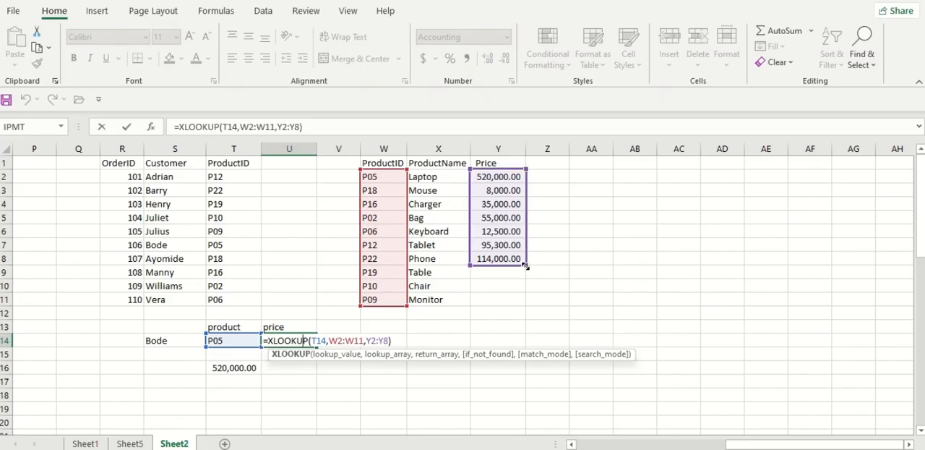
{"action": "left_click_drag", "start_coordinate": [526, 265], "coordinate": [526, 305]}
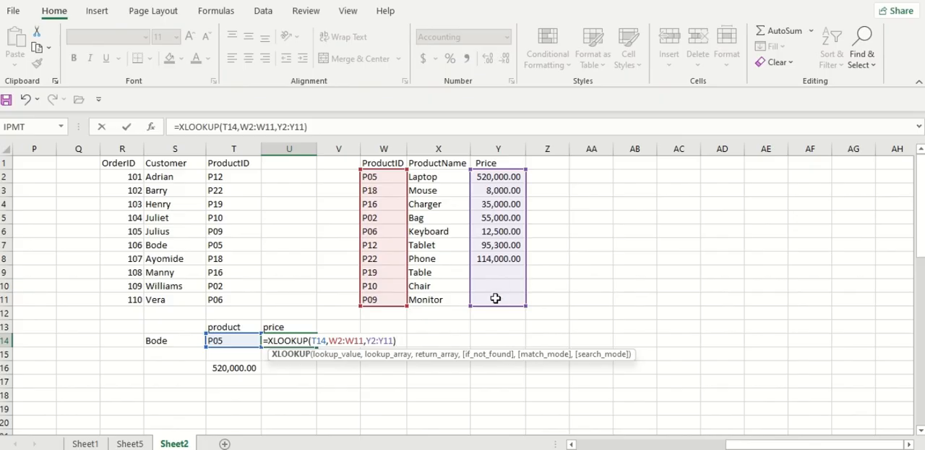
{"action": "key", "text": "Return"}
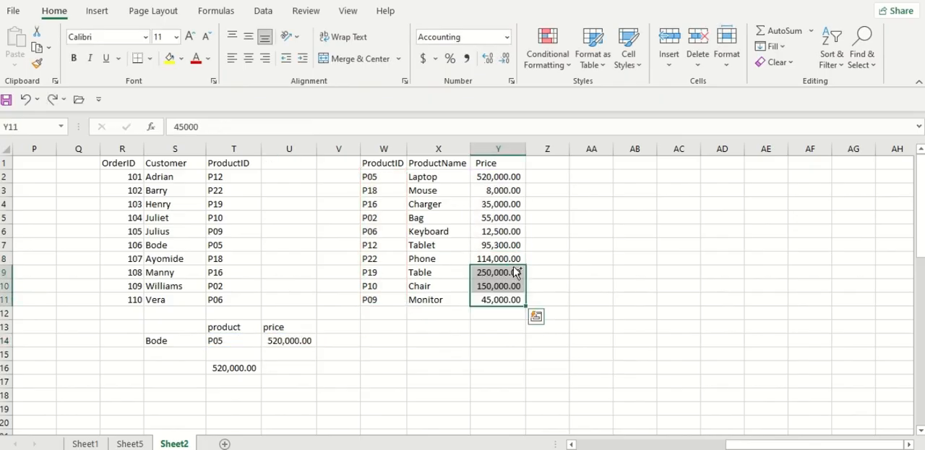
{"action": "left_click", "coordinate": [341, 312]}
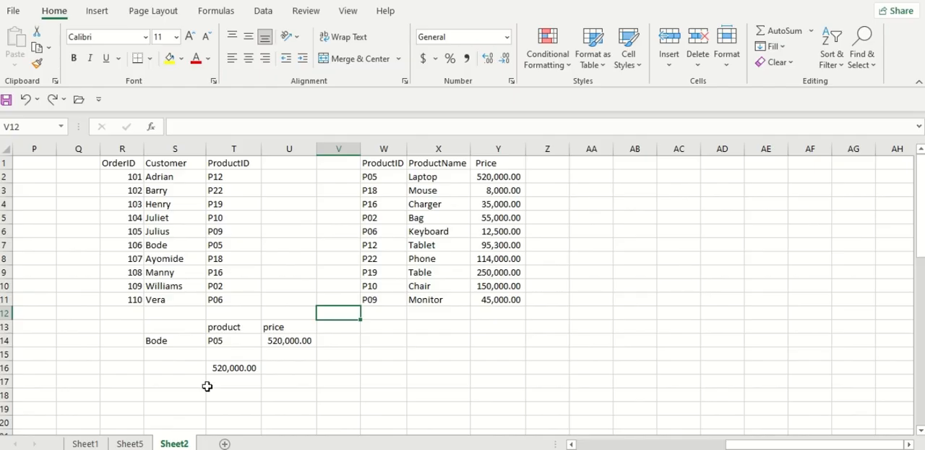
Examine the Gender, AgeBand, Annual Salary and Location columns of the employee table on Sheet1
{"action": "left_click", "coordinate": [84, 443]}
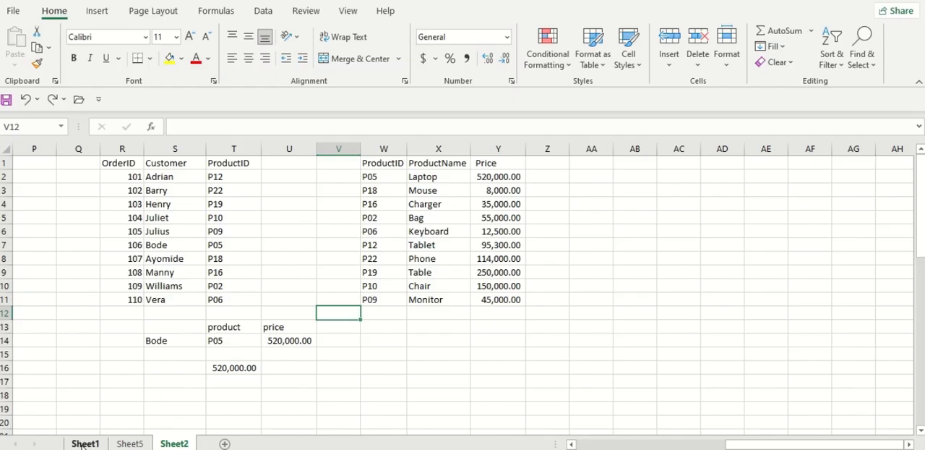
{"action": "left_click", "coordinate": [79, 219]}
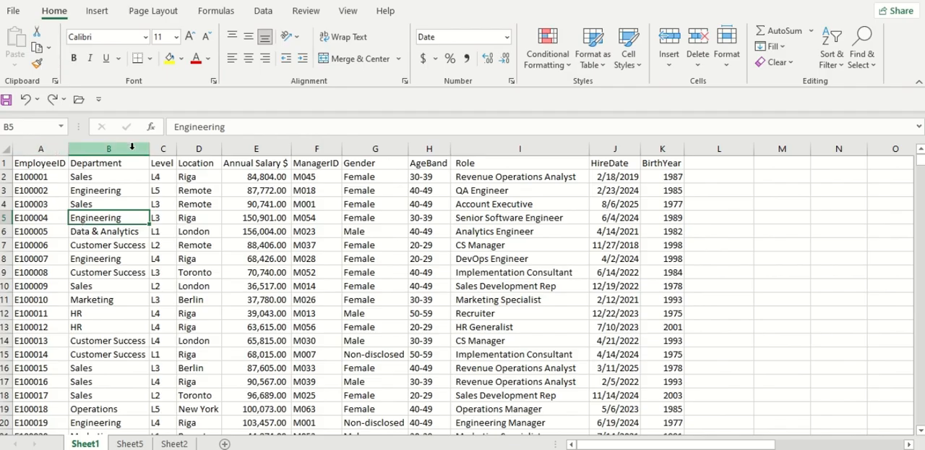
{"action": "left_click", "coordinate": [354, 148]}
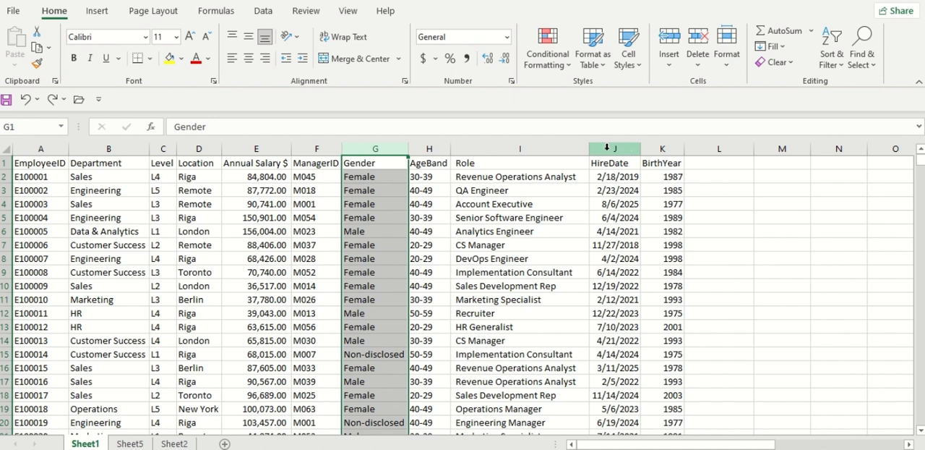
{"action": "left_click", "coordinate": [430, 148]}
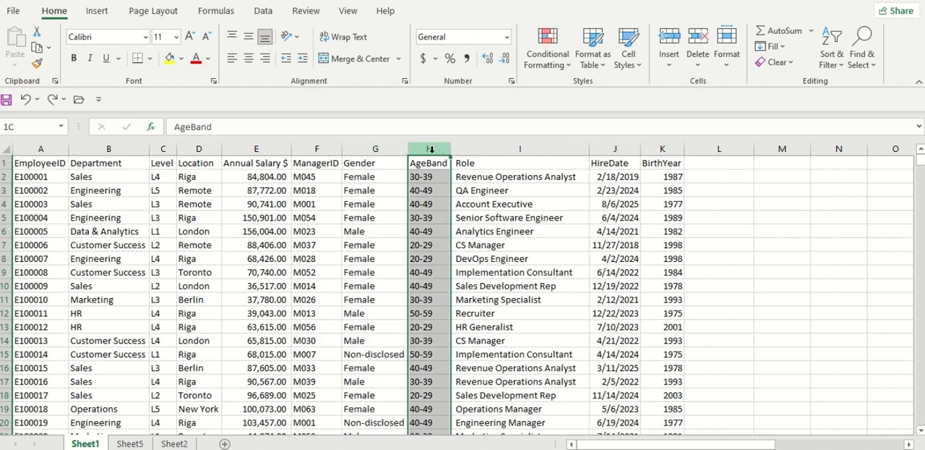
{"action": "left_click", "coordinate": [254, 149]}
{"action": "left_click", "coordinate": [198, 149]}
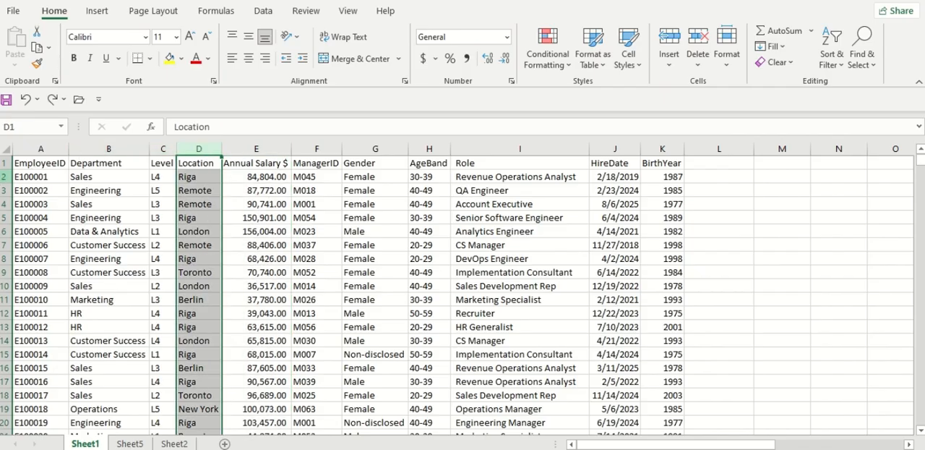
{"action": "left_click", "coordinate": [436, 164]}
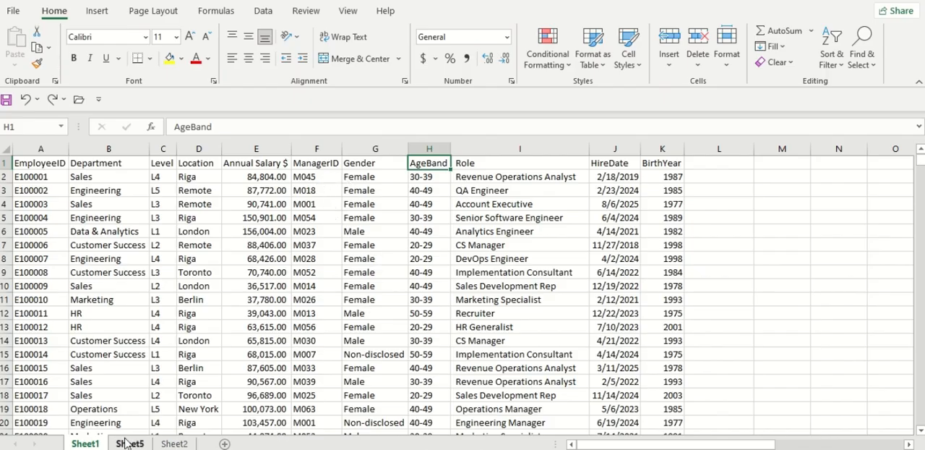
{"action": "left_click", "coordinate": [155, 215]}
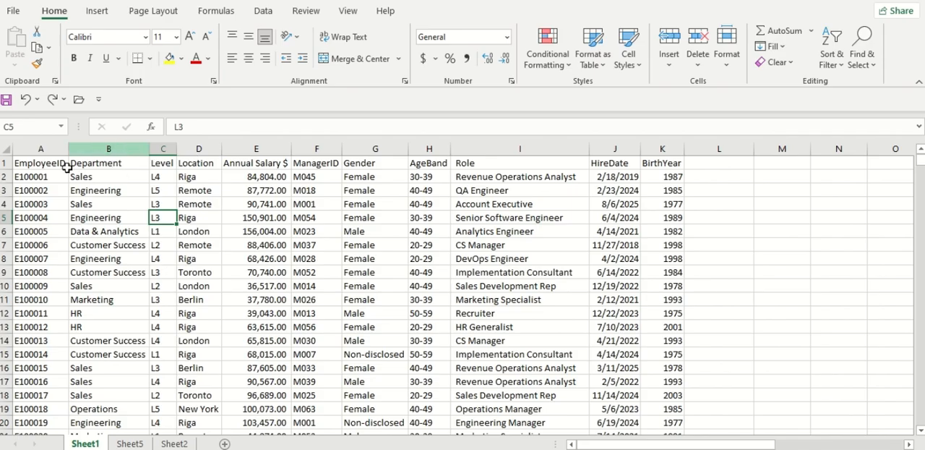
On Sheet5, enter the heading Solution in C15 above the last Employee ID row
{"action": "left_click", "coordinate": [129, 443]}
{"action": "scroll", "coordinate": [185, 351], "scroll_direction": "down", "scroll_amount": 1}
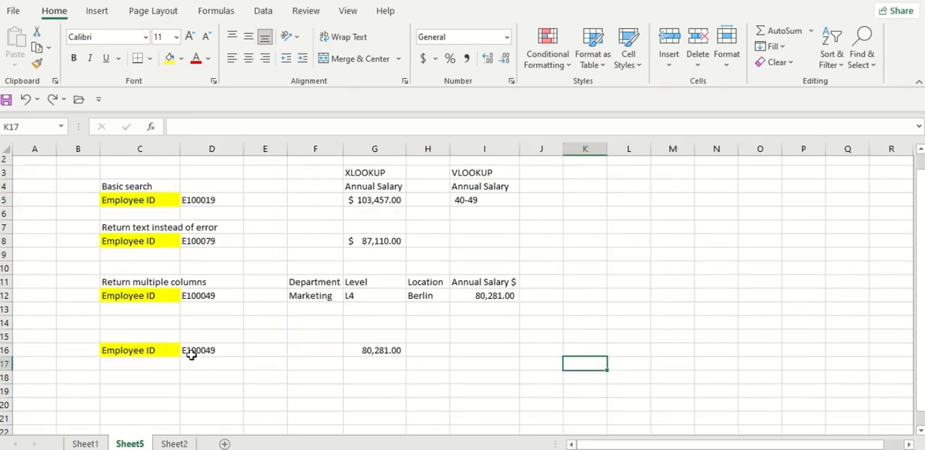
{"action": "left_click", "coordinate": [126, 318]}
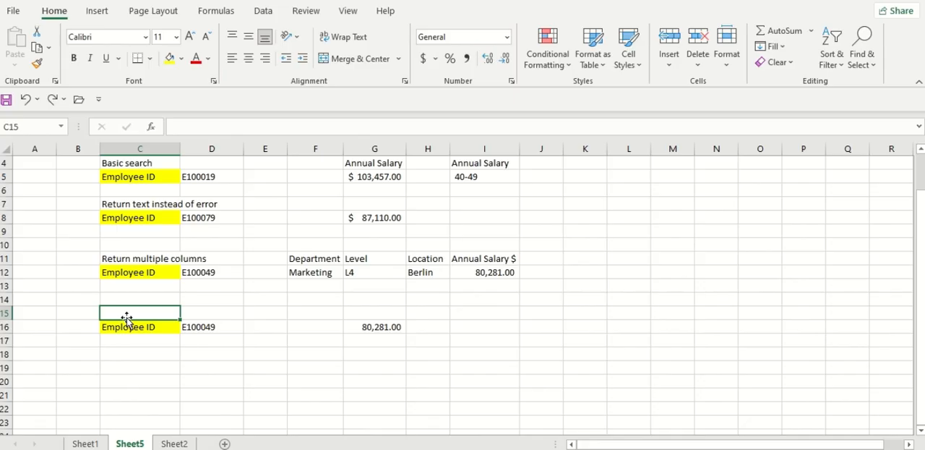
{"action": "type", "text": "Solution"}
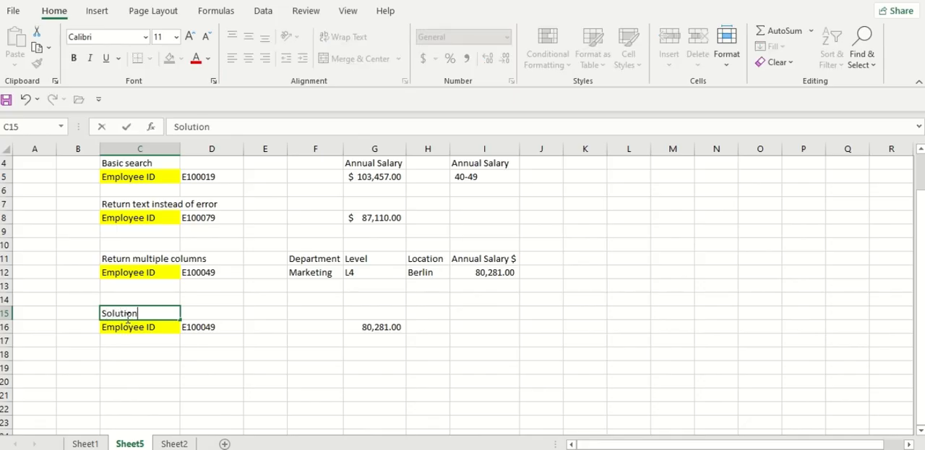
{"action": "key", "text": "Tab"}
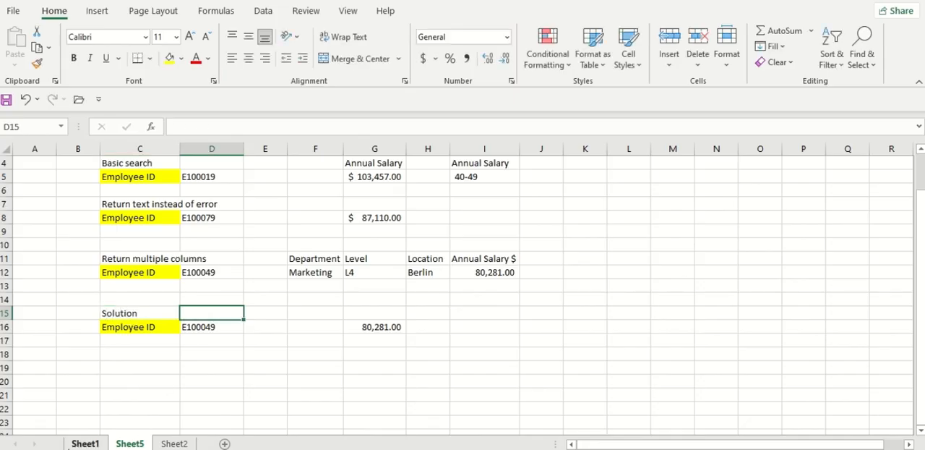
Enter the headings Gender, Age Band, Location and Annual Salary in F15:I15 of the Solution block
{"action": "left_click", "coordinate": [316, 310]}
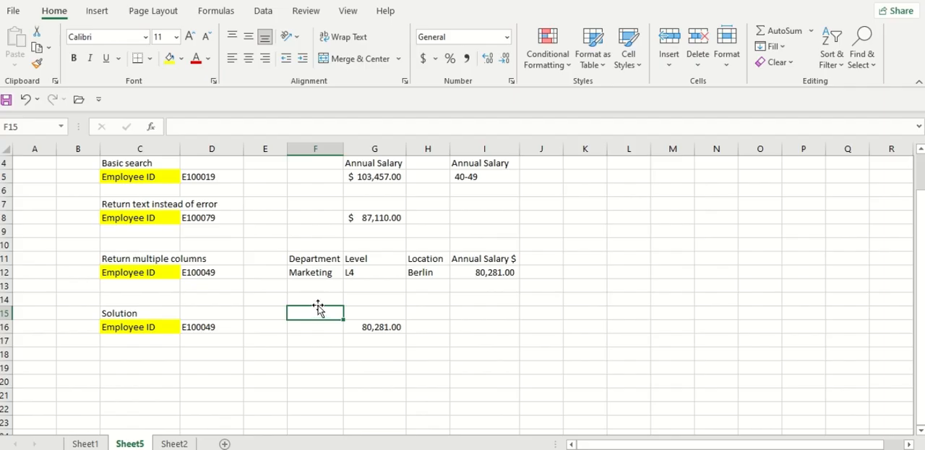
{"action": "type", "text": "Gender"}
{"action": "key", "text": "Tab"}
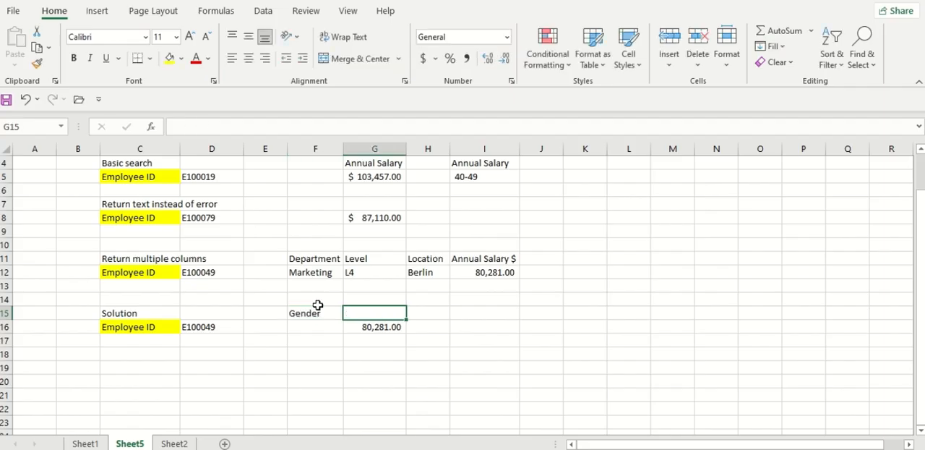
{"action": "type", "text": "Age"}
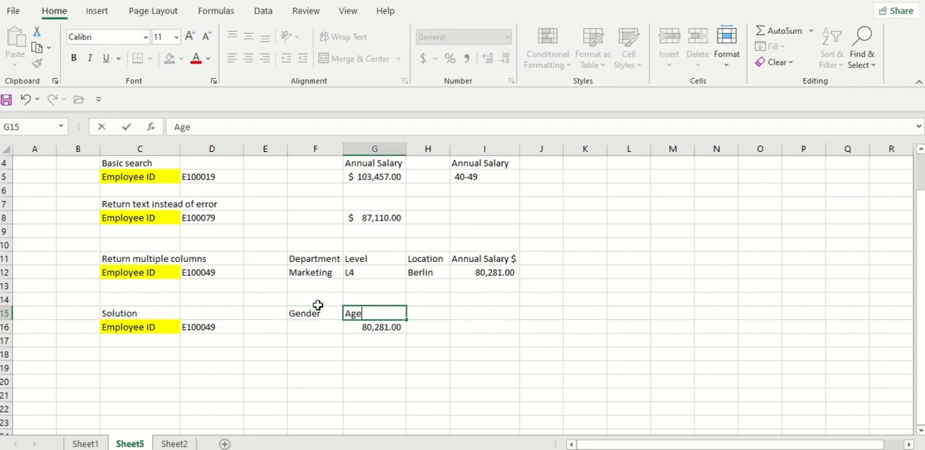
{"action": "type", "text": " Band"}
{"action": "key", "text": "Tab"}
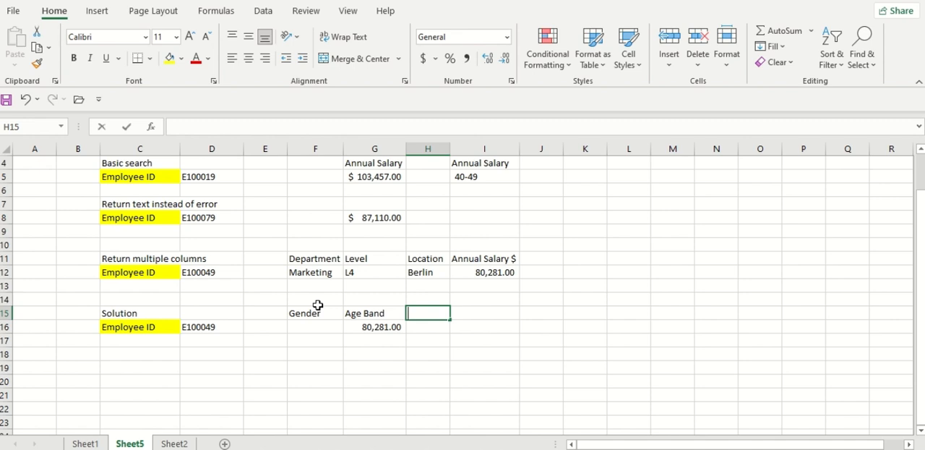
{"action": "type", "text": "Location"}
{"action": "key", "text": "Tab"}
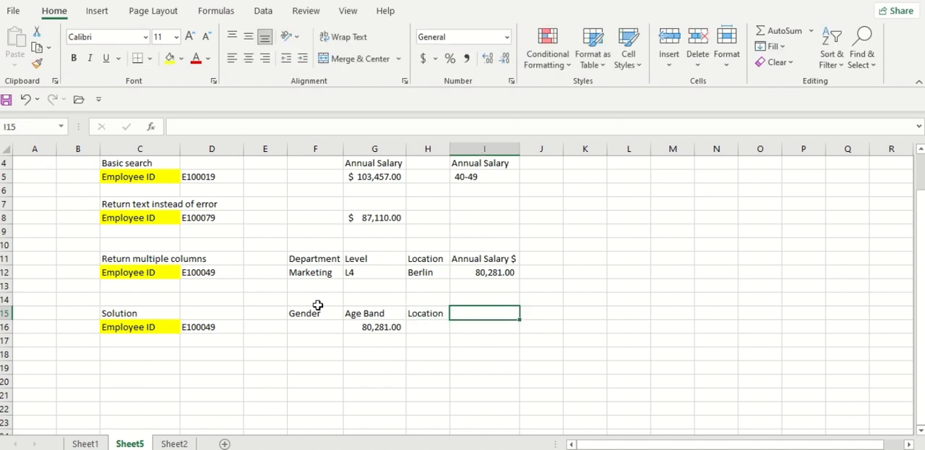
{"action": "type", "text": "Annual Salary"}
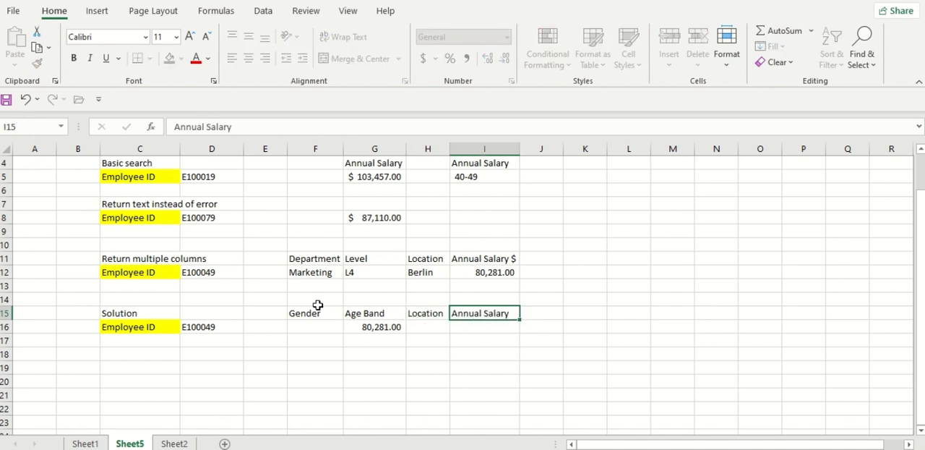
{"action": "key", "text": "Return"}
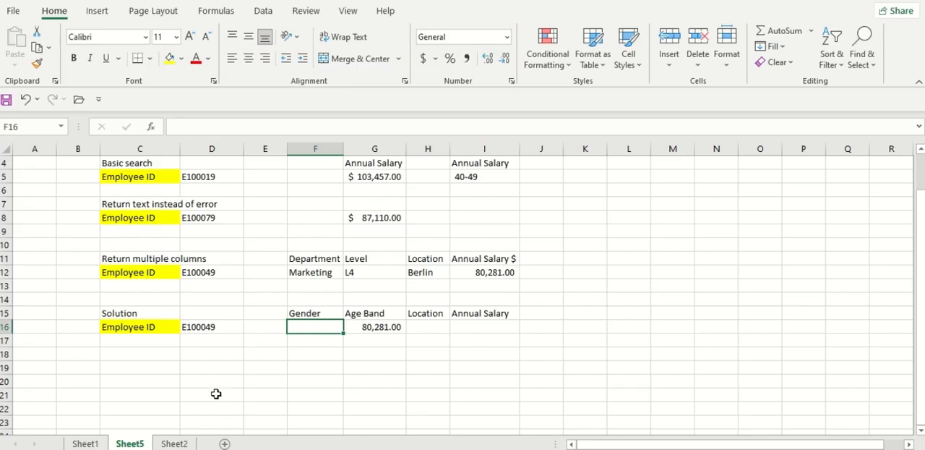
On Sheet1, move the Location column so it sits directly after the AgeBand column
{"action": "left_click", "coordinate": [86, 442]}
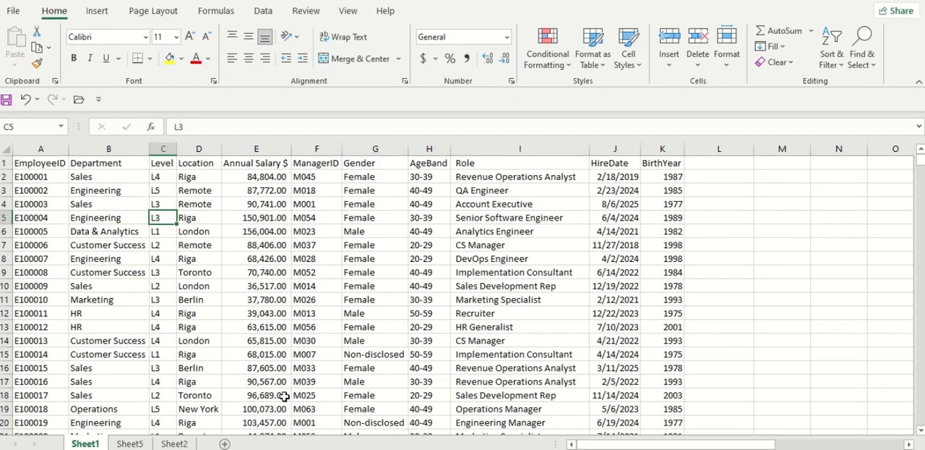
{"action": "left_click", "coordinate": [128, 444]}
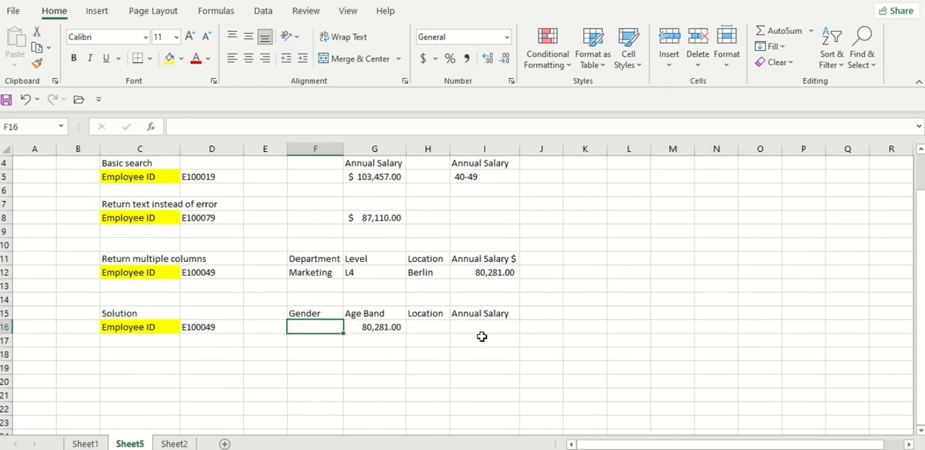
{"action": "left_click", "coordinate": [85, 444]}
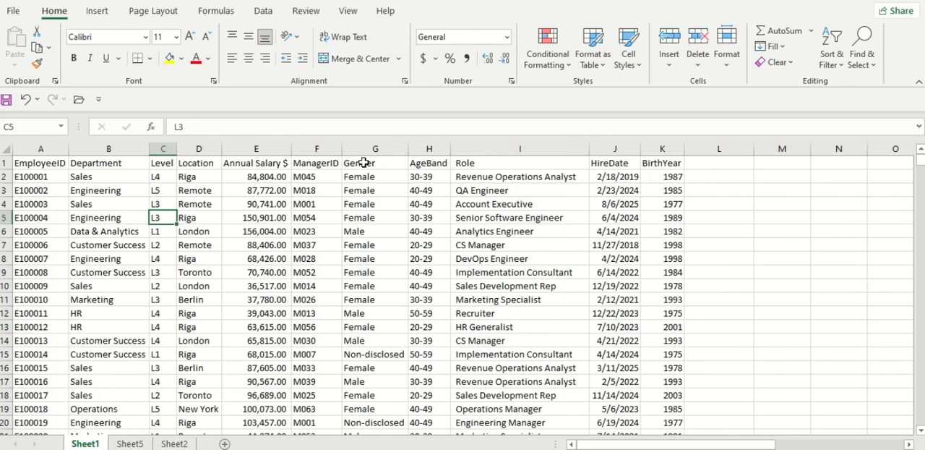
{"action": "left_click", "coordinate": [365, 163]}
{"action": "left_click", "coordinate": [444, 160]}
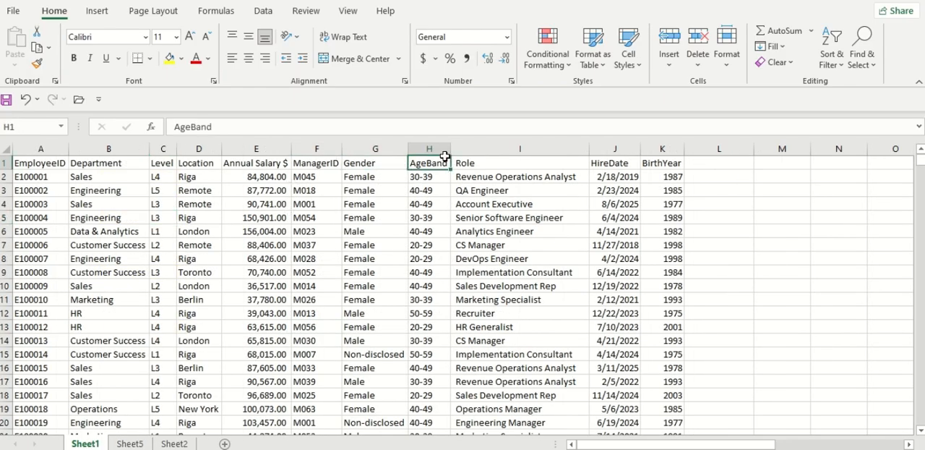
{"action": "left_click", "coordinate": [209, 149]}
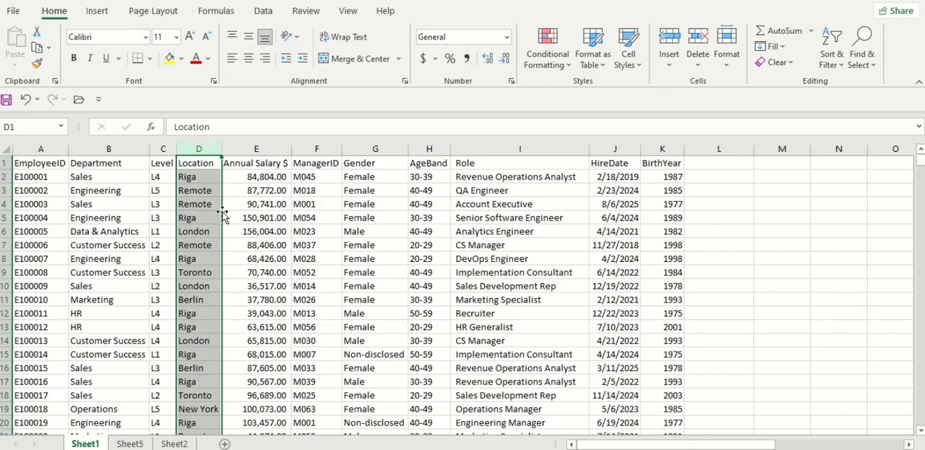
{"action": "left_click_drag", "start_coordinate": [222, 213], "coordinate": [443, 213]}
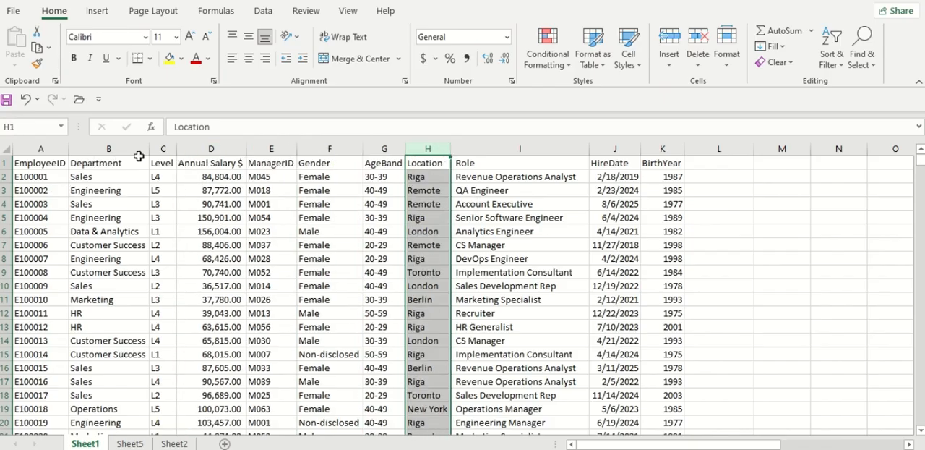
Move the Annual Salary $ column directly after the Location column in the employee table
{"action": "left_click", "coordinate": [227, 158]}
{"action": "key", "text": "ctrl+shift+Down"}
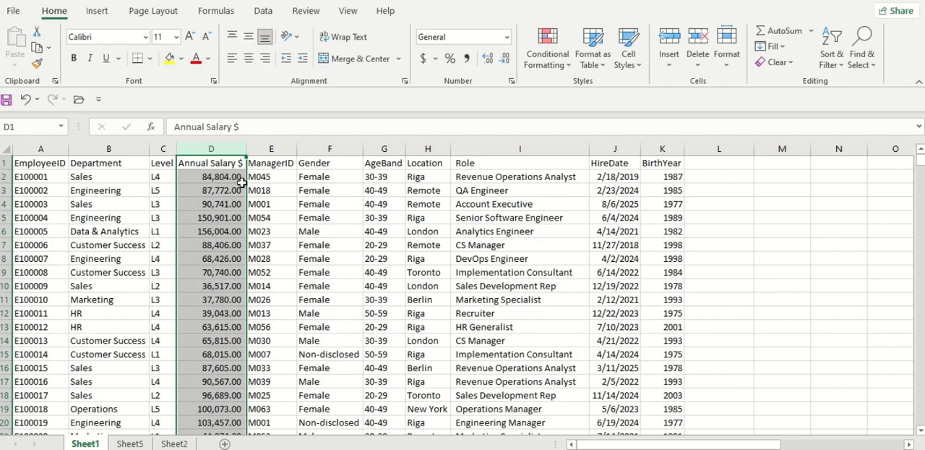
{"action": "left_click_drag", "start_coordinate": [246, 186], "coordinate": [460, 191]}
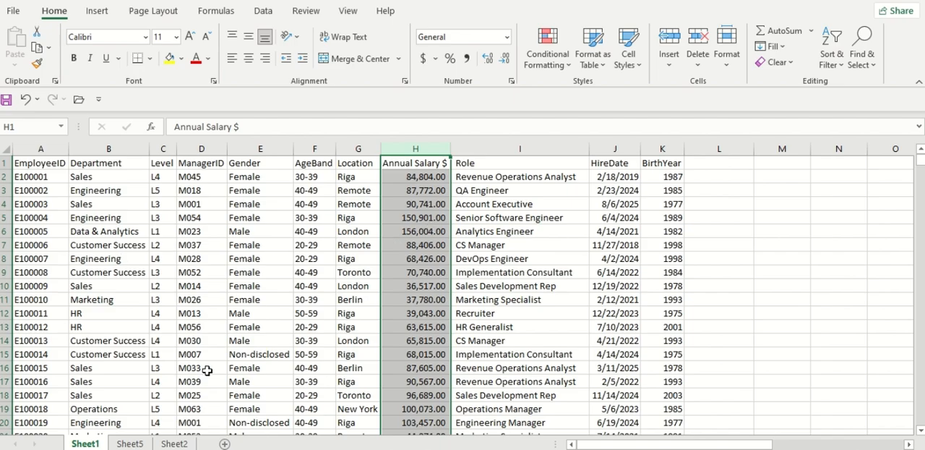
On Sheet5, delete the old XLOOKUP formula under the Age Band heading in G16
{"action": "left_click", "coordinate": [130, 443]}
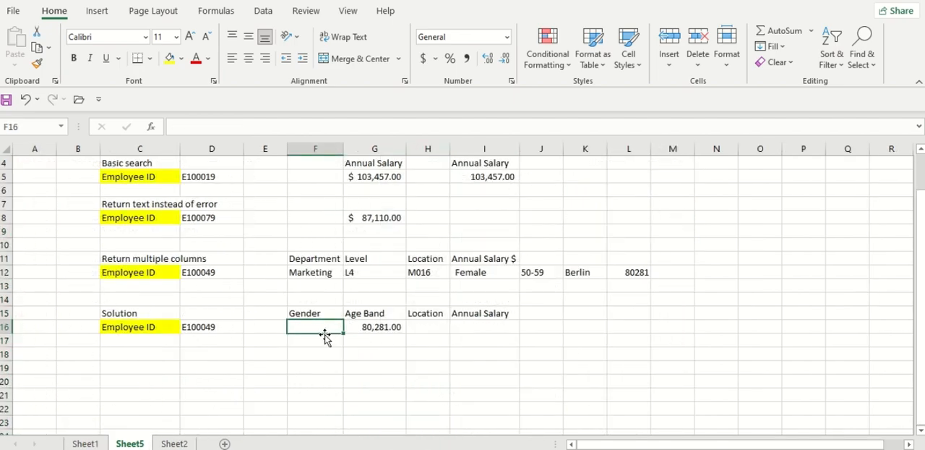
{"action": "left_click", "coordinate": [397, 325]}
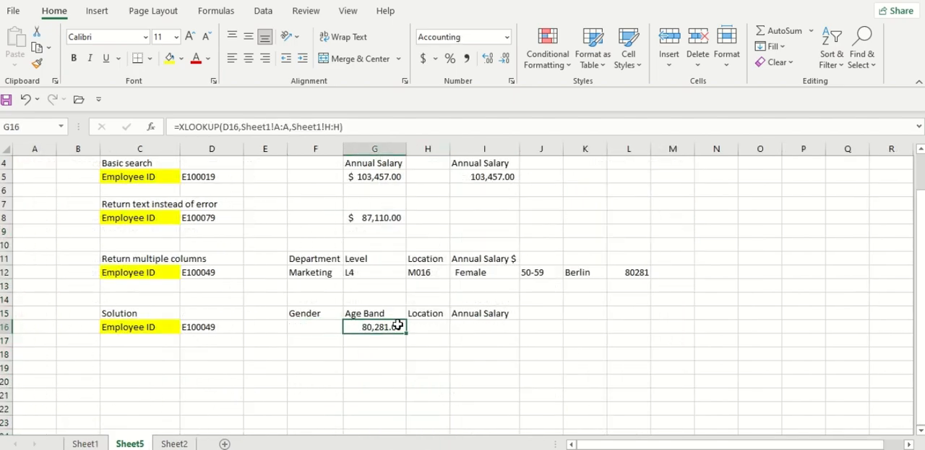
{"action": "key", "text": "Delete"}
Start an XLOOKUP formula in F16 under Gender, with the employee ID cell D16 as the lookup value
{"action": "left_click", "coordinate": [313, 326]}
{"action": "double_click", "coordinate": [314, 326]}
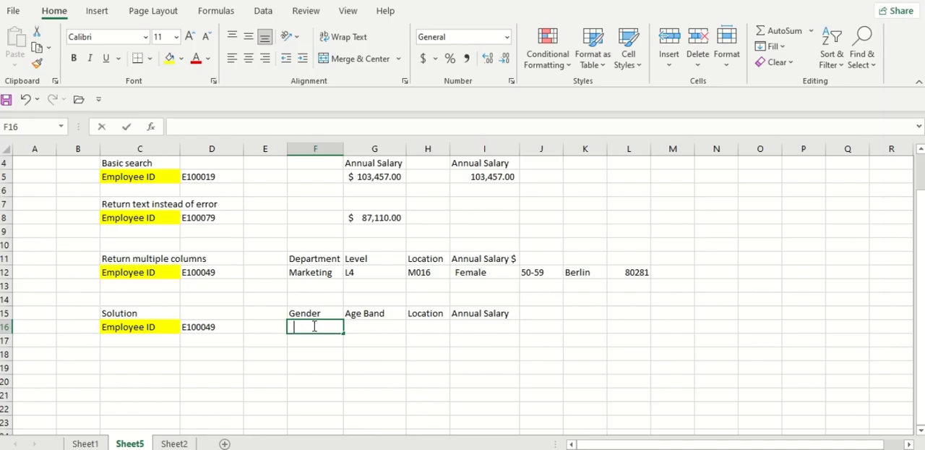
{"action": "type", "text": "=xl"}
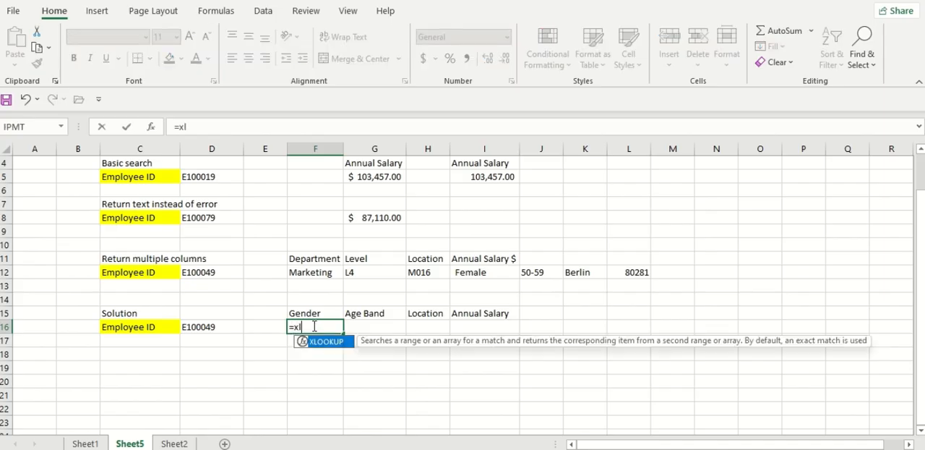
{"action": "key", "text": "Tab"}
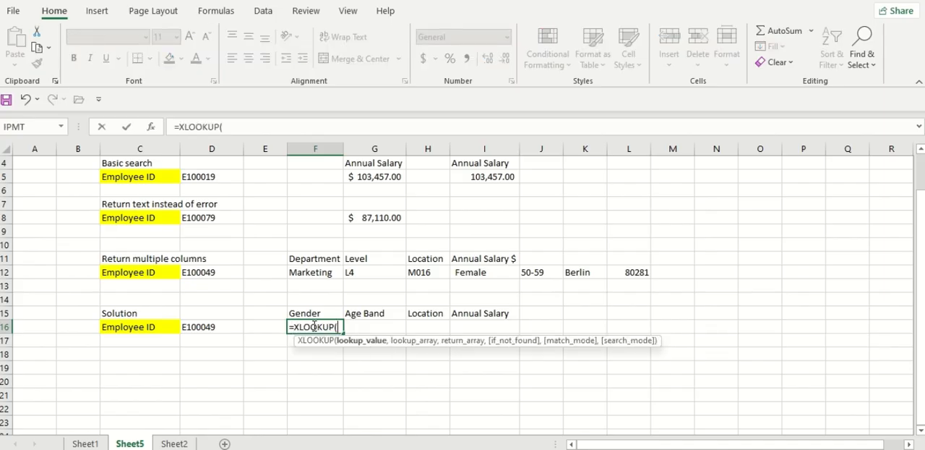
{"action": "left_click", "coordinate": [219, 326]}
{"action": "type", "text": ","}
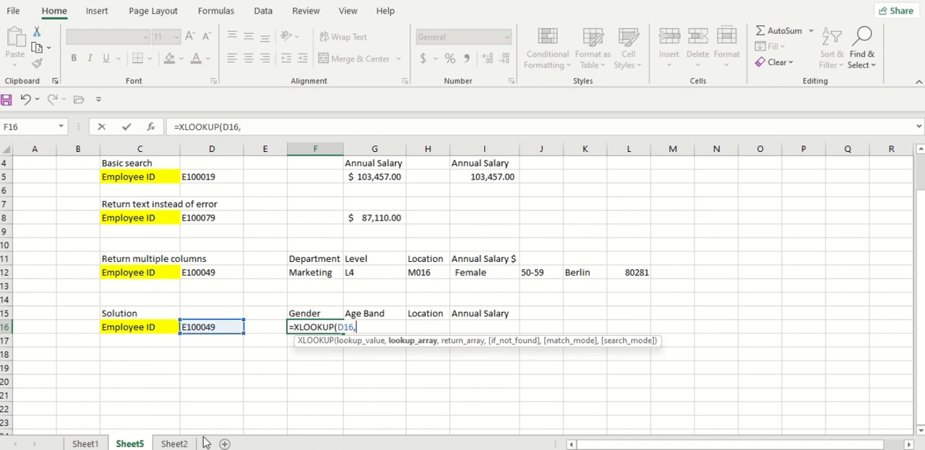
Complete the F16 formula with Sheet1 column A as the lookup array and Sheet1 columns E:H as the return array
{"action": "left_click", "coordinate": [85, 443]}
{"action": "left_click", "coordinate": [54, 147]}
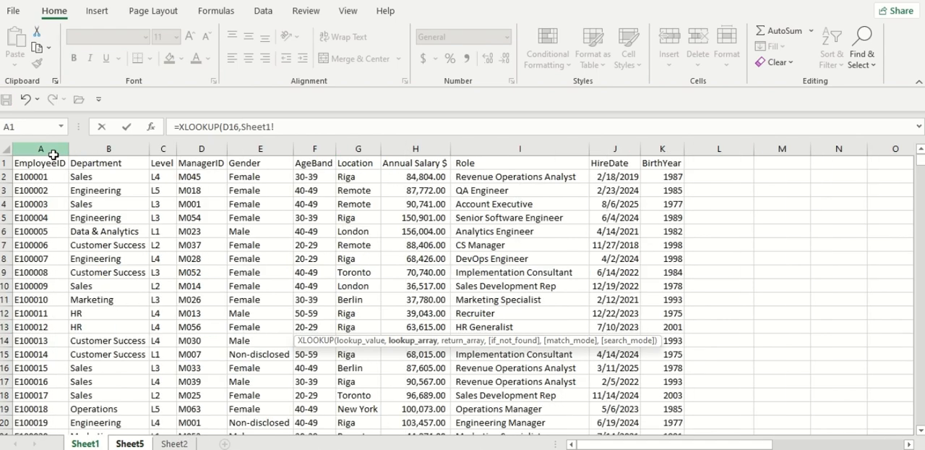
{"action": "type", "text": ","}
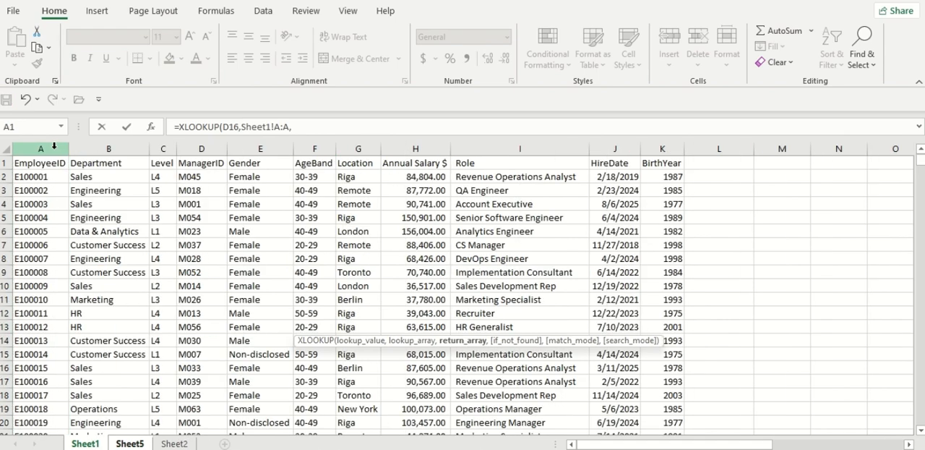
{"action": "left_click", "coordinate": [242, 147]}
{"action": "left_click_drag", "start_coordinate": [300, 148], "coordinate": [425, 140]}
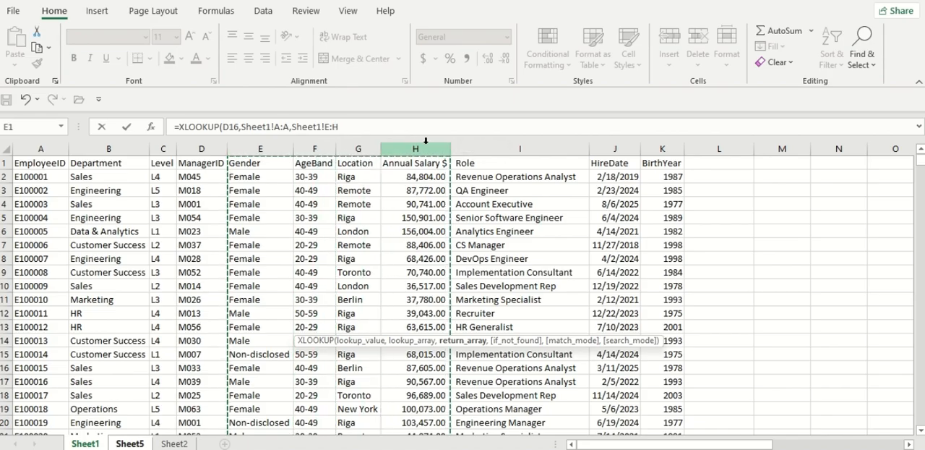
{"action": "key", "text": "Return"}
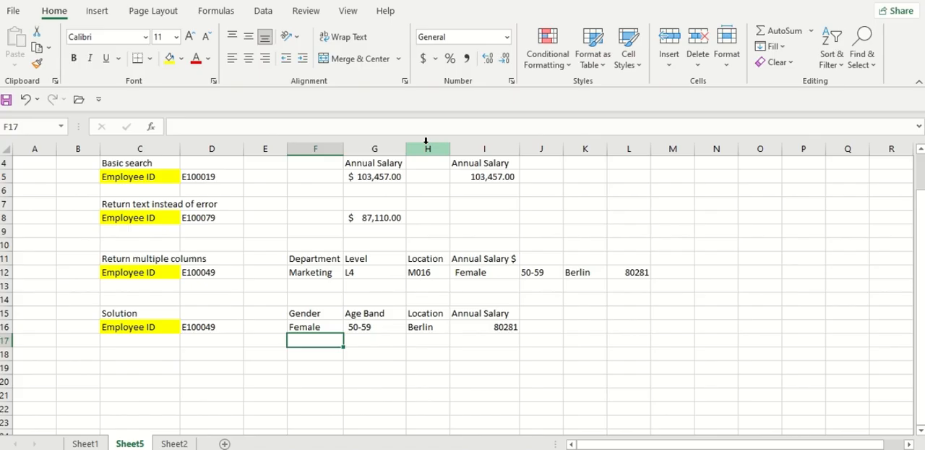